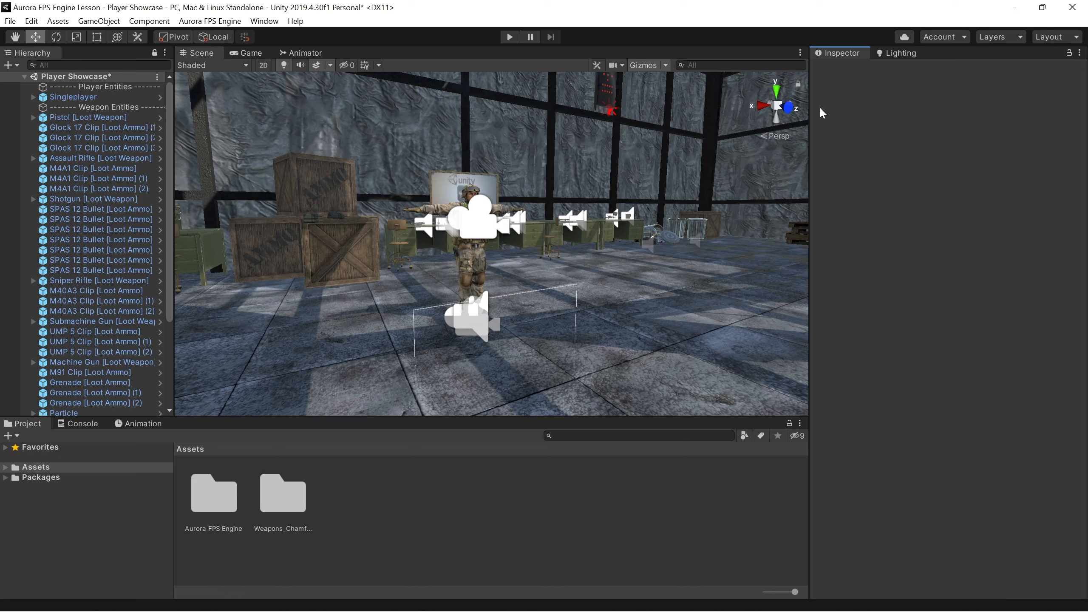
Create an Aurora FPS Engine equippable inventory item in the Assets folder and name it "AKM [Weapon Item]"
{"action": "right_click", "coordinate": [454, 483]}
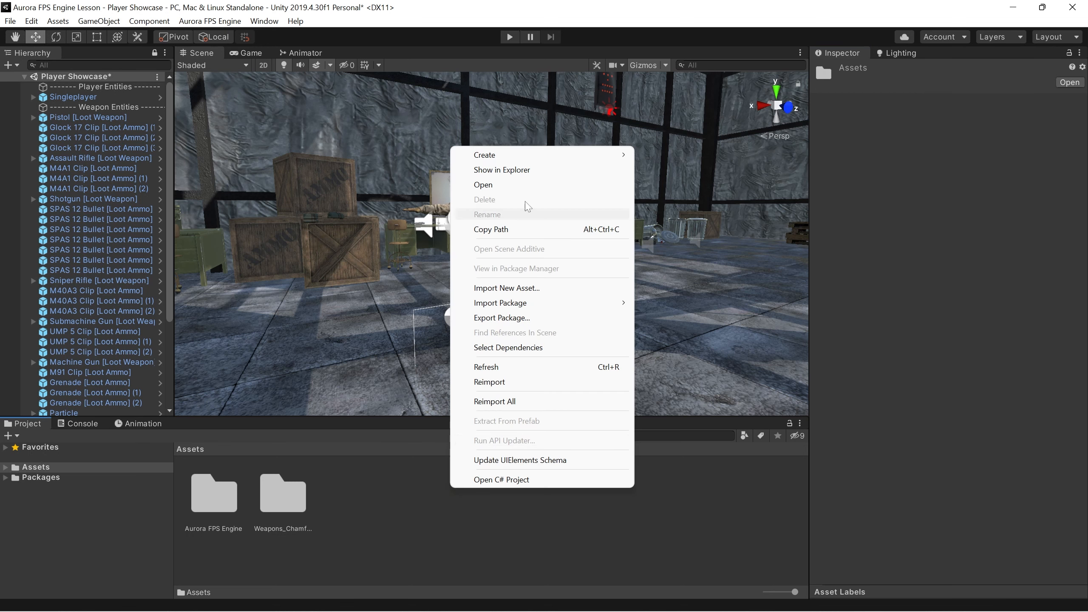
{"action": "mouse_move", "coordinate": [528, 157]}
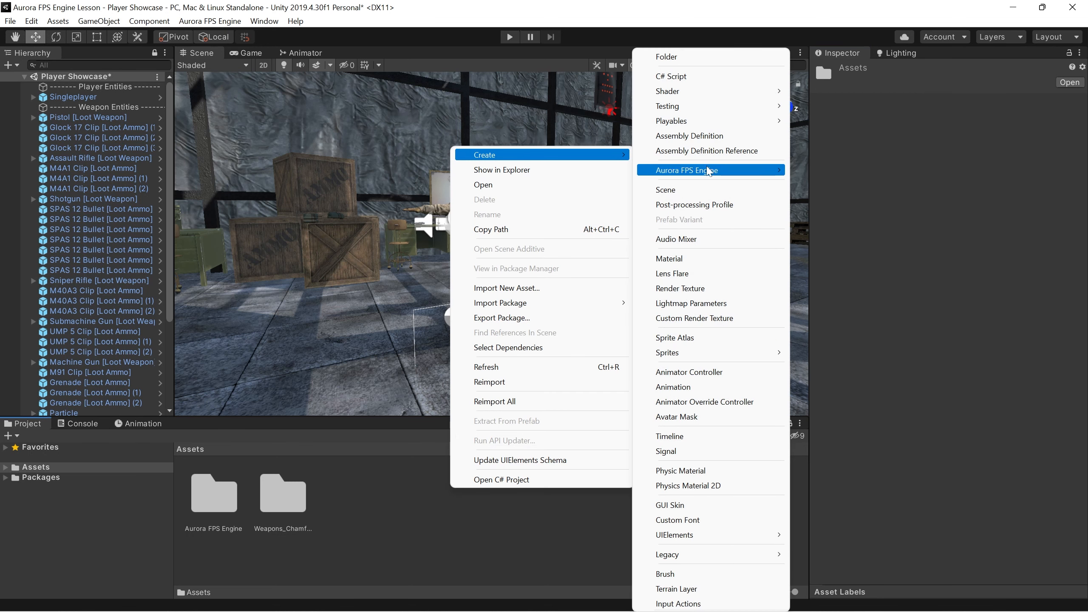
{"action": "mouse_move", "coordinate": [710, 171]}
{"action": "mouse_move", "coordinate": [851, 207]}
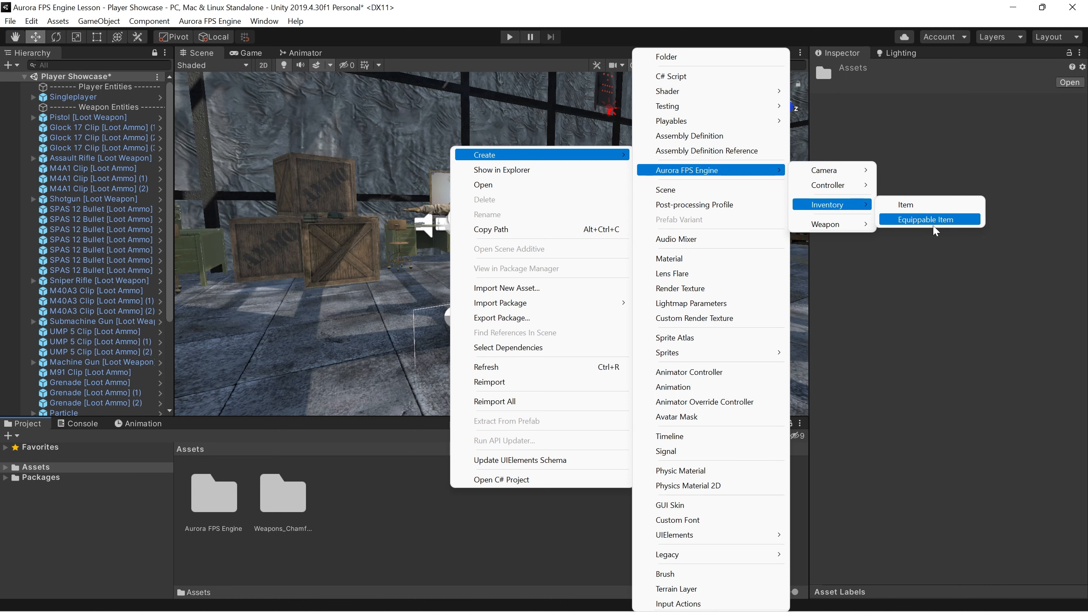
{"action": "left_click", "coordinate": [935, 223]}
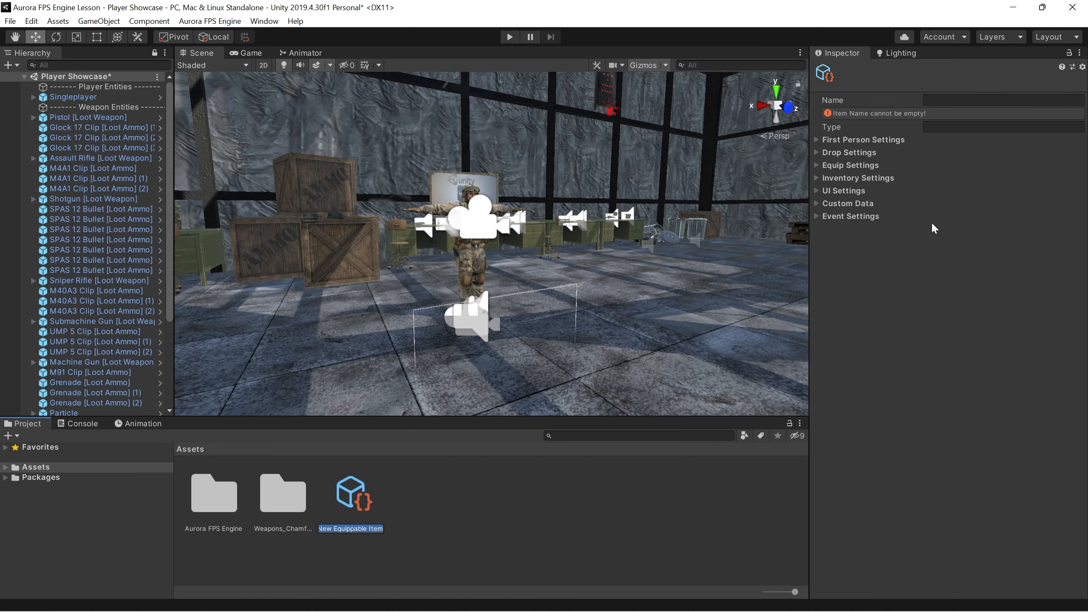
{"action": "type", "text": "AKM [Weapon Item]"}
{"action": "key", "text": "Return"}
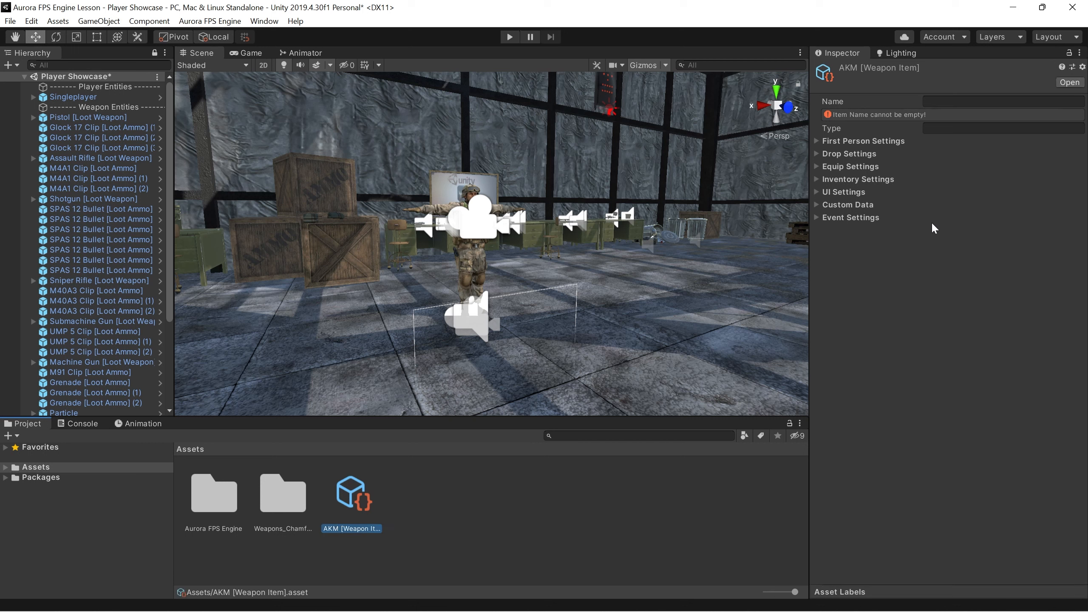
Set the new weapon item's Name property to AKM
{"action": "left_click", "coordinate": [938, 102]}
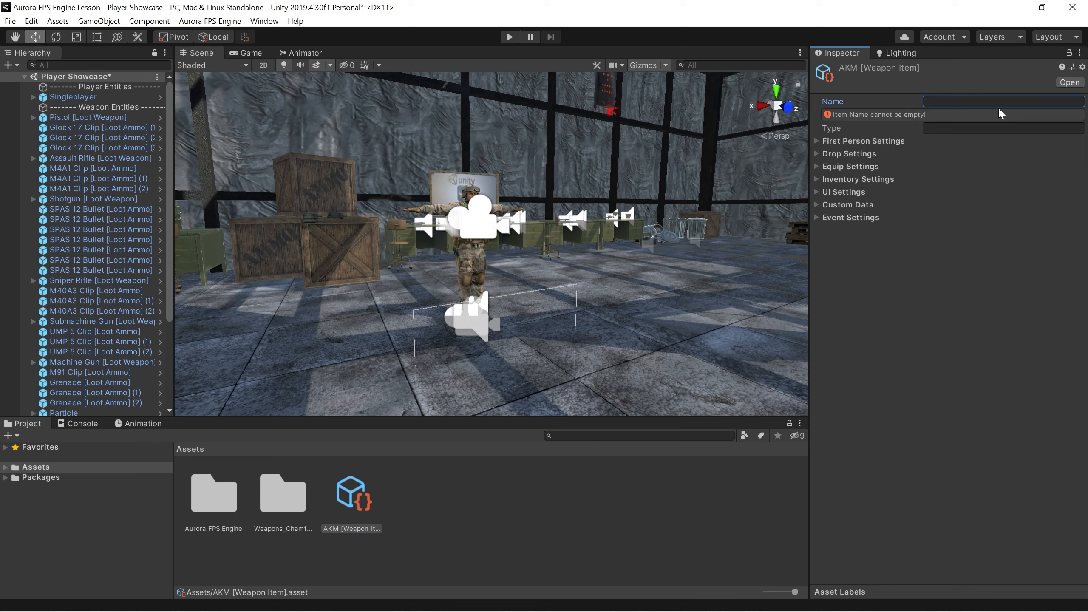
{"action": "type", "text": "AKM"}
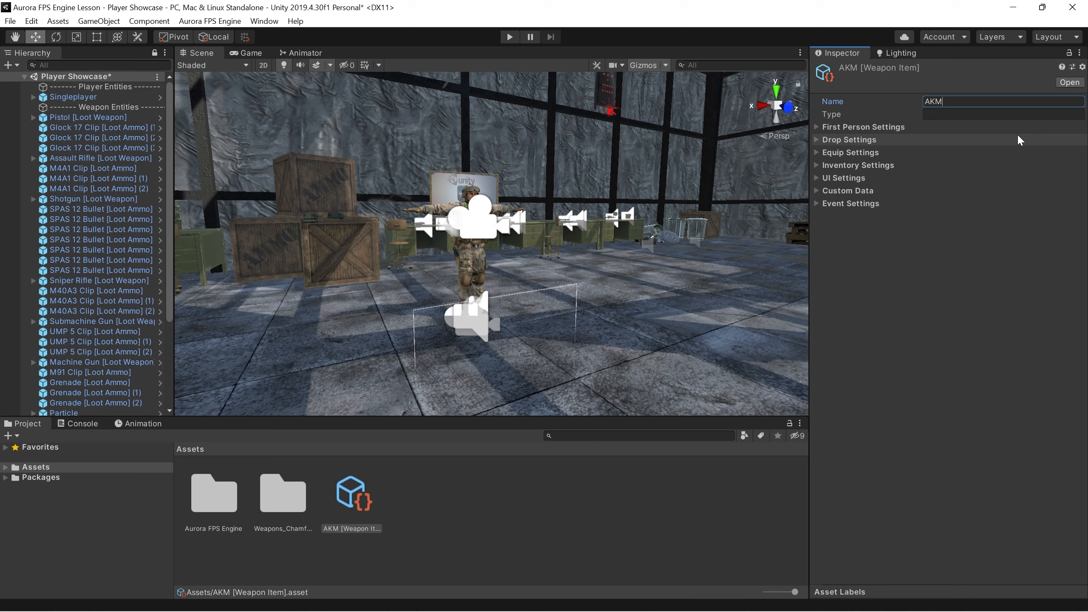
{"action": "left_click", "coordinate": [940, 113]}
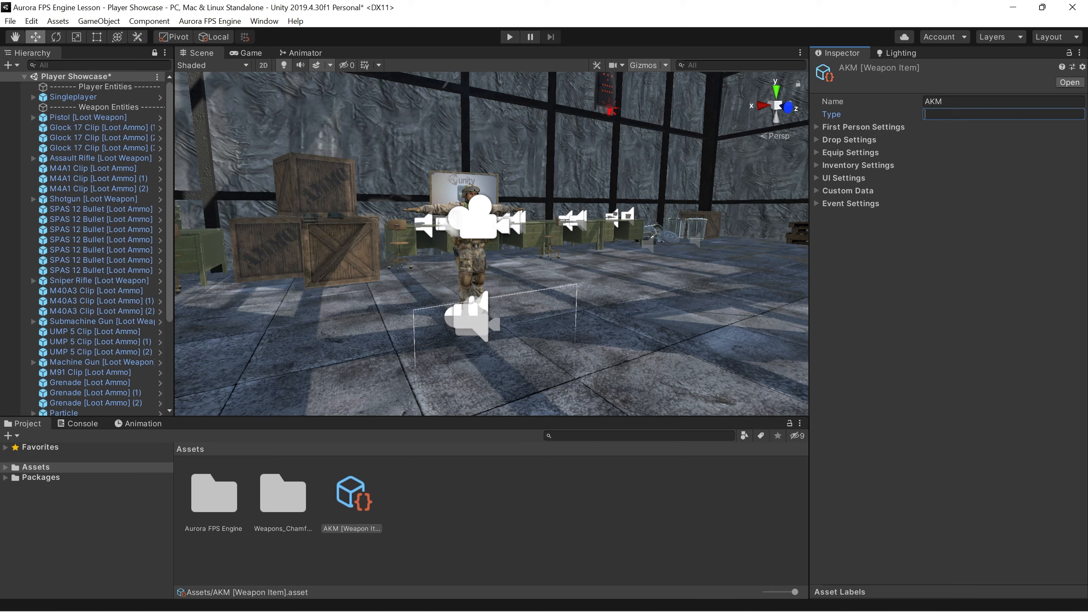
Examine the weapon groups and their item slots in the Singleplayer object's Weapon Inventory System component
{"action": "left_click", "coordinate": [105, 93]}
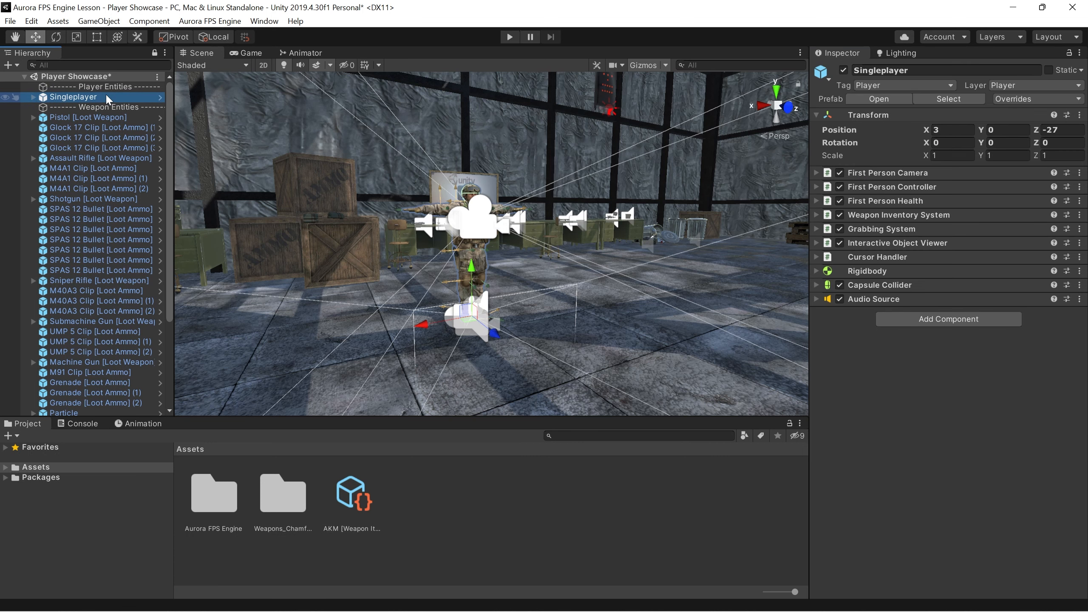
{"action": "left_click", "coordinate": [905, 216]}
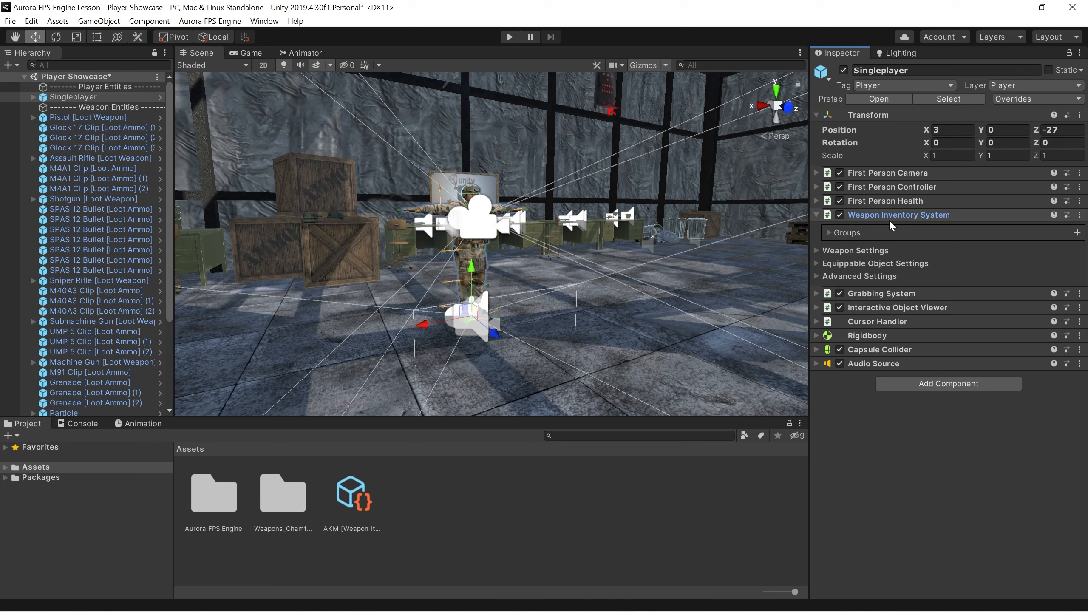
{"action": "left_click", "coordinate": [841, 233]}
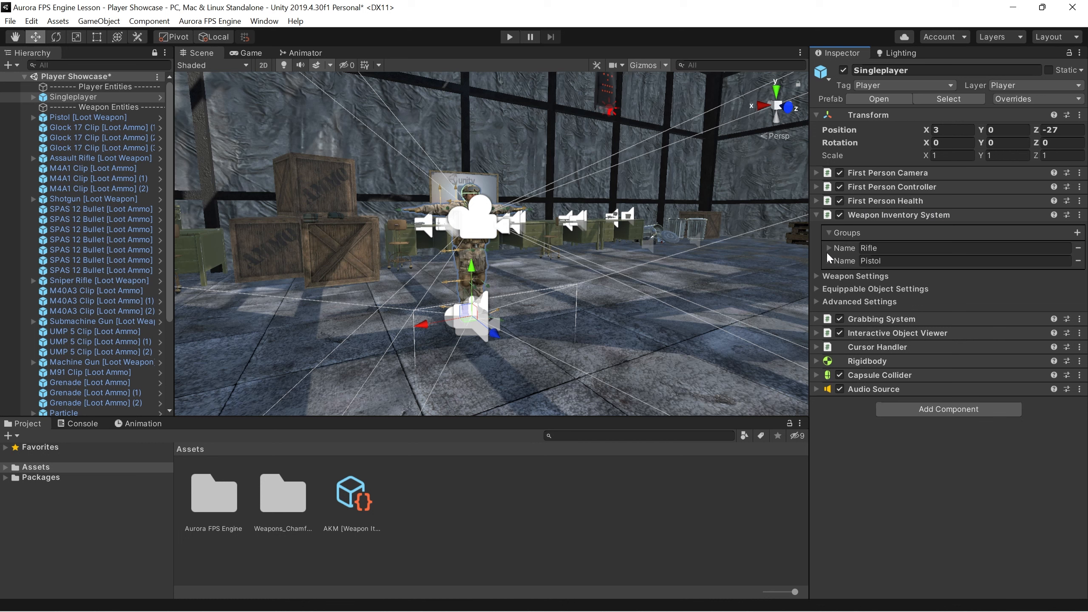
{"action": "left_click", "coordinate": [828, 247]}
{"action": "left_click", "coordinate": [828, 272]}
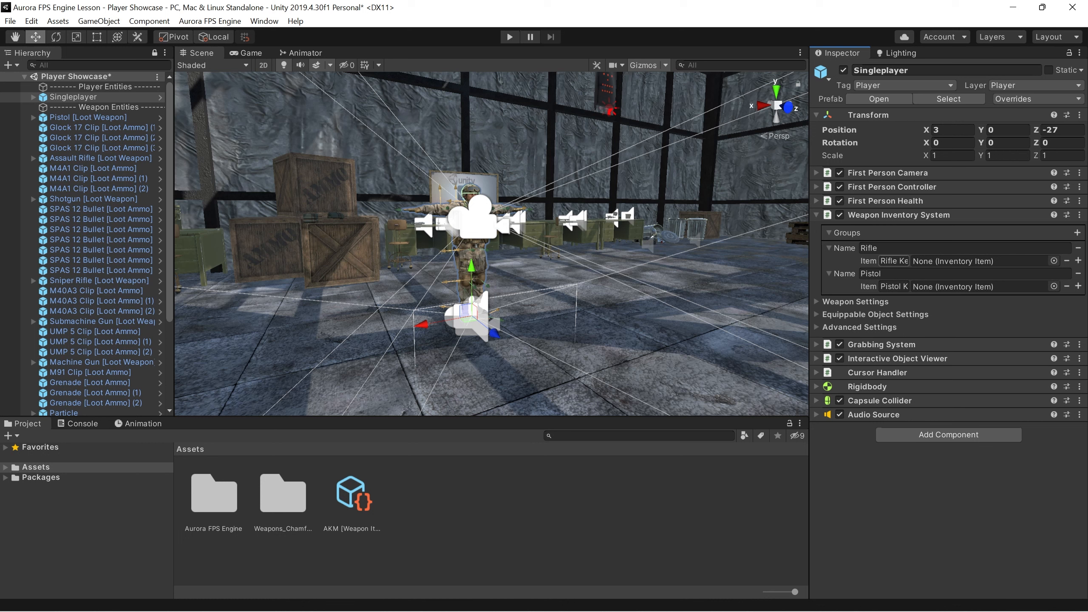
{"action": "left_click_drag", "start_coordinate": [910, 260], "coordinate": [916, 261]}
{"action": "left_click", "coordinate": [884, 287]}
{"action": "left_click", "coordinate": [828, 273]}
{"action": "left_click", "coordinate": [829, 248]}
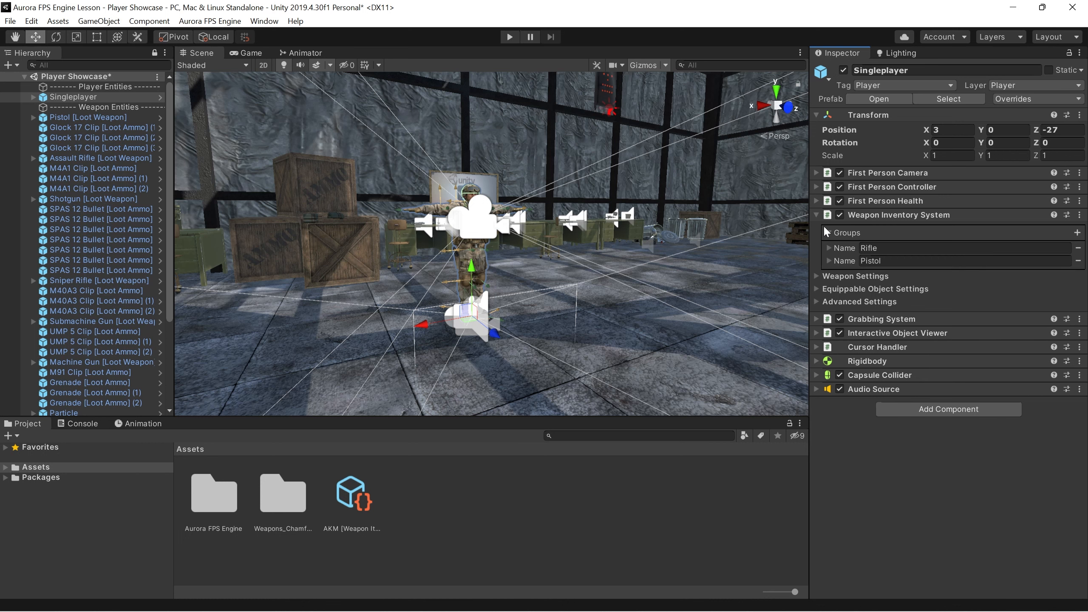
{"action": "left_click", "coordinate": [828, 232]}
{"action": "left_click", "coordinate": [816, 215]}
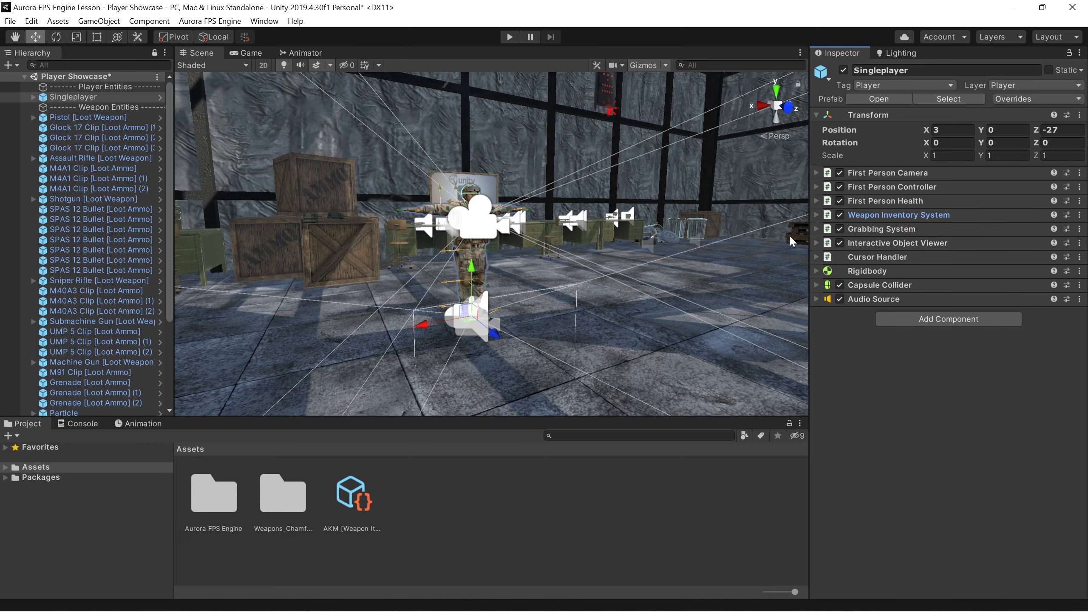
Set the AKM weapon item's Type to Rifle
{"action": "left_click", "coordinate": [364, 482]}
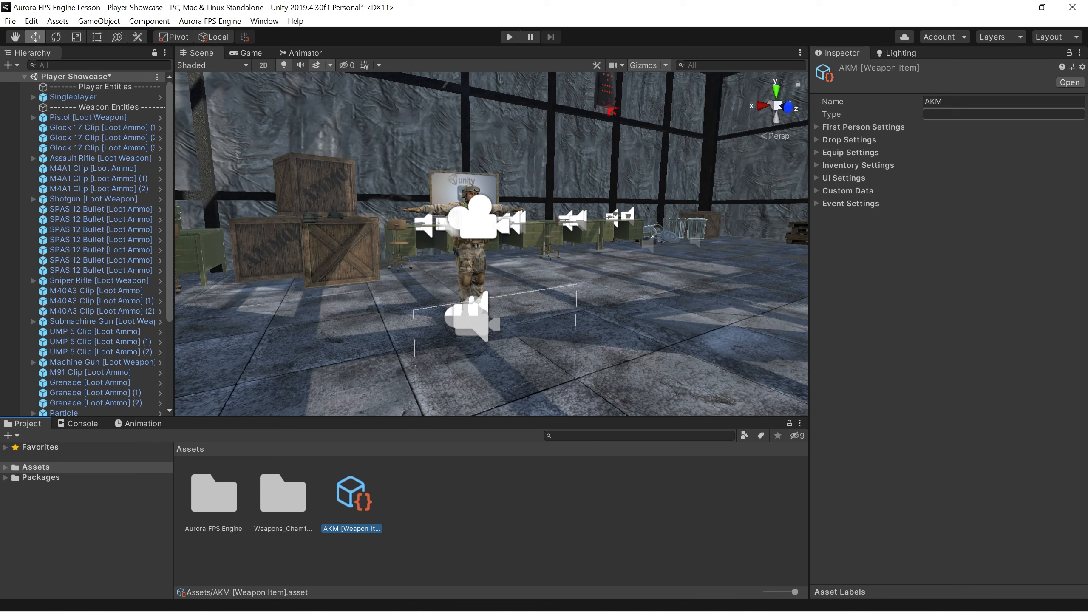
{"action": "left_click", "coordinate": [971, 115]}
{"action": "type", "text": "Rifle"}
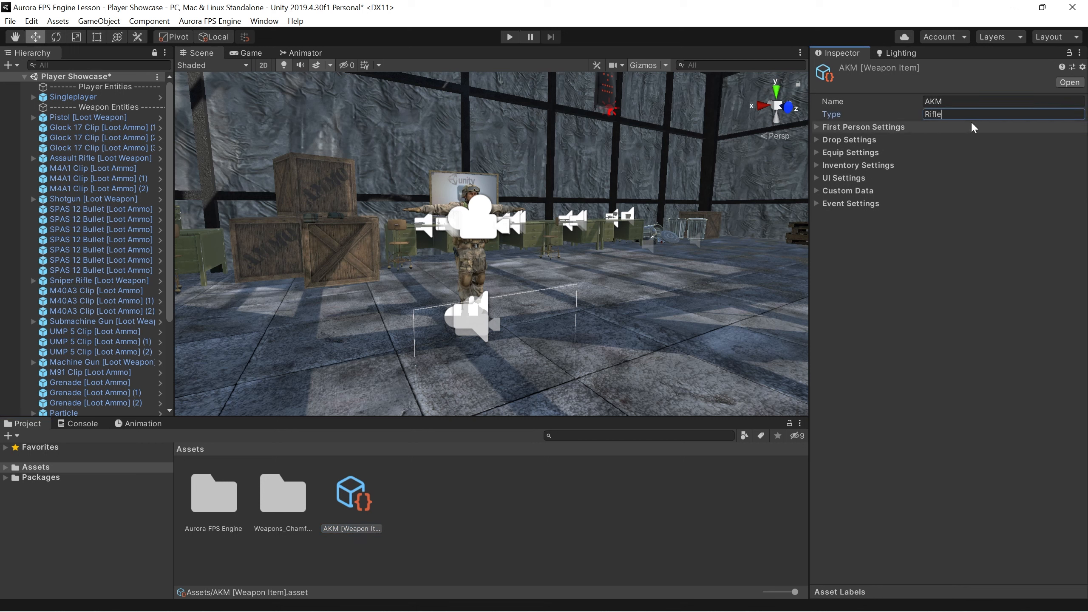
Set both Select Time and Hide Time to 0.3 in the AKM item's equip settings
{"action": "left_click", "coordinate": [901, 126]}
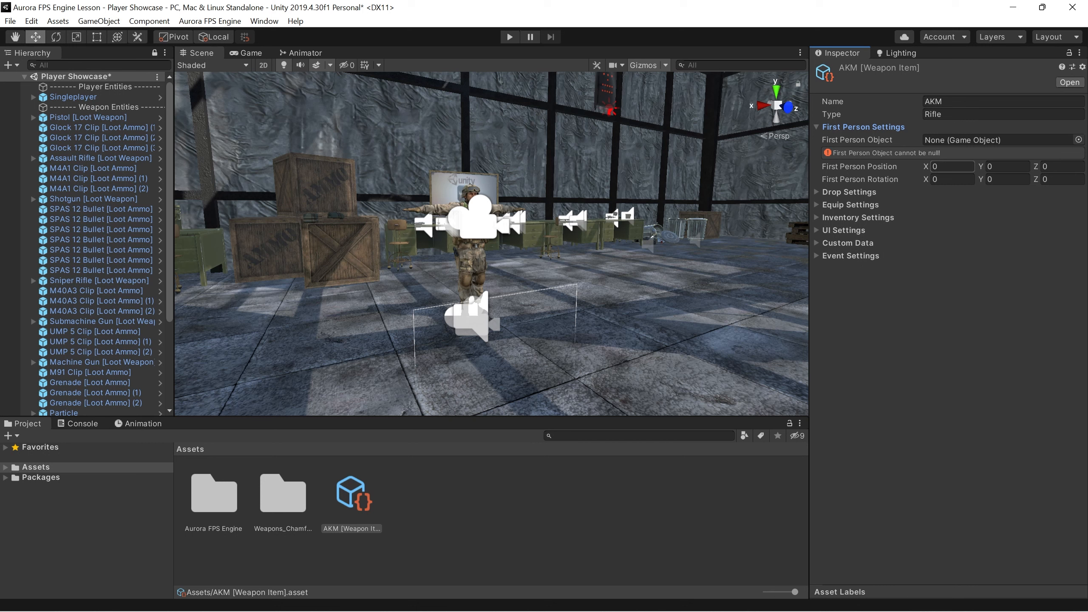
{"action": "left_click", "coordinate": [852, 126]}
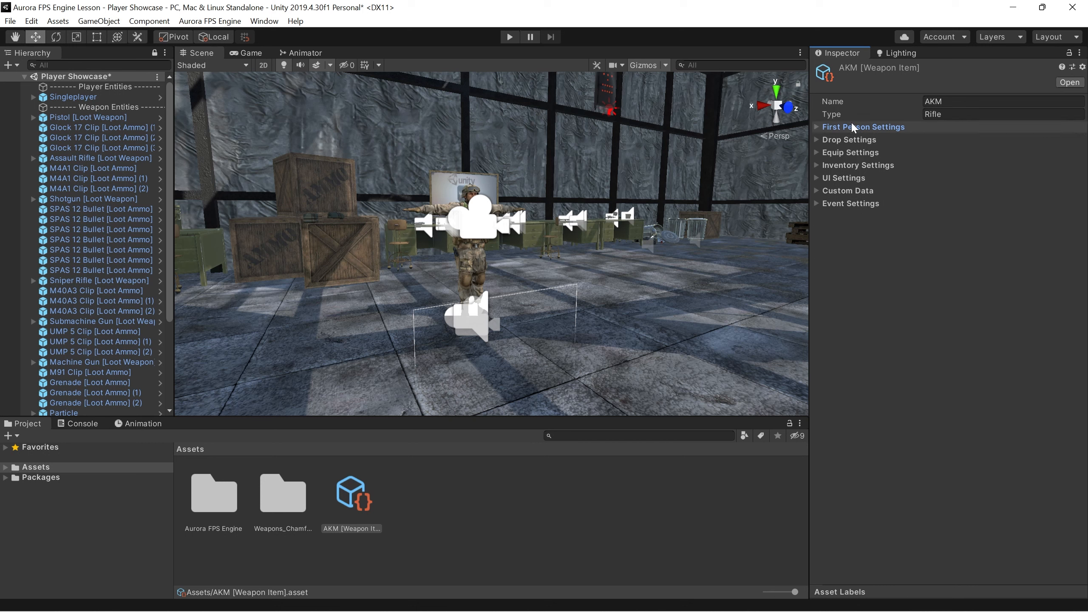
{"action": "left_click", "coordinate": [852, 139]}
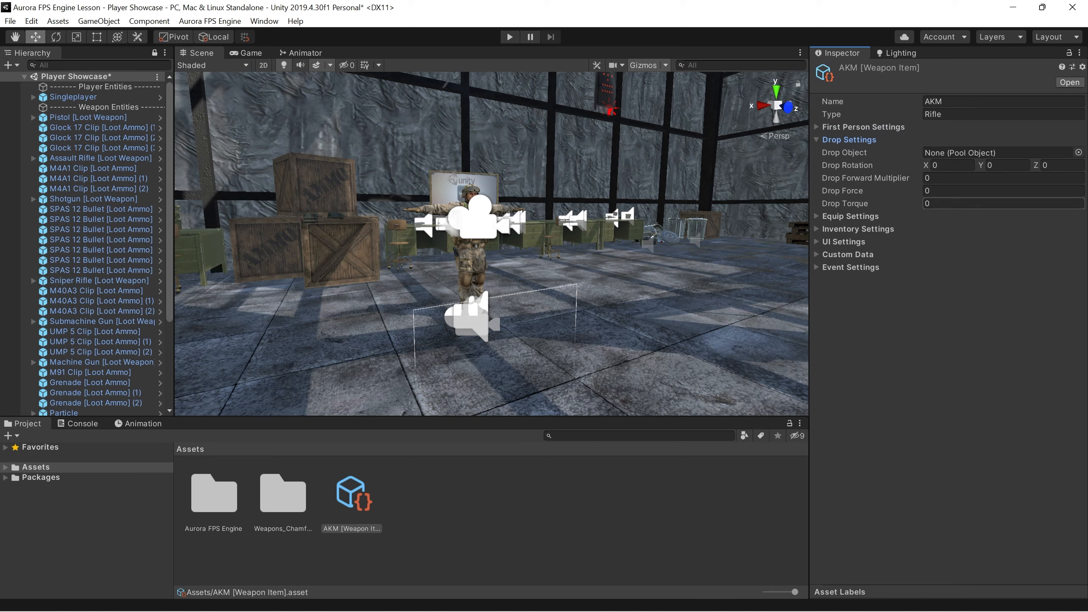
{"action": "left_click", "coordinate": [838, 140]}
{"action": "left_click", "coordinate": [850, 153]}
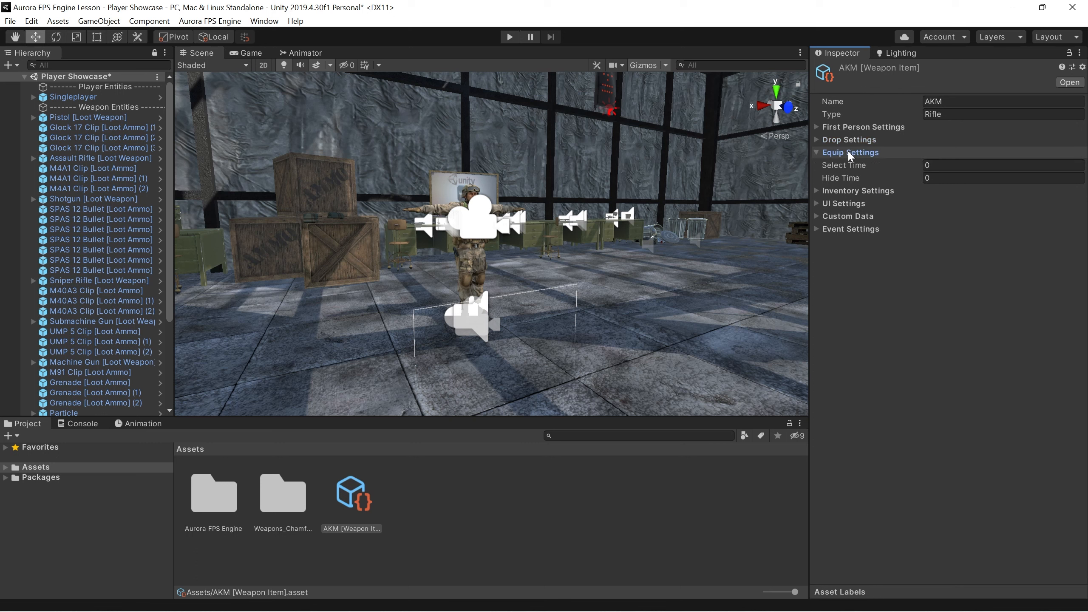
{"action": "key", "text": "Tab"}
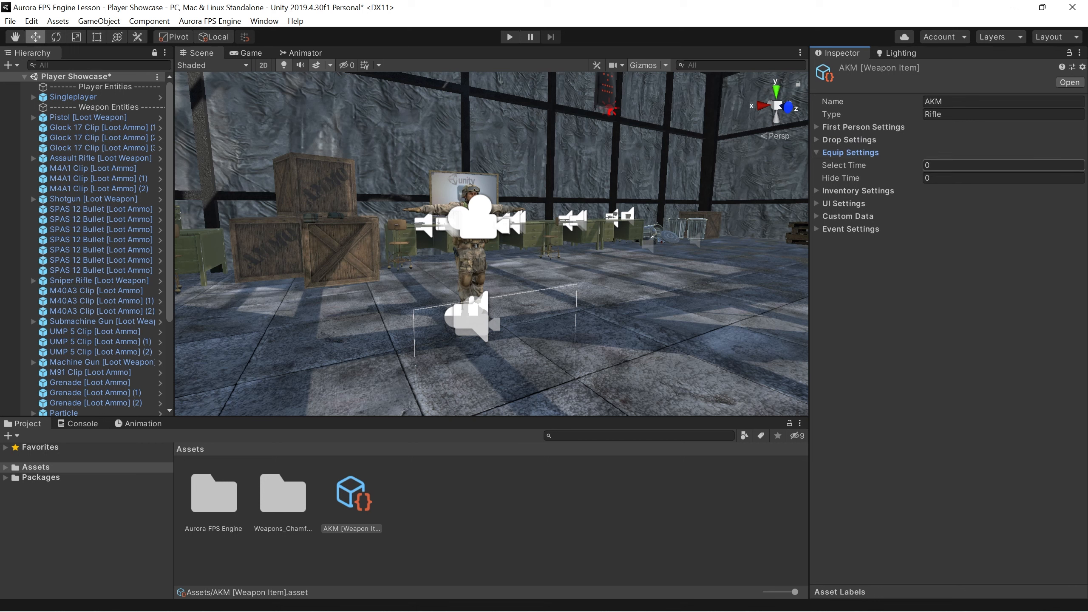
{"action": "type", "text": "0.3"}
{"action": "left_click", "coordinate": [937, 179]}
{"action": "type", "text": "0.3"}
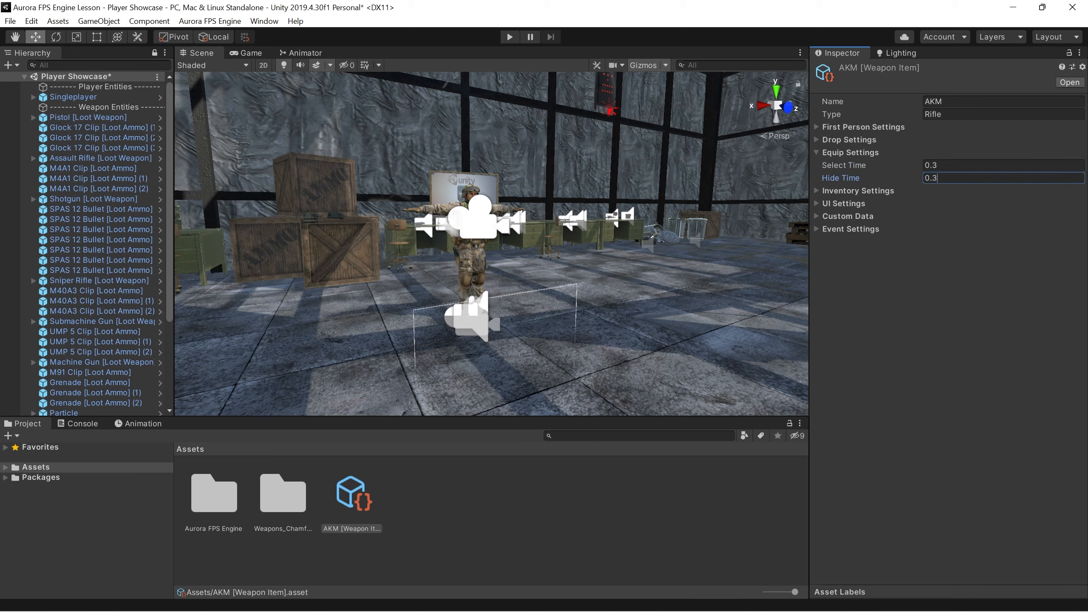
{"action": "left_click", "coordinate": [861, 152]}
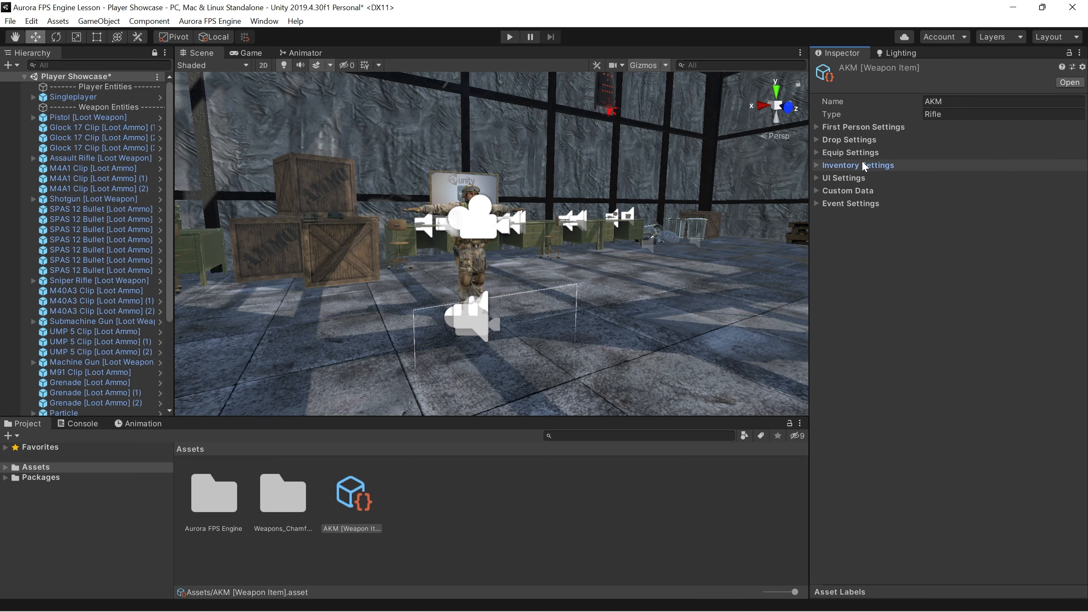
Enable the Reusable option in the AKM item's inventory settings
{"action": "left_click", "coordinate": [861, 163]}
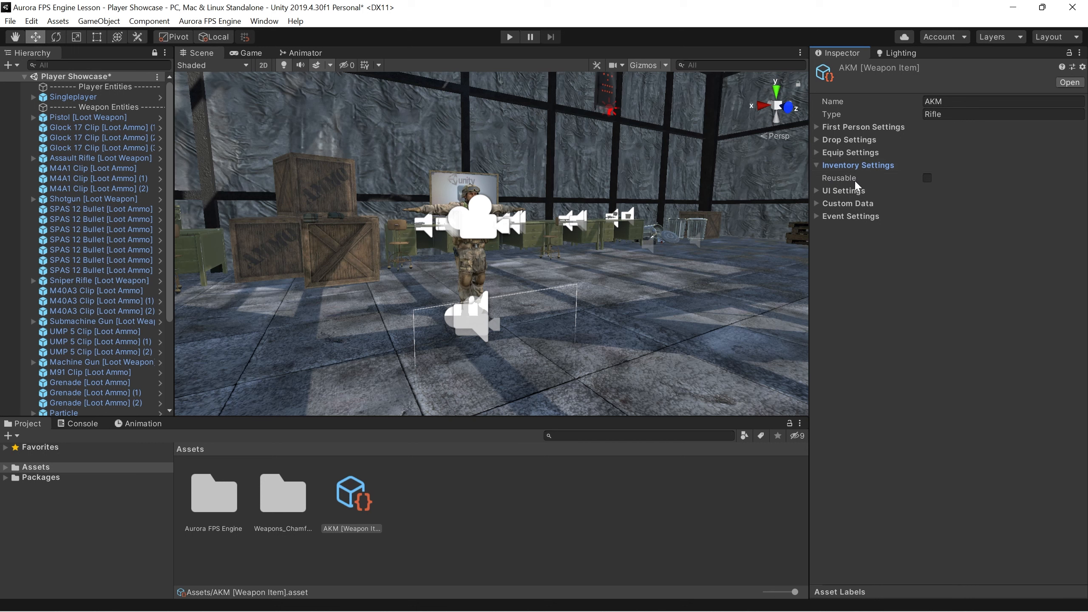
{"action": "left_click", "coordinate": [927, 177]}
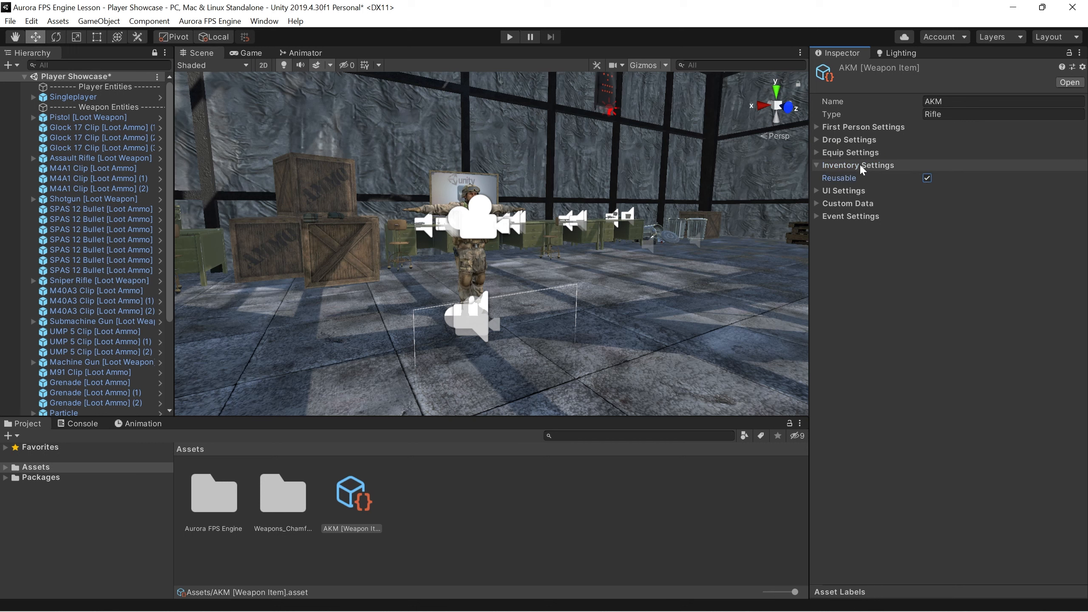
{"action": "left_click", "coordinate": [858, 164]}
Assign the "LT Automatic rifle 3" sprite as the AKM item's image in its UI settings
{"action": "left_click", "coordinate": [857, 176]}
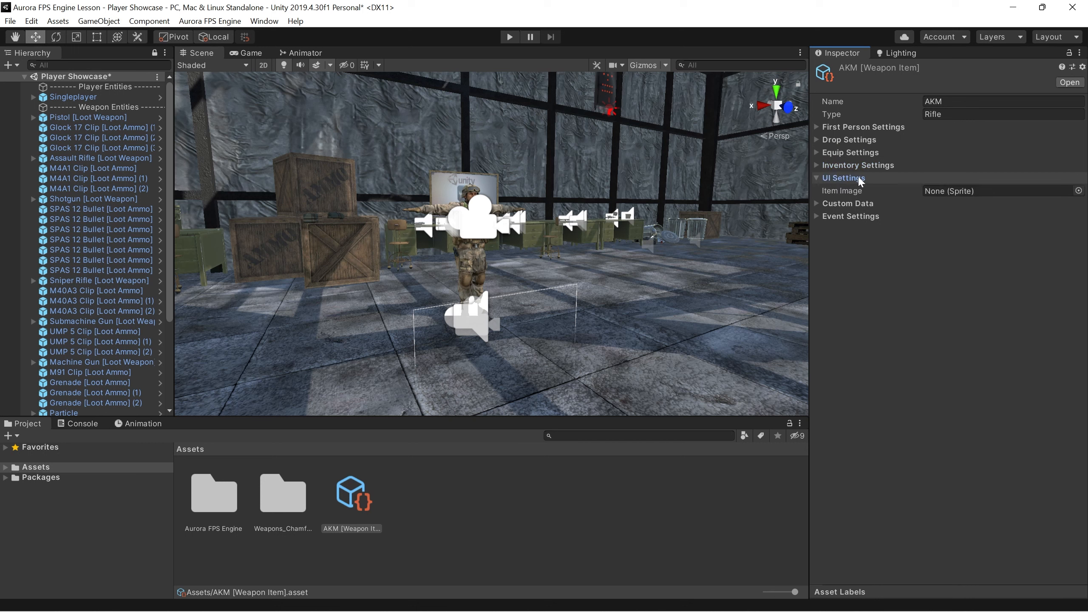
{"action": "left_click", "coordinate": [1078, 191]}
{"action": "double_click", "coordinate": [995, 345]}
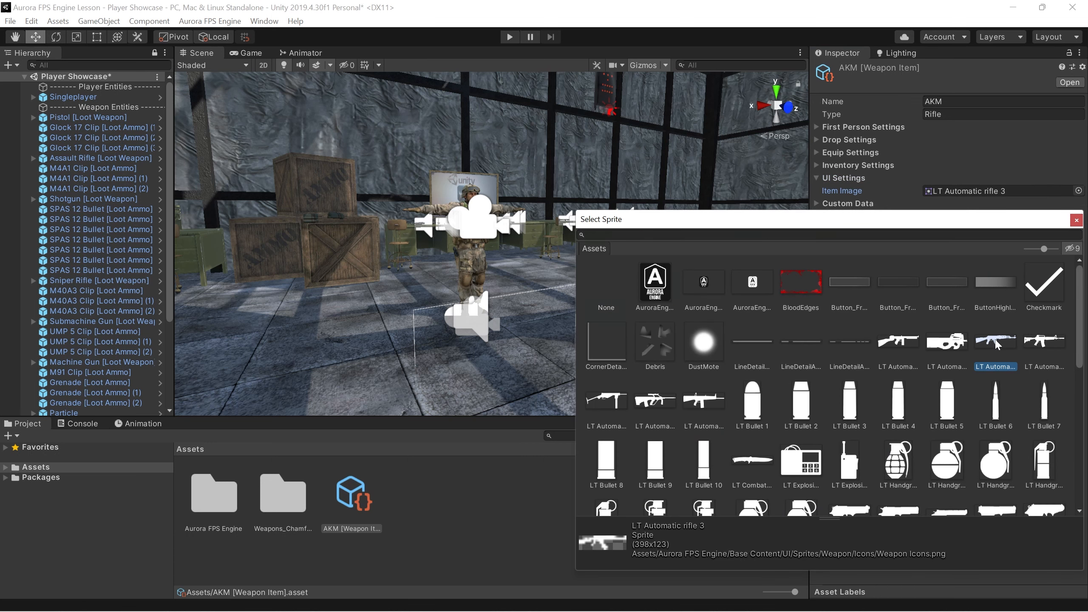
{"action": "left_click", "coordinate": [841, 177]}
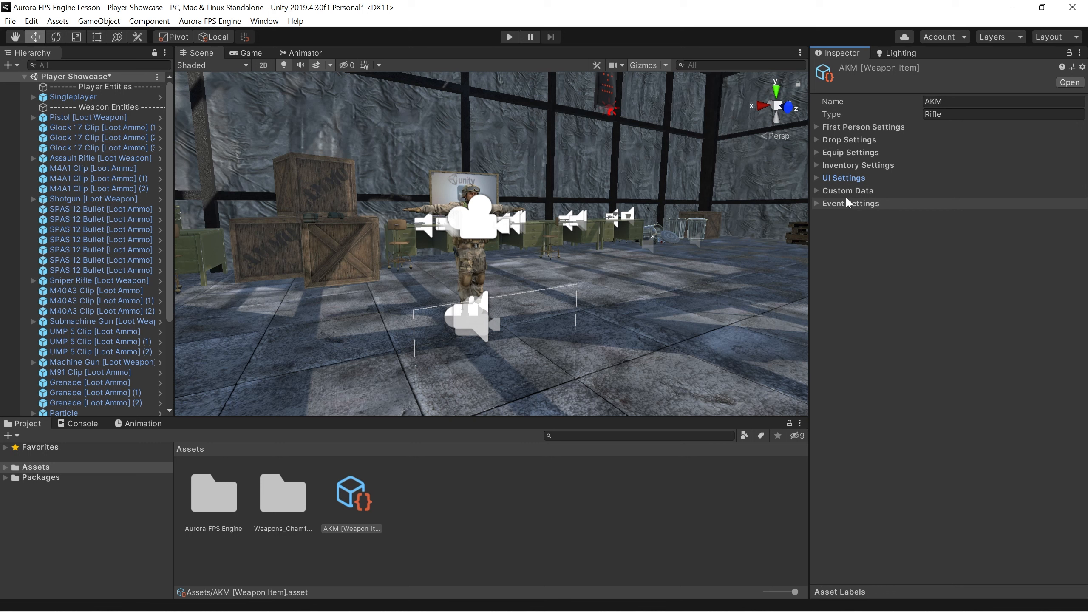
Open the First Person Weapons folder among the weapon prefabs in Aurora FPS Engine's Base Content
{"action": "left_click", "coordinate": [514, 494]}
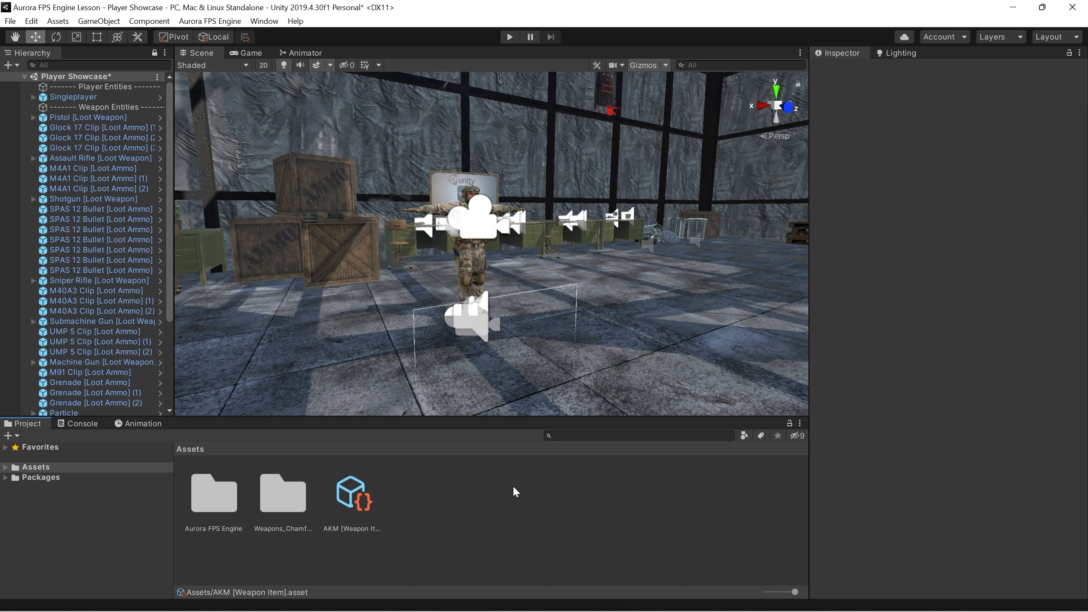
{"action": "double_click", "coordinate": [213, 502]}
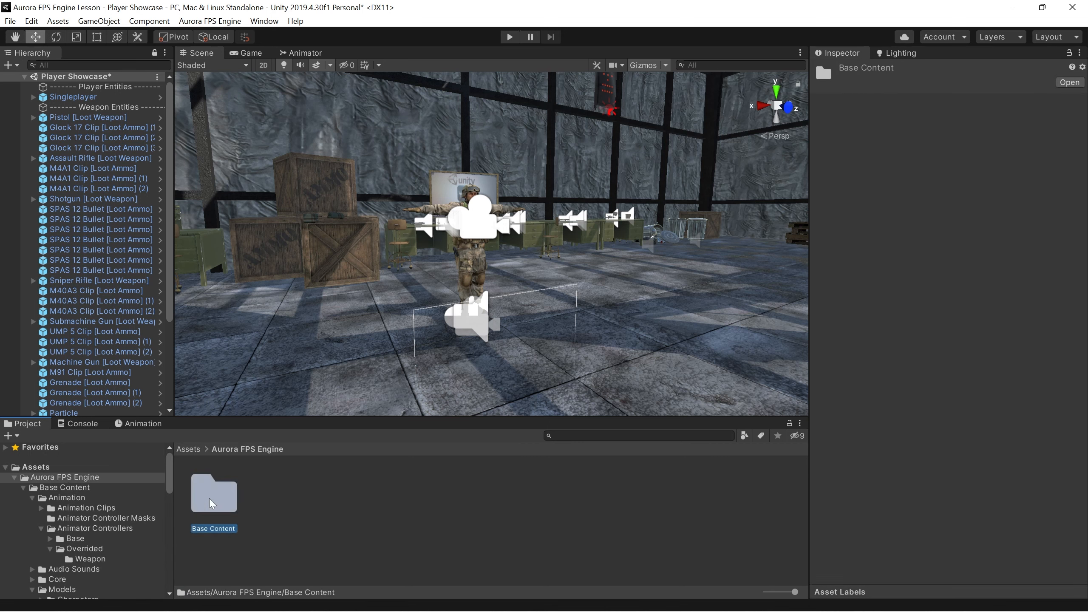
{"action": "double_click", "coordinate": [212, 499]}
{"action": "double_click", "coordinate": [595, 497]}
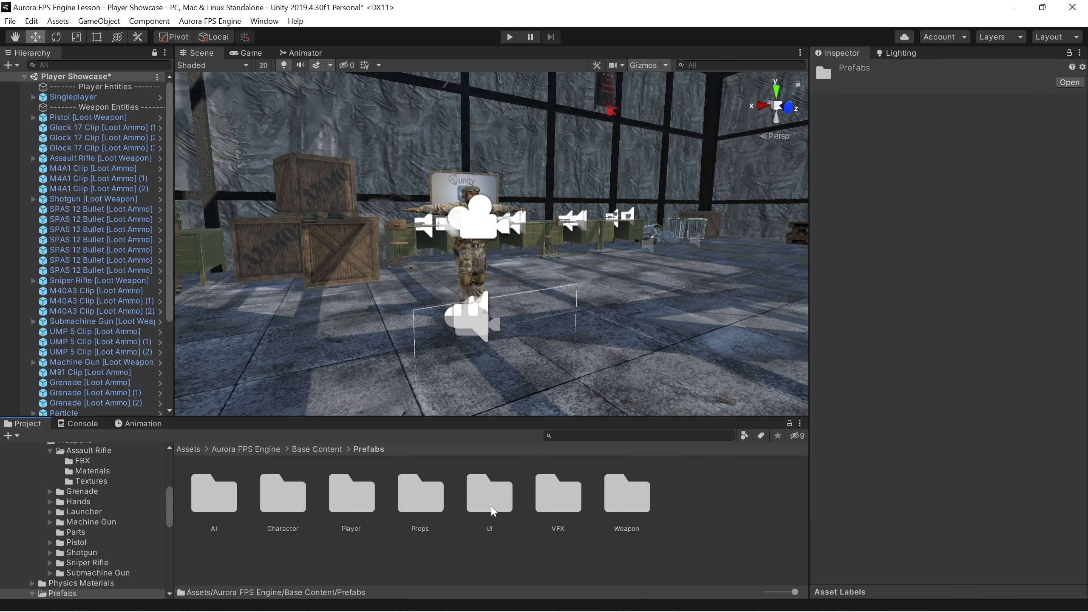
{"action": "double_click", "coordinate": [627, 497]}
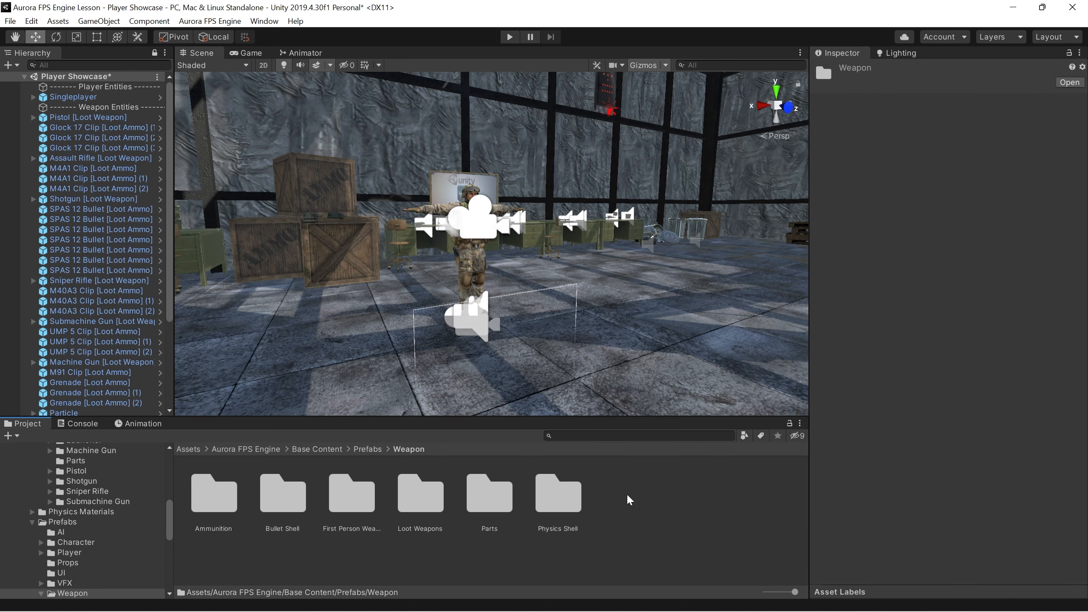
{"action": "double_click", "coordinate": [359, 499]}
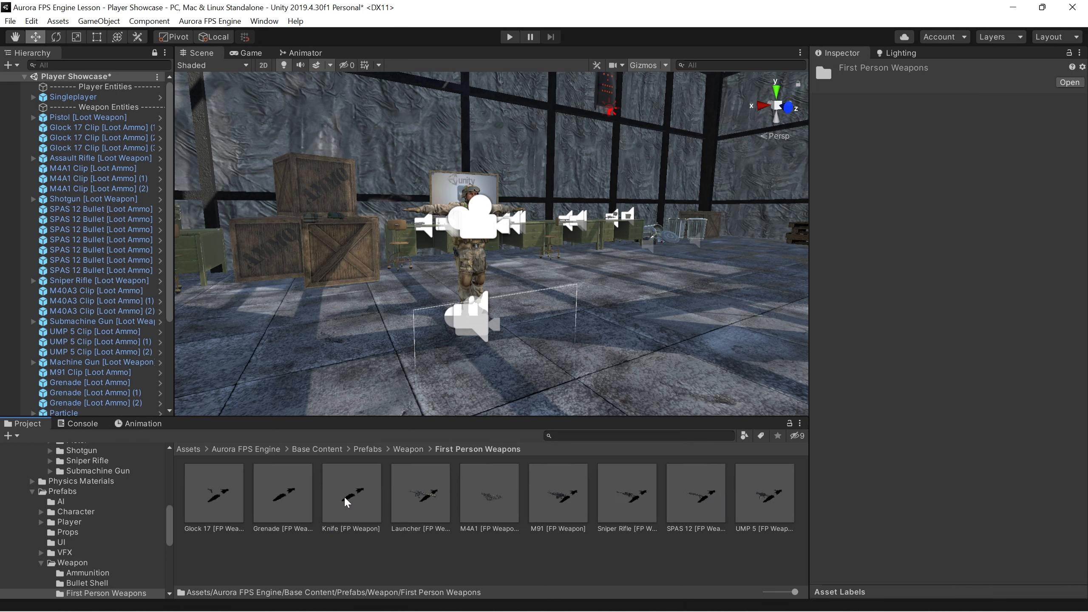
Look through the existing first-person weapon prefabs, from Glock 17 to UMP 5, and examine their components
{"action": "left_click", "coordinate": [216, 505]}
{"action": "left_click", "coordinate": [290, 497]}
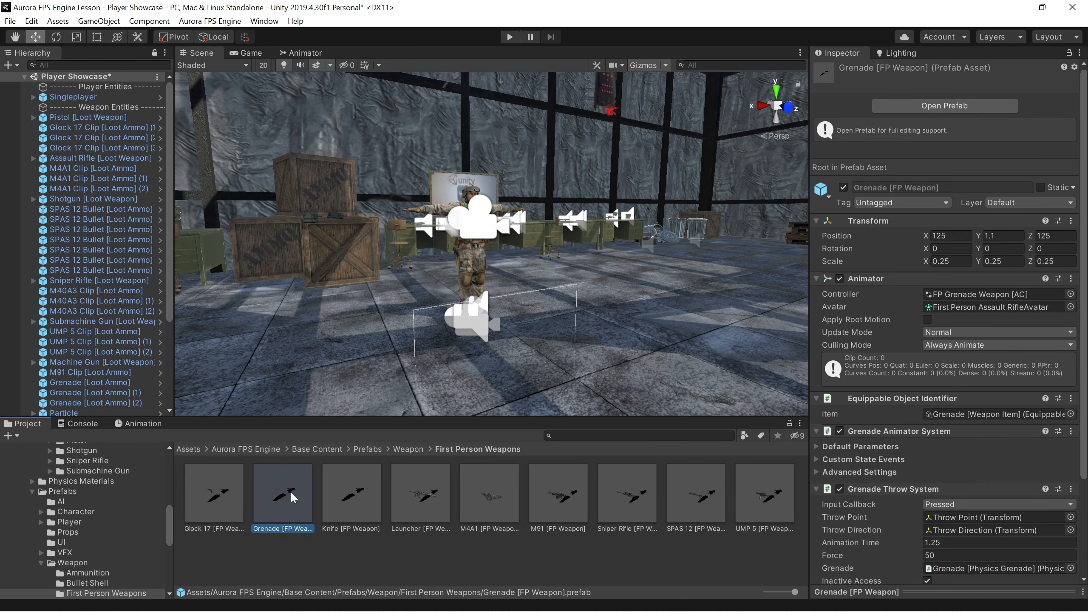
{"action": "left_click", "coordinate": [350, 497]}
{"action": "left_click", "coordinate": [420, 497]}
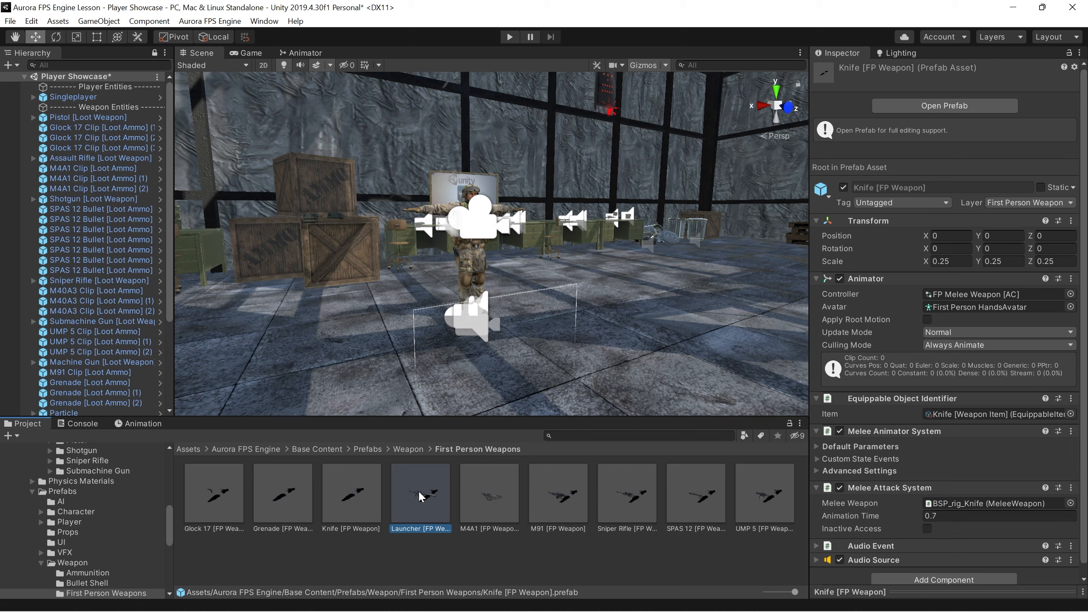
{"action": "left_click", "coordinate": [490, 497]}
{"action": "left_click", "coordinate": [558, 499]}
{"action": "left_click", "coordinate": [630, 502]}
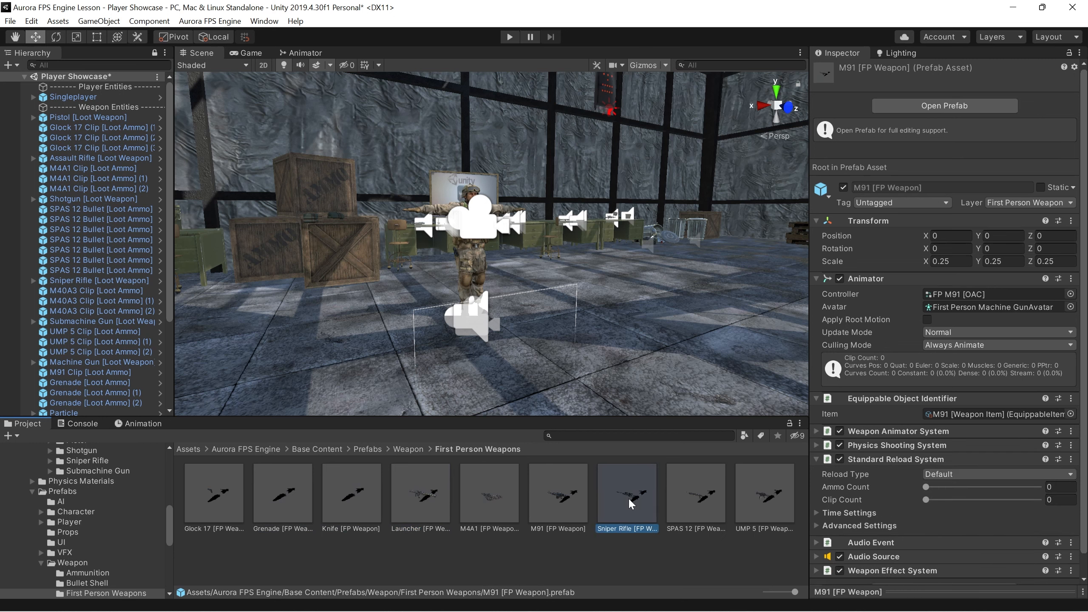
{"action": "left_click", "coordinate": [696, 504]}
{"action": "left_click", "coordinate": [762, 503]}
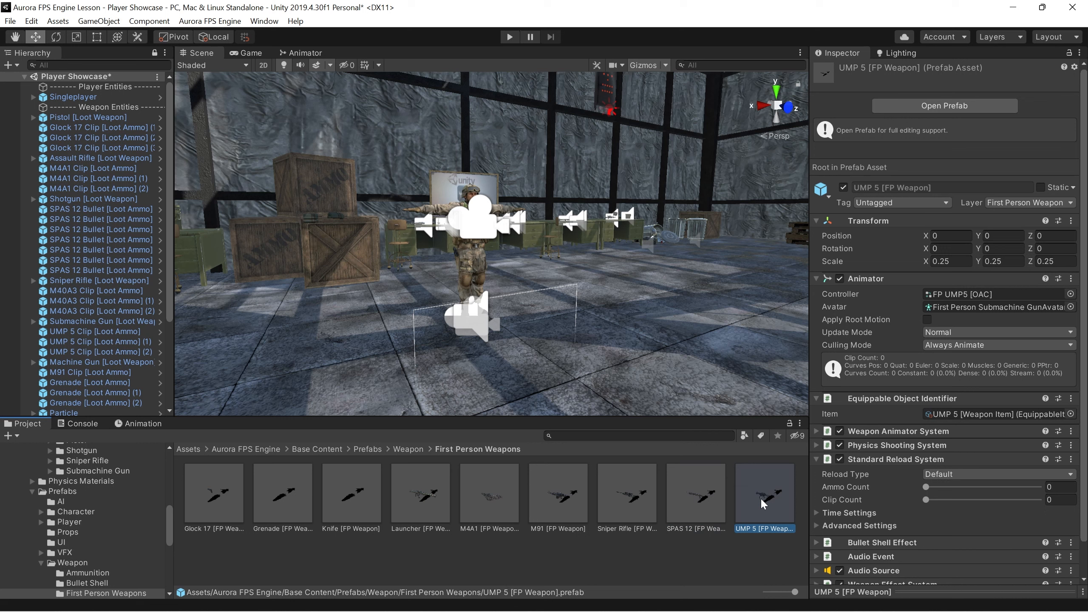
Place the M4A1 [FP Weapon] prefab in the scene and unpack the instance from its prefab
{"action": "left_click_drag", "start_coordinate": [495, 509], "coordinate": [478, 370]}
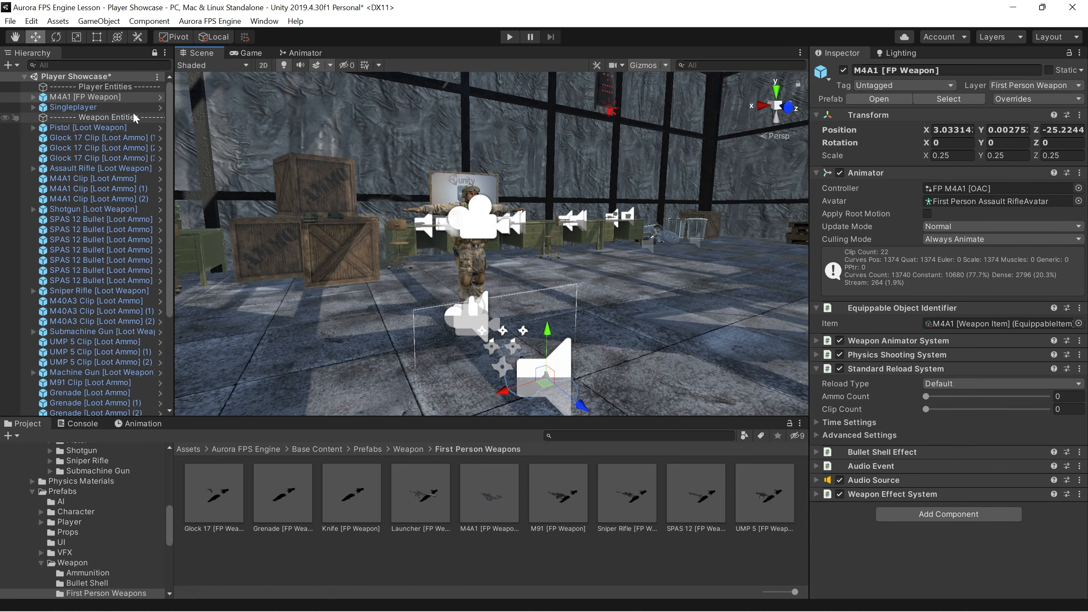
{"action": "left_click", "coordinate": [100, 98]}
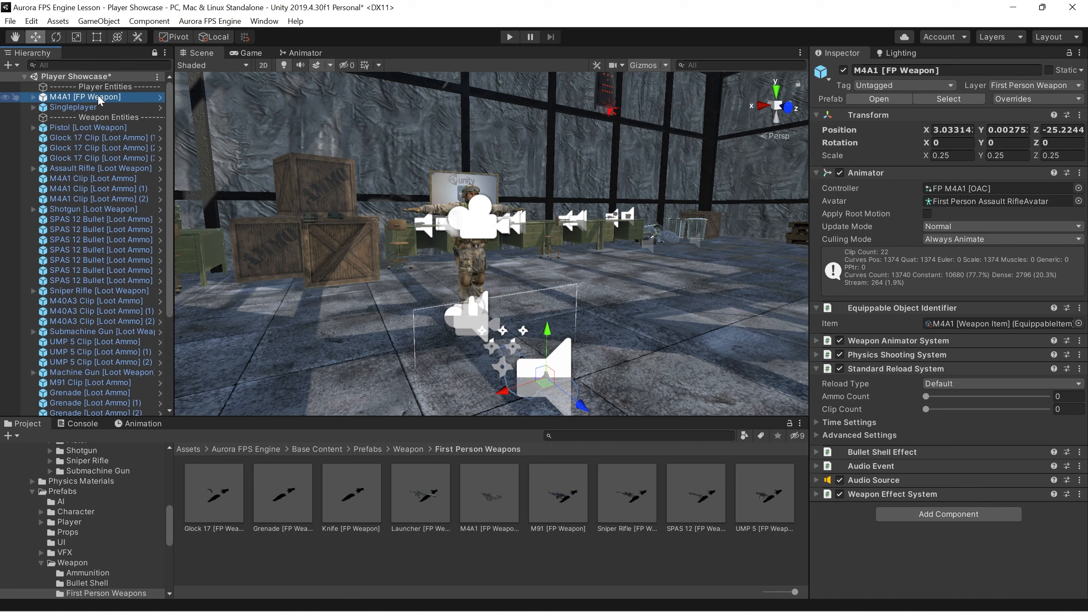
{"action": "right_click", "coordinate": [100, 100]}
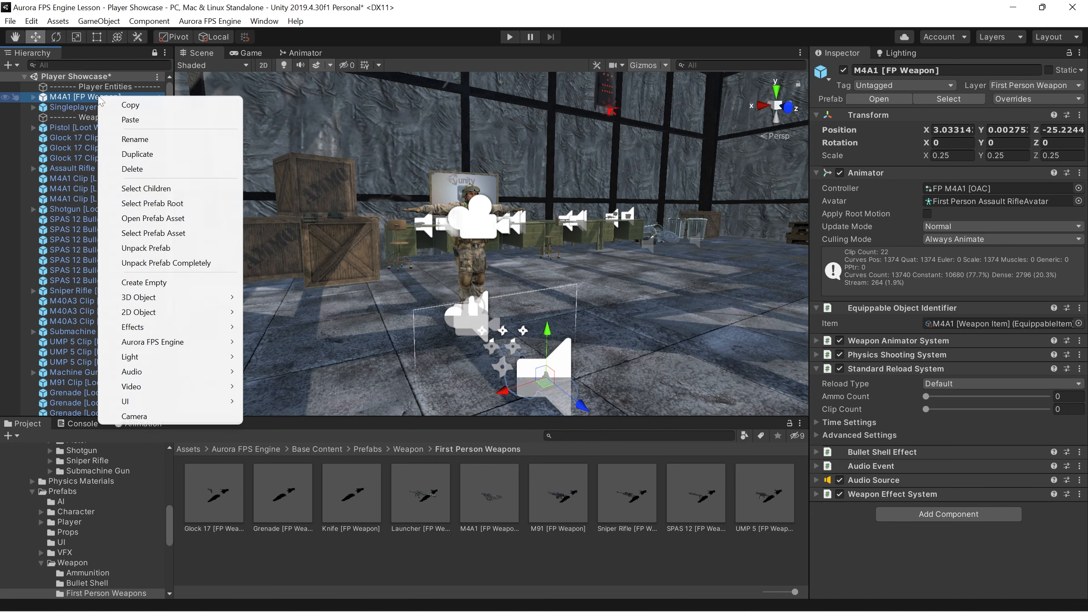
{"action": "left_click", "coordinate": [155, 249]}
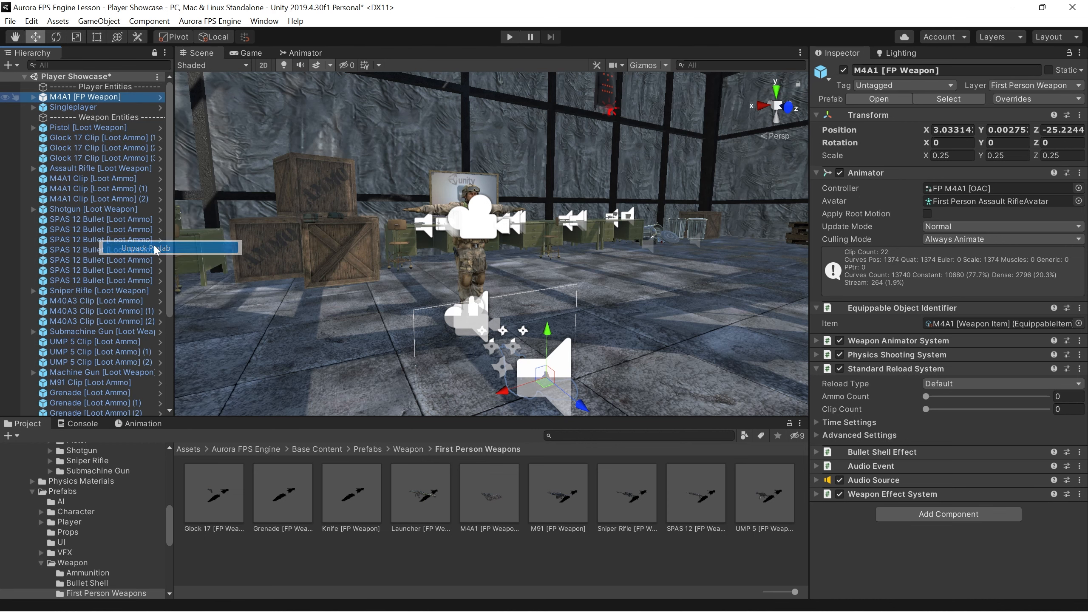
Rename the unpacked weapon object to "AKM [FP Weapon]"
{"action": "left_click", "coordinate": [890, 70]}
{"action": "double_click", "coordinate": [865, 71]}
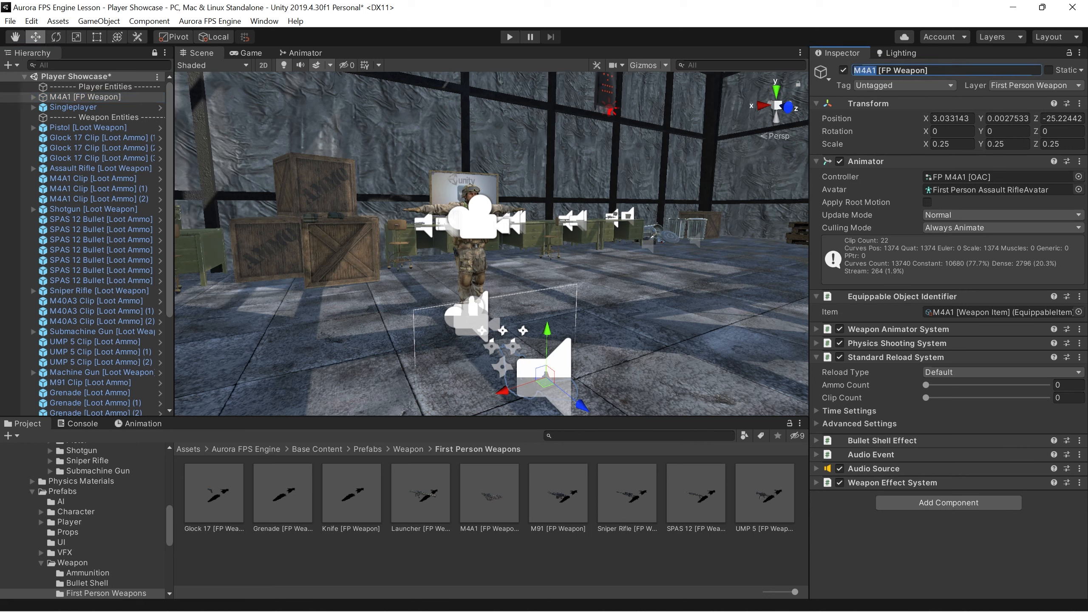
{"action": "type", "text": "AKM"}
{"action": "key", "text": "Return"}
Save the AKM [FP Weapon] object as a new prefab in the root Assets folder
{"action": "scroll", "coordinate": [164, 524], "scroll_direction": "up", "scroll_amount": 10}
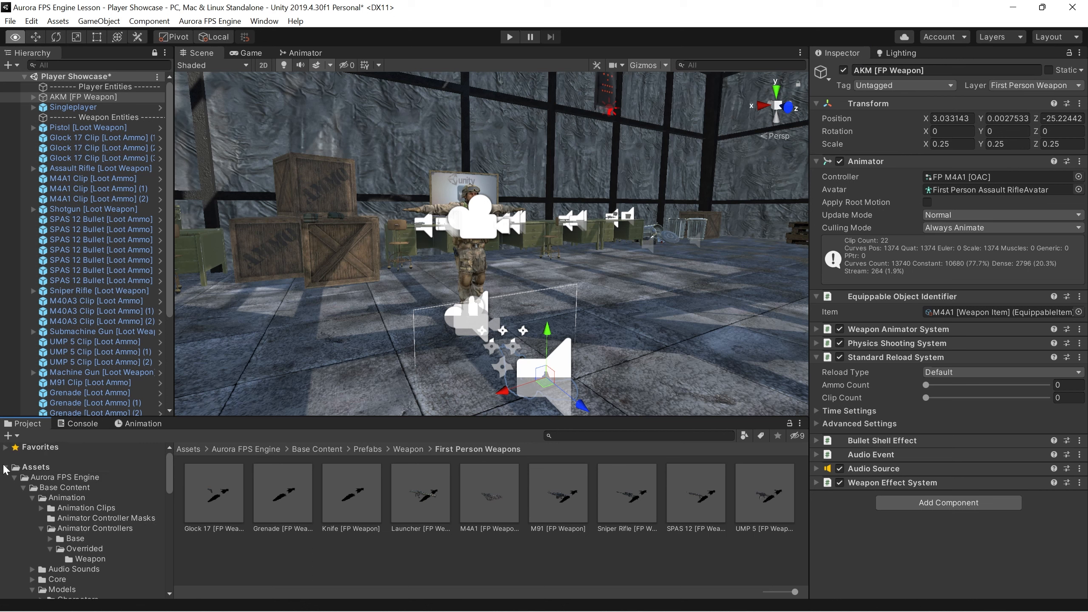
{"action": "left_click", "coordinate": [5, 467]}
{"action": "left_click", "coordinate": [36, 467]}
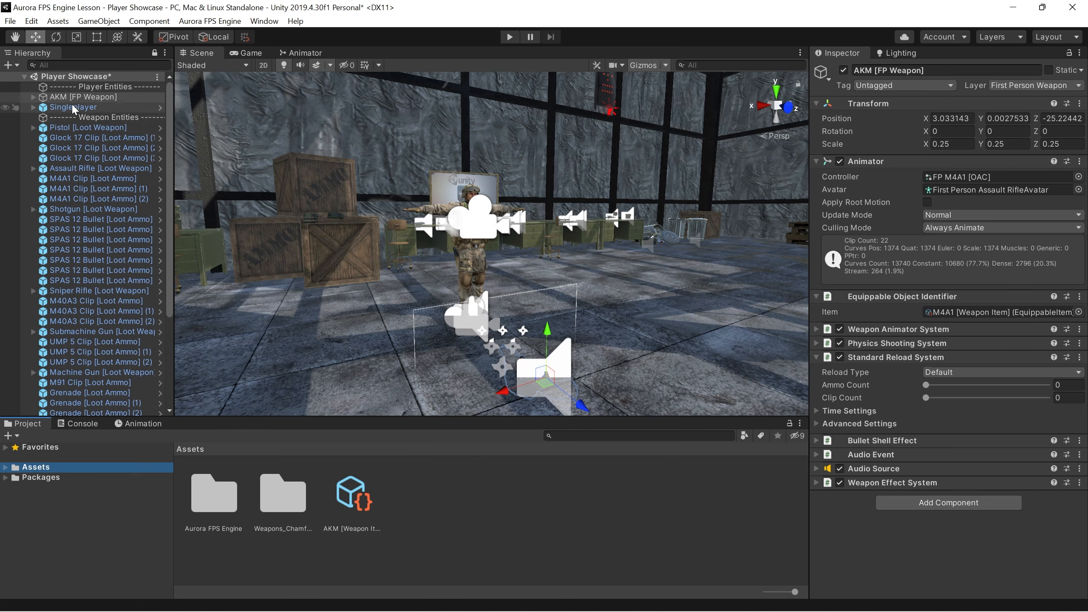
{"action": "left_click_drag", "start_coordinate": [79, 98], "coordinate": [467, 520]}
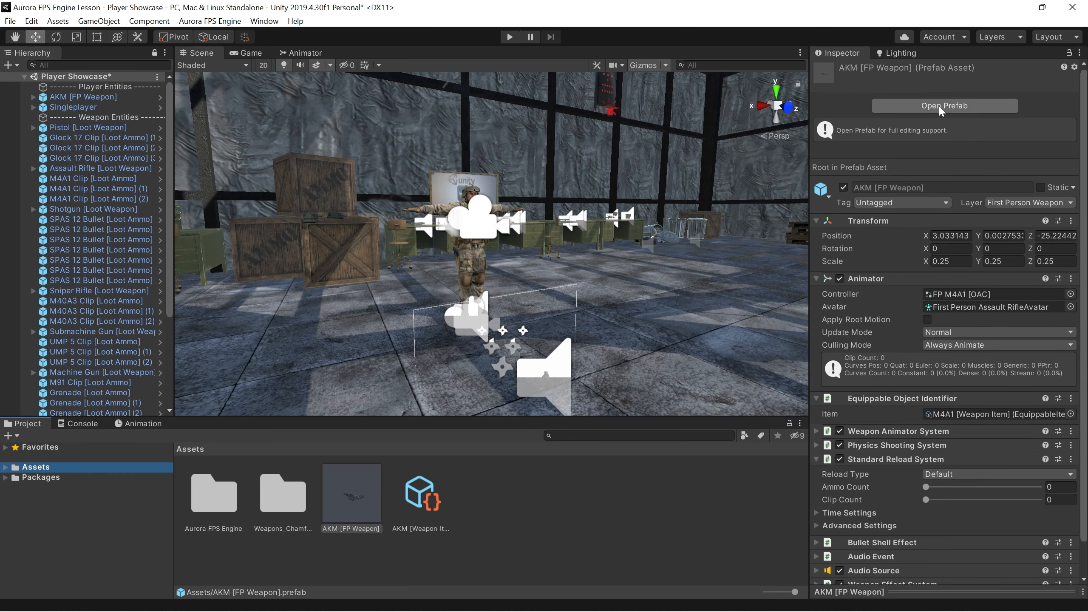
Open the AKM [FP Weapon] prefab for editing, expand its hierarchy and inspect the Weapon Body part
{"action": "left_click", "coordinate": [939, 106]}
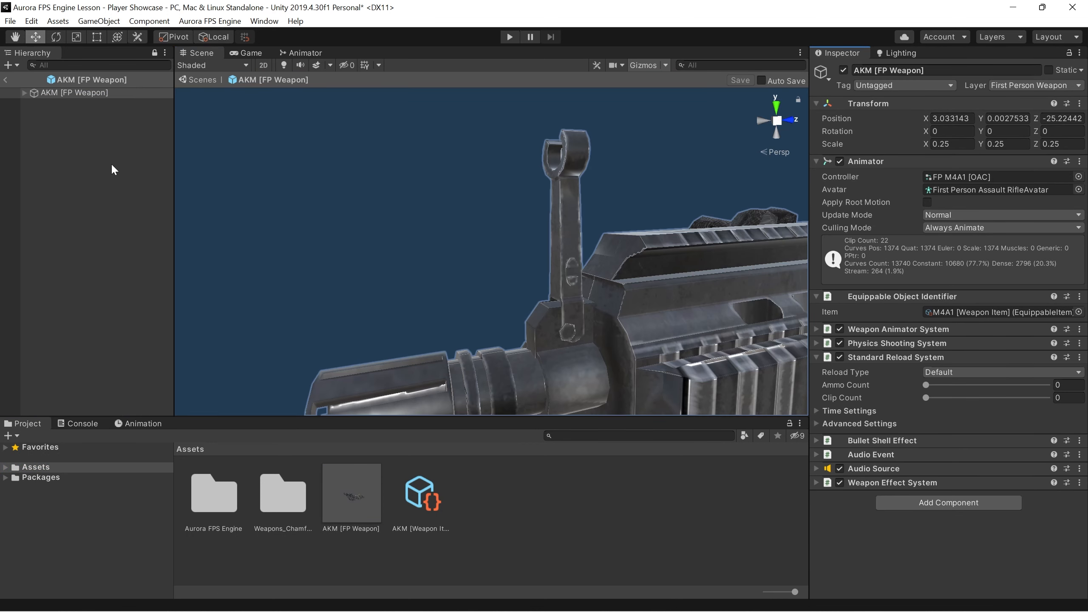
{"action": "left_click", "coordinate": [24, 92]}
{"action": "left_click", "coordinate": [92, 103]}
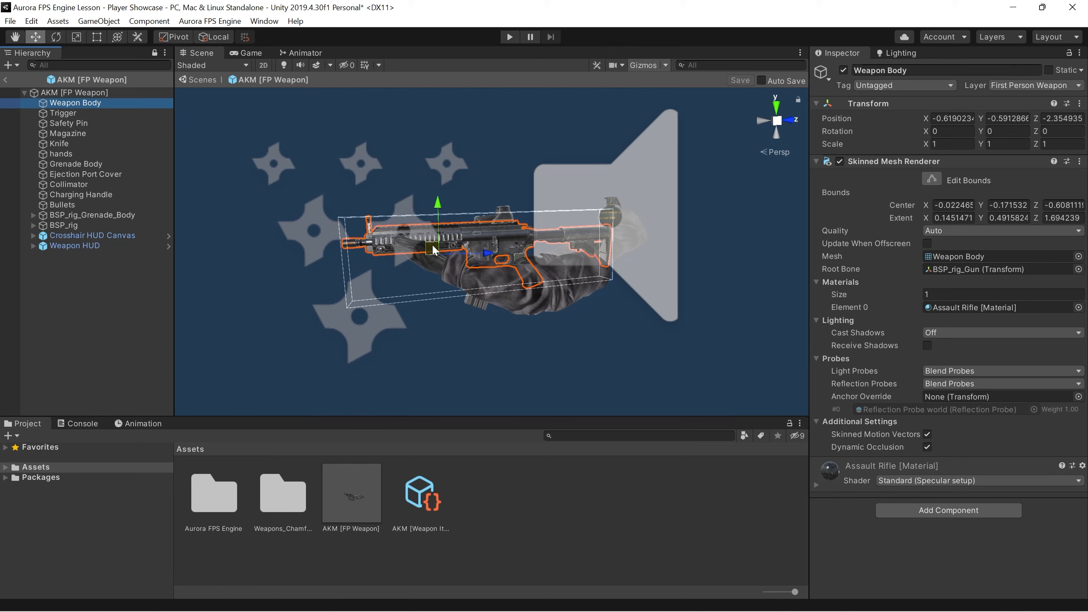
{"action": "left_click", "coordinate": [105, 294]}
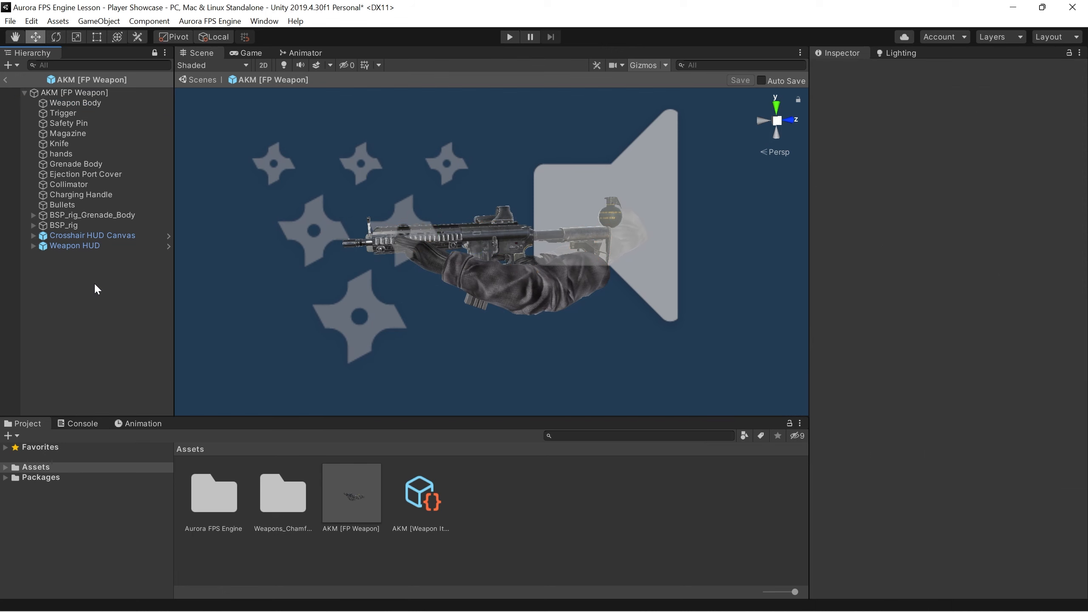
Add the WPN_AKM model from the Weapons_ChamferZone AKM folder to the AKM [FP Weapon] prefab
{"action": "double_click", "coordinate": [296, 485]}
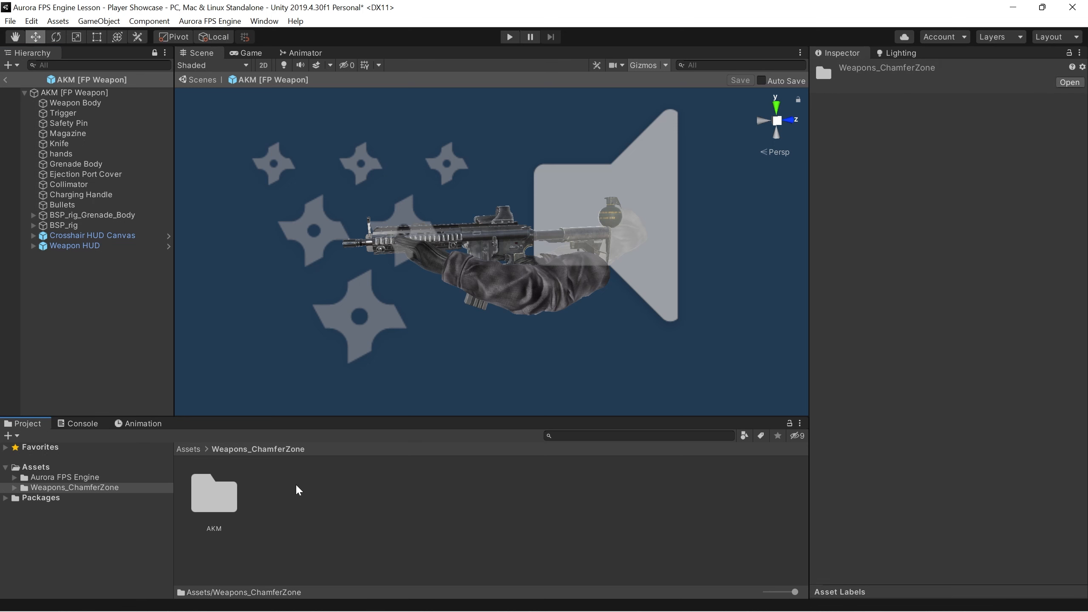
{"action": "double_click", "coordinate": [228, 491]}
{"action": "left_click_drag", "start_coordinate": [351, 497], "coordinate": [80, 299]}
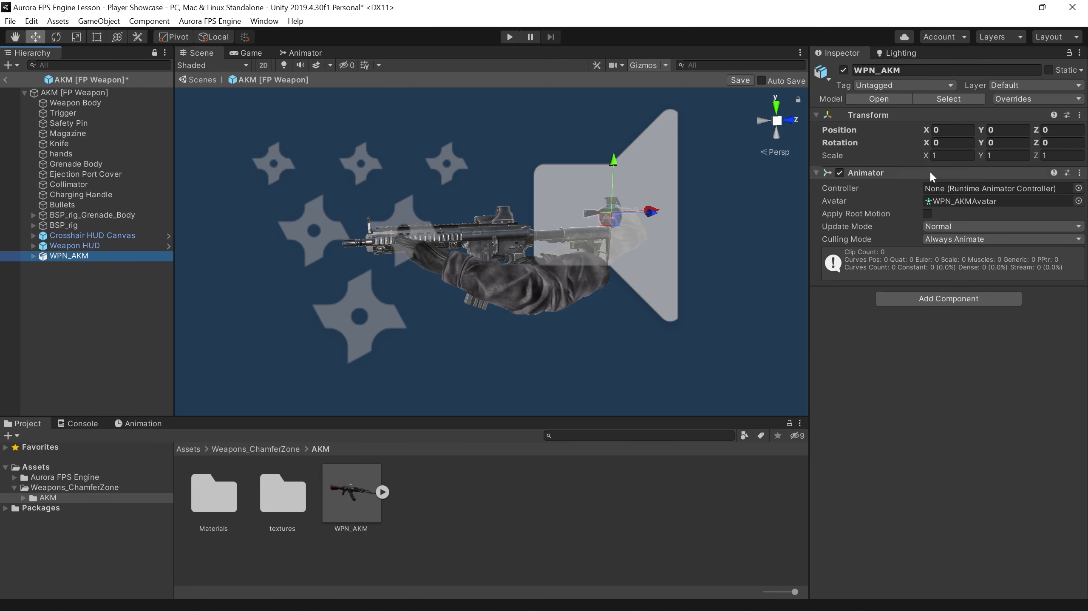
Unpack the WPN_AKM model instance and remove its Animator component
{"action": "right_click", "coordinate": [90, 256]}
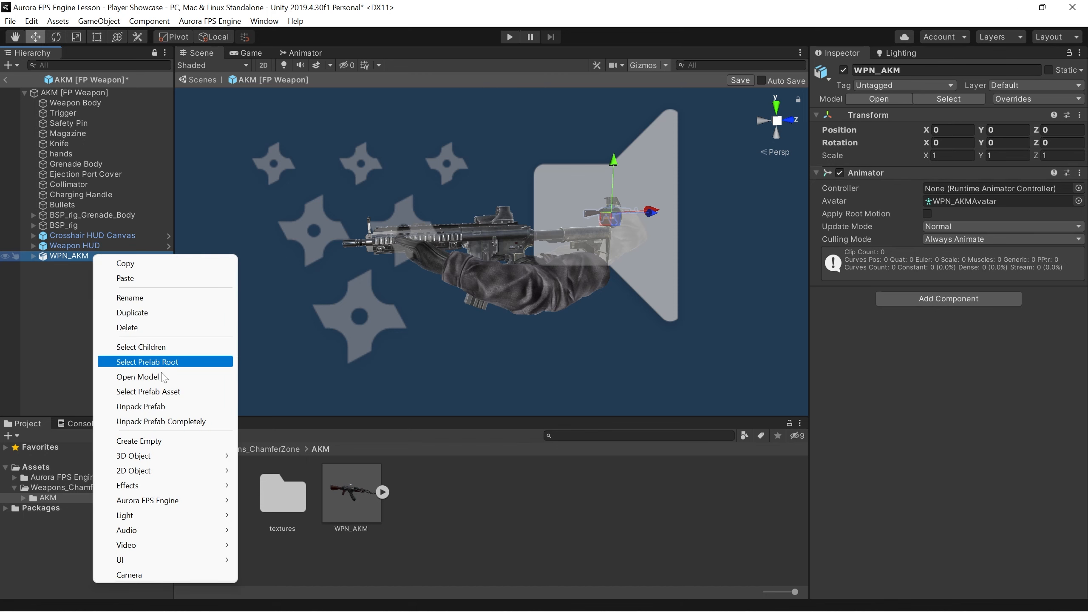
{"action": "left_click", "coordinate": [170, 406]}
{"action": "right_click", "coordinate": [930, 157]}
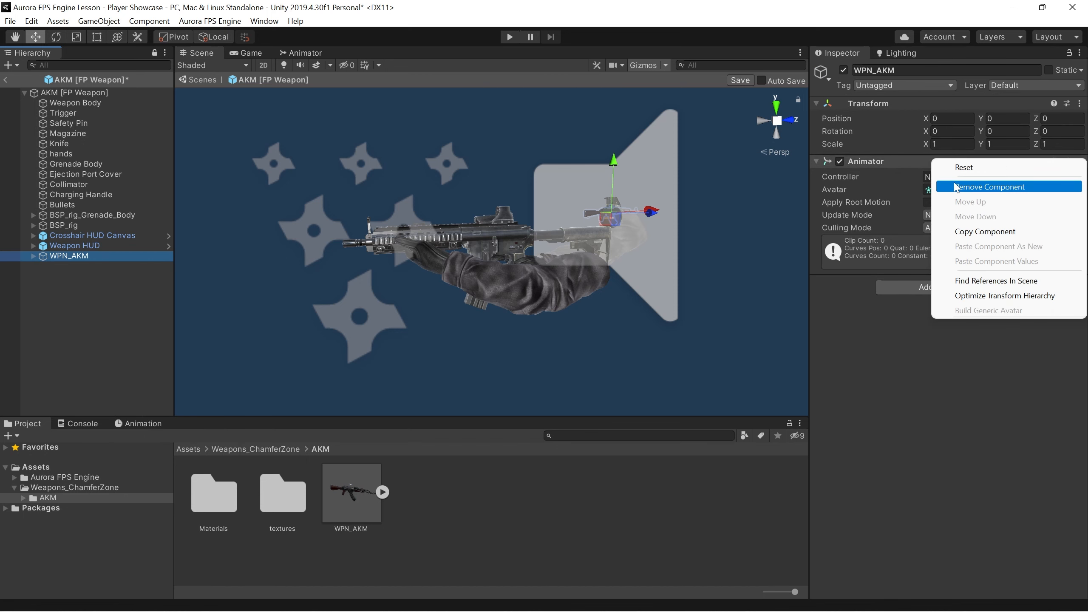
{"action": "left_click", "coordinate": [954, 181]}
Set the WPN_AKM object's scale to 4.5 on the X, Y and Z axes
{"action": "left_click", "coordinate": [951, 145]}
{"action": "type", "text": "4.5"}
{"action": "key", "text": "Tab"}
{"action": "type", "text": "4.5"}
{"action": "key", "text": "Tab"}
{"action": "type", "text": "4.5"}
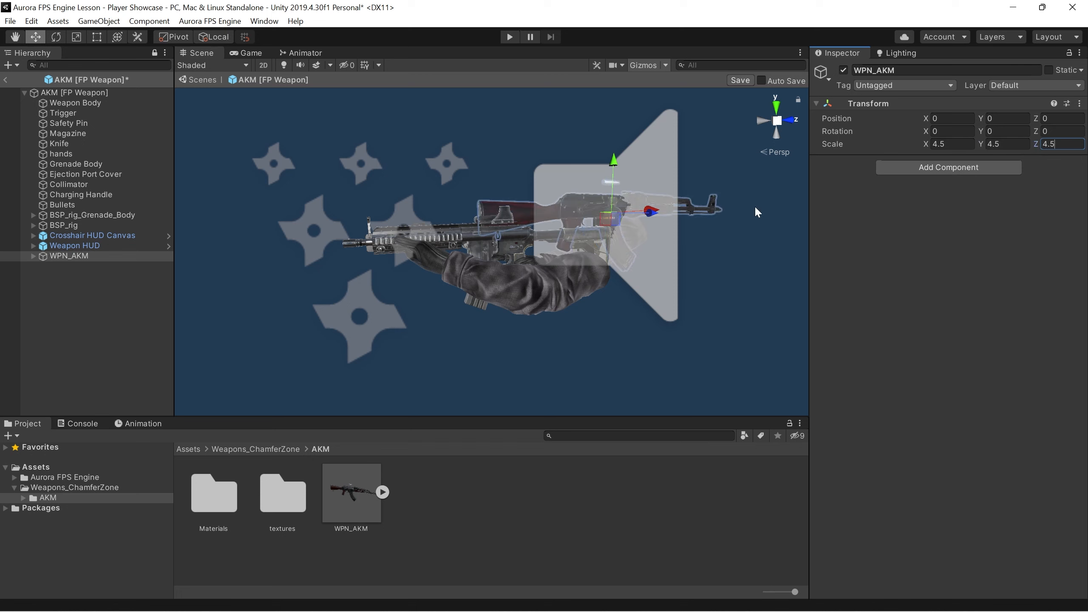
Rotate WPN_AKM 180 degrees about the Y axis so its barrel faces the same way as the M4A1
{"action": "left_click", "coordinate": [86, 256]}
{"action": "key", "text": "e"}
{"action": "left_click_drag", "start_coordinate": [633, 214], "coordinate": [286, 223], "text": "ctrl"}
Move WPN_AKM over the M4A1 in the hands, to about Y -0.415 and Z -1.906
{"action": "key", "text": "w"}
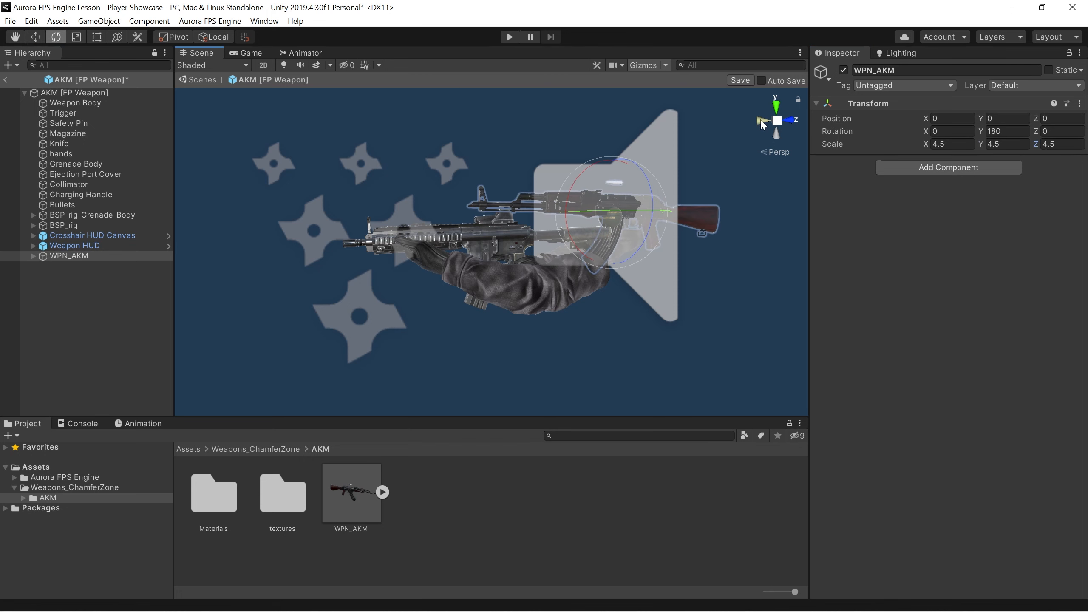
{"action": "left_click", "coordinate": [776, 120]}
{"action": "left_click_drag", "start_coordinate": [625, 200], "coordinate": [464, 215]}
{"action": "scroll", "coordinate": [465, 192], "scroll_direction": "up", "scroll_amount": 4}
{"action": "scroll", "coordinate": [465, 193], "scroll_direction": "down", "scroll_amount": 8}
{"action": "middle_click_drag", "start_coordinate": [561, 226], "coordinate": [593, 242]}
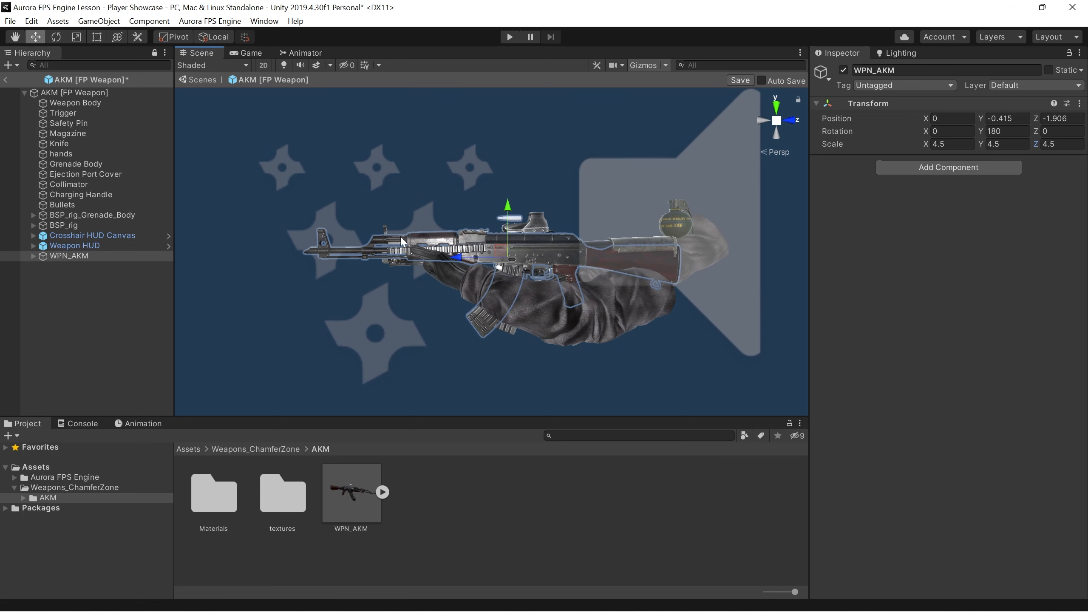
Delete the M4A1's Weapon Body, Trigger, Magazine, Ejection Port Cover, Collimator, Charging Handle and Bullets objects from the prefab
{"action": "left_click", "coordinate": [92, 106]}
{"action": "left_click", "coordinate": [91, 113], "text": "ctrl"}
{"action": "left_click", "coordinate": [92, 134], "text": "ctrl"}
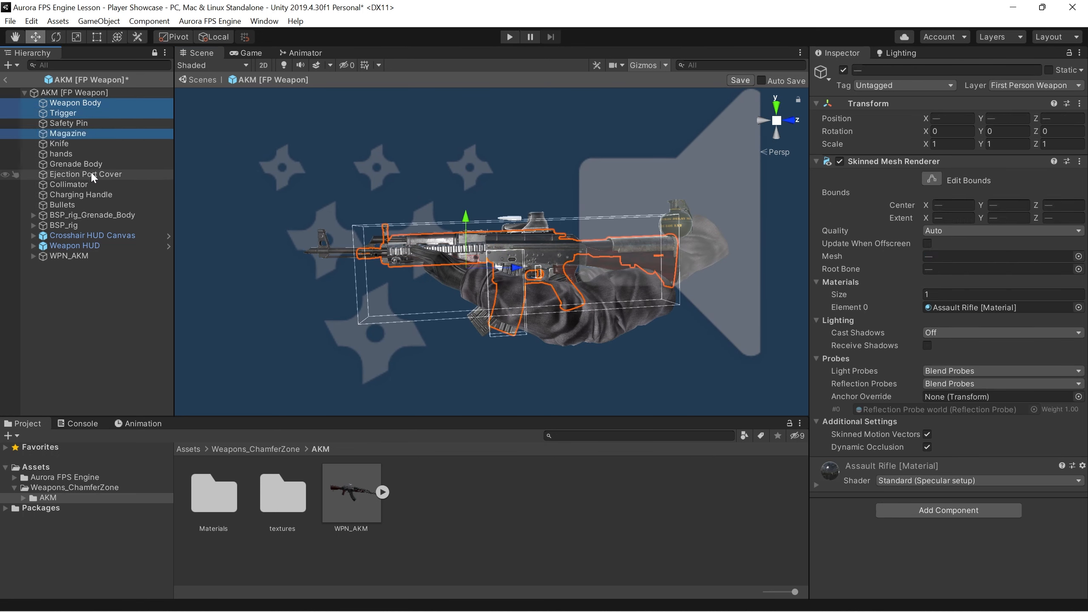
{"action": "left_click", "coordinate": [94, 174], "text": "ctrl"}
{"action": "left_click", "coordinate": [94, 185], "text": "ctrl"}
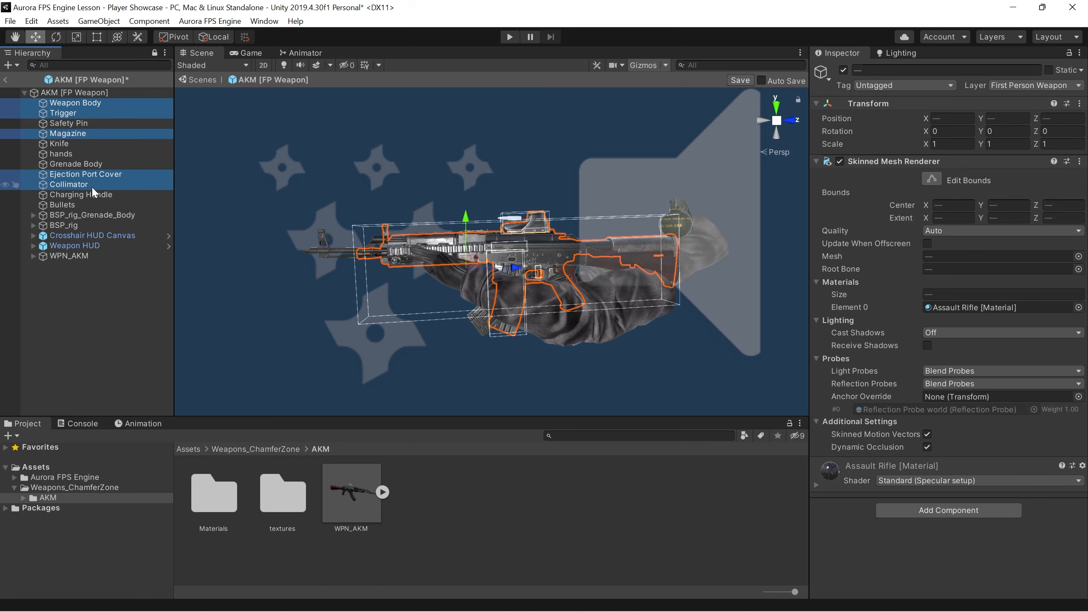
{"action": "left_click", "coordinate": [93, 196], "text": "ctrl"}
{"action": "left_click", "coordinate": [96, 205], "text": "ctrl"}
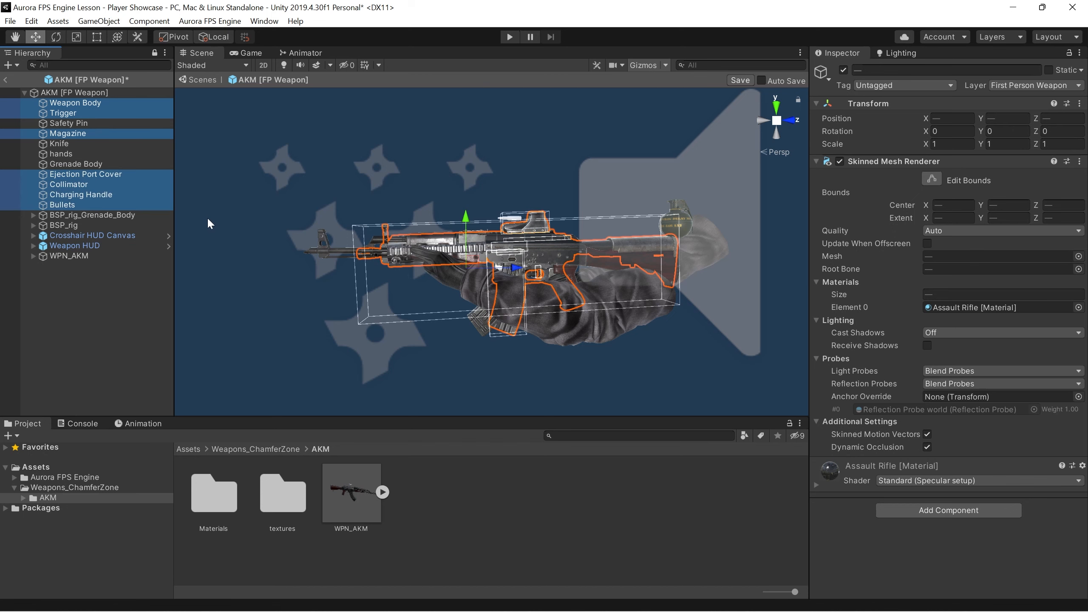
{"action": "key", "text": "Delete"}
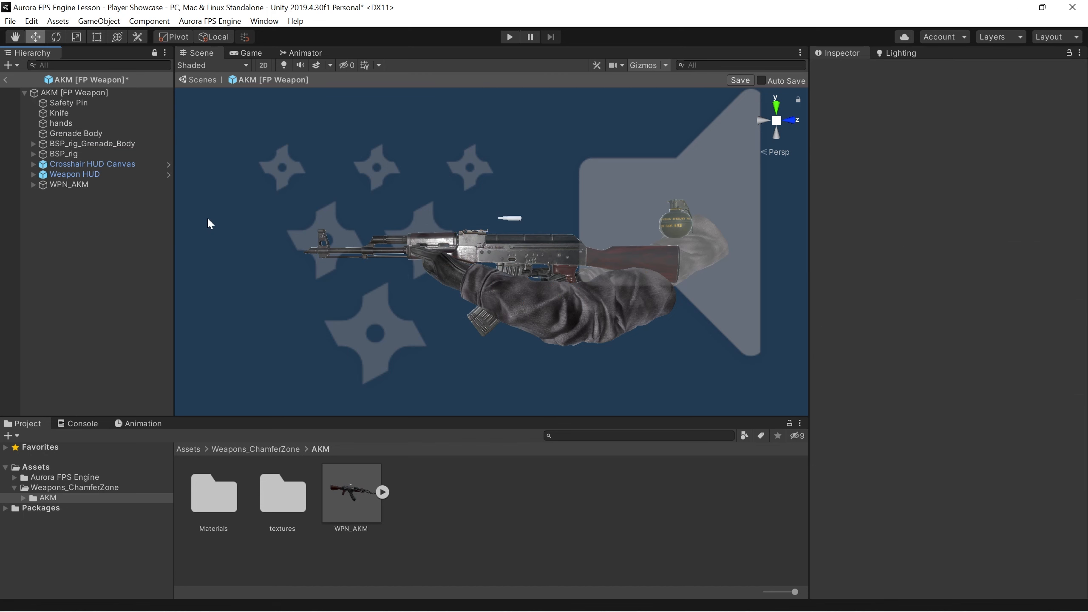
Delete the cal_7_62x39 cartridge object from the WPN_AKM model
{"action": "left_click", "coordinate": [32, 184]}
{"action": "left_click", "coordinate": [79, 194]}
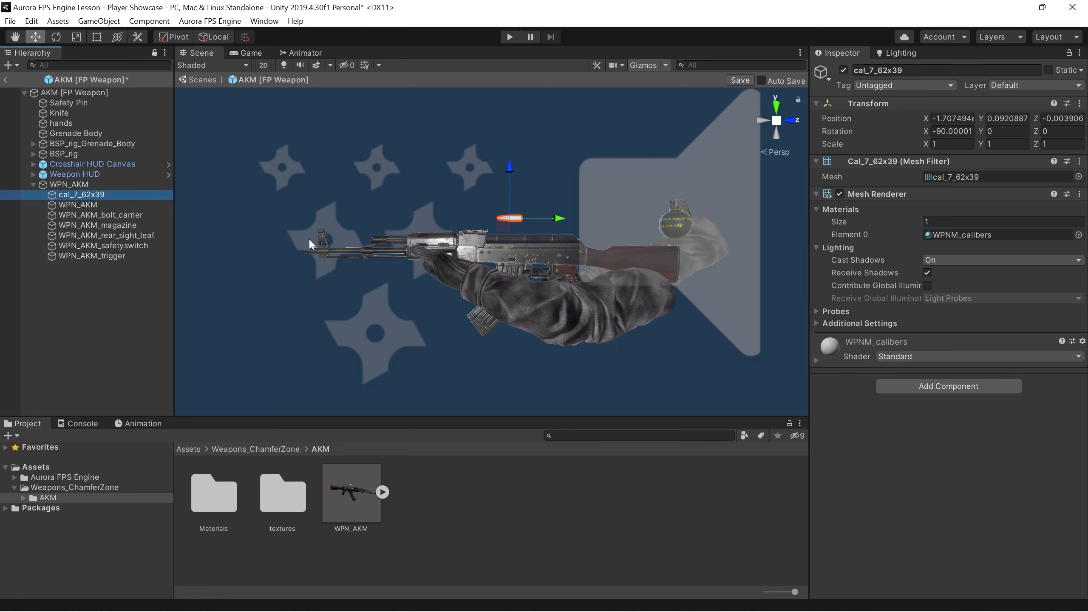
{"action": "key", "text": "Delete"}
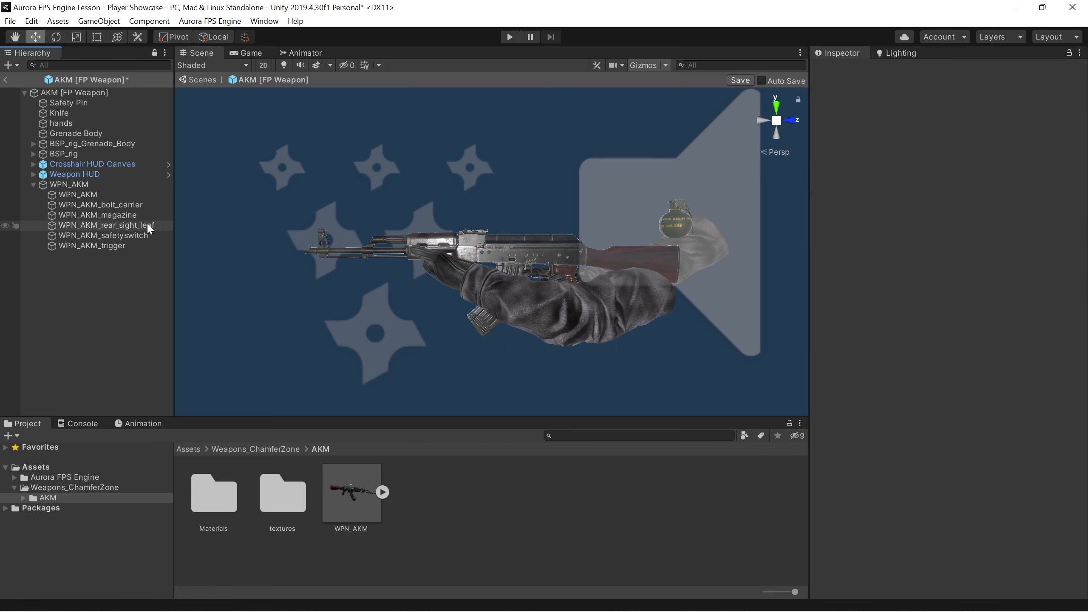
{"action": "left_click", "coordinate": [33, 185]}
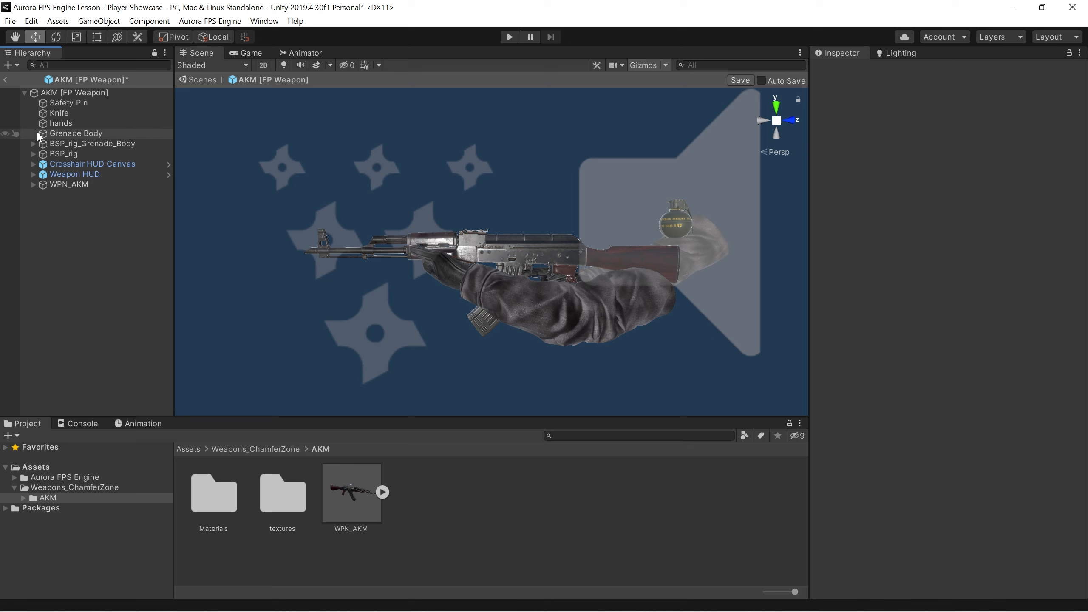
Make WPN_AKM a child of the BSP_rig_Gun bone inside BSP_rig
{"action": "left_click", "coordinate": [33, 154]}
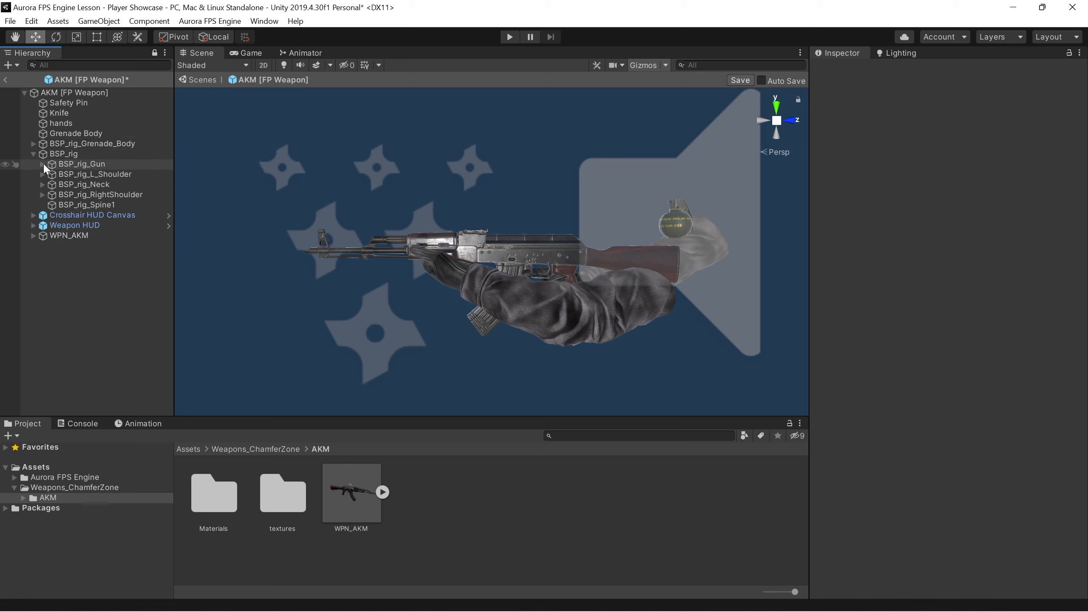
{"action": "left_click", "coordinate": [42, 164]}
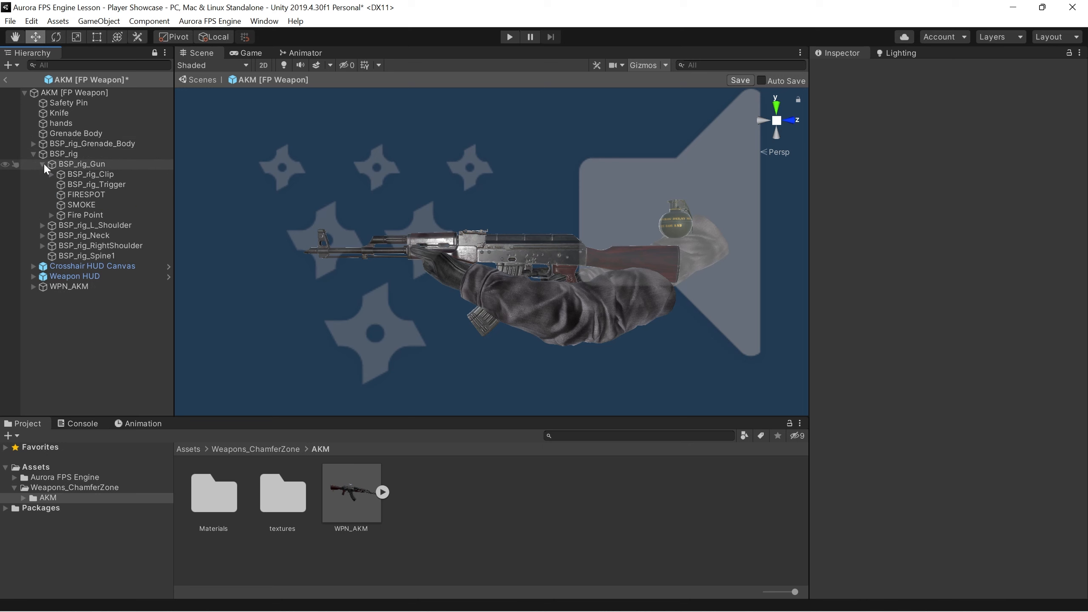
{"action": "left_click", "coordinate": [37, 287]}
{"action": "left_click", "coordinate": [33, 287]}
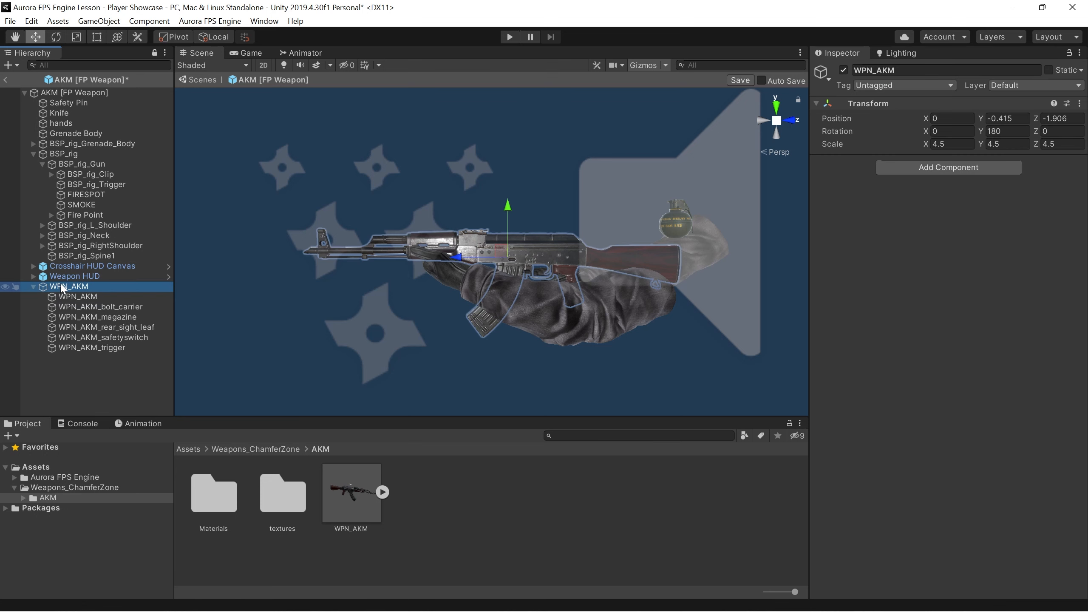
{"action": "left_click_drag", "start_coordinate": [62, 286], "coordinate": [87, 169]}
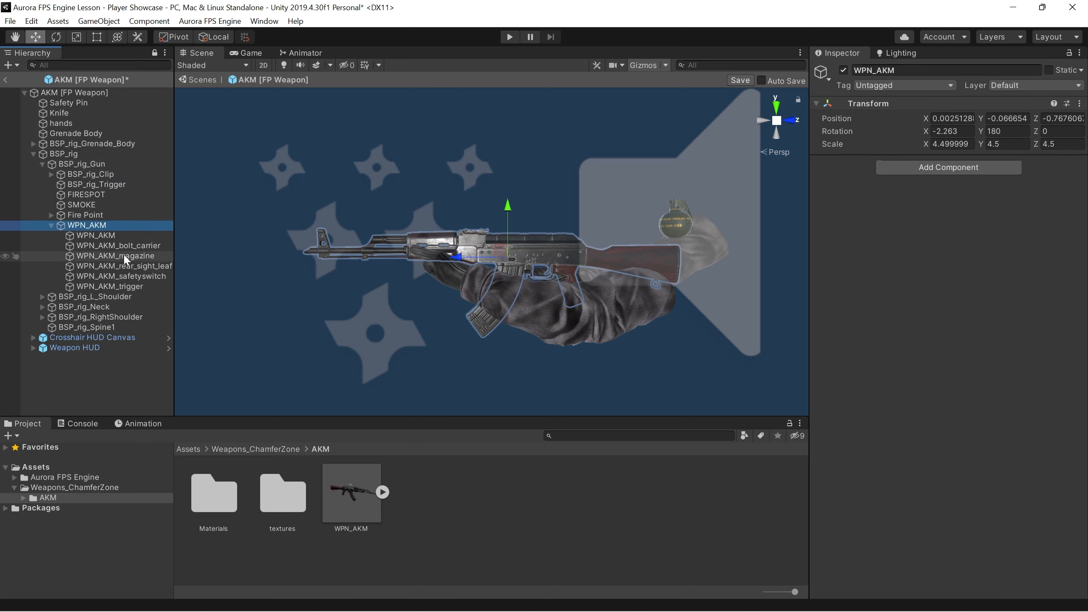
Parent WPN_AKM_magazine to the BSP_rig_Clip bone and WPN_AKM_trigger to the BSP_rig_Trigger bone
{"action": "left_click", "coordinate": [115, 256]}
{"action": "left_click_drag", "start_coordinate": [118, 260], "coordinate": [91, 175]}
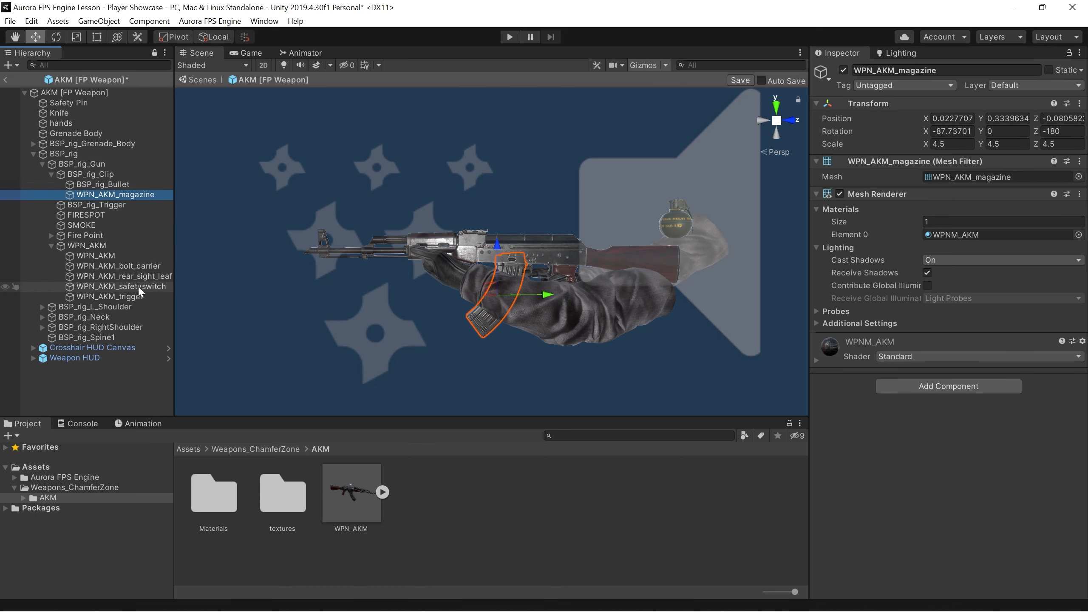
{"action": "left_click_drag", "start_coordinate": [122, 297], "coordinate": [124, 208]}
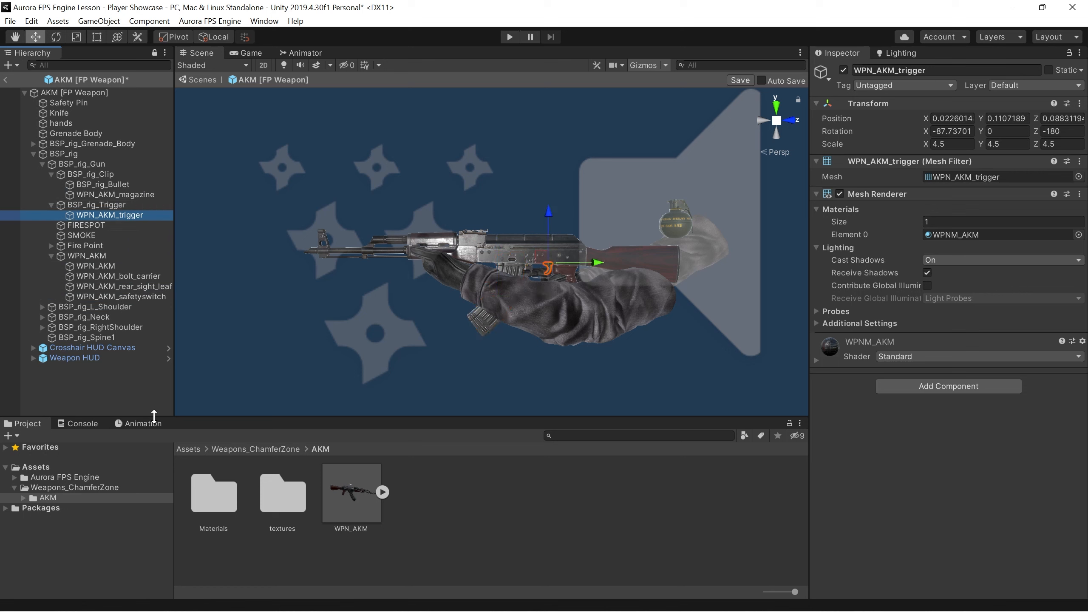
Load the Assault Rifle Reload clip for the AKM prefab and scrub through its opening frames
{"action": "left_click", "coordinate": [144, 424]}
{"action": "left_click", "coordinate": [104, 451]}
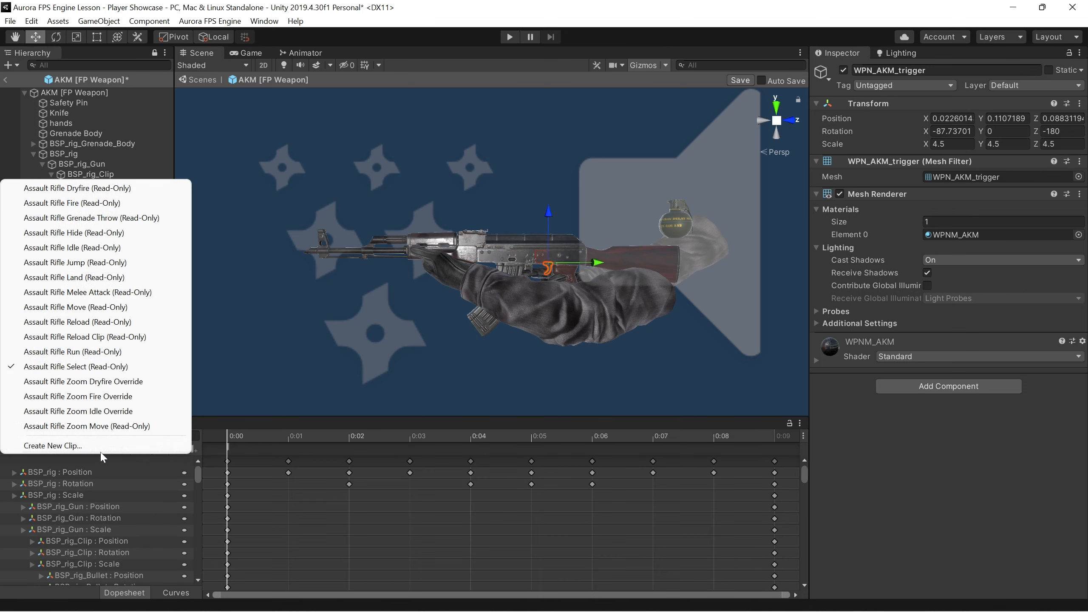
{"action": "left_click", "coordinate": [125, 322]}
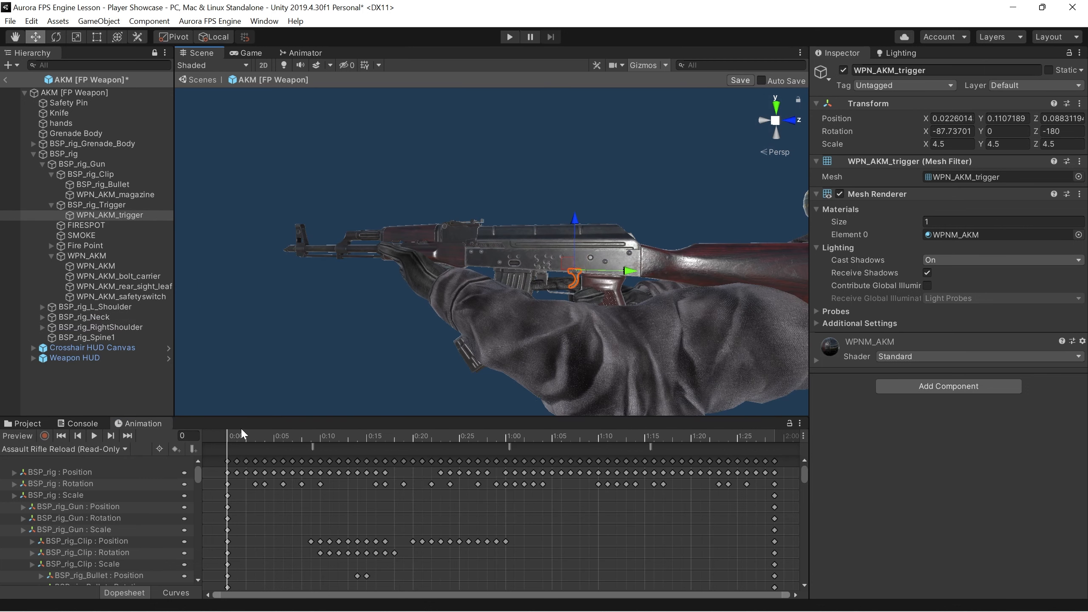
{"action": "left_click_drag", "start_coordinate": [241, 433], "coordinate": [282, 433]}
Select WPN_AKM, its magazine and its trigger, and examine their fit in the hands from several angles during the reload preview
{"action": "left_click", "coordinate": [115, 196], "text": "ctrl"}
{"action": "left_click", "coordinate": [93, 256], "text": "ctrl"}
{"action": "left_click_drag", "start_coordinate": [457, 253], "coordinate": [537, 270], "text": "alt"}
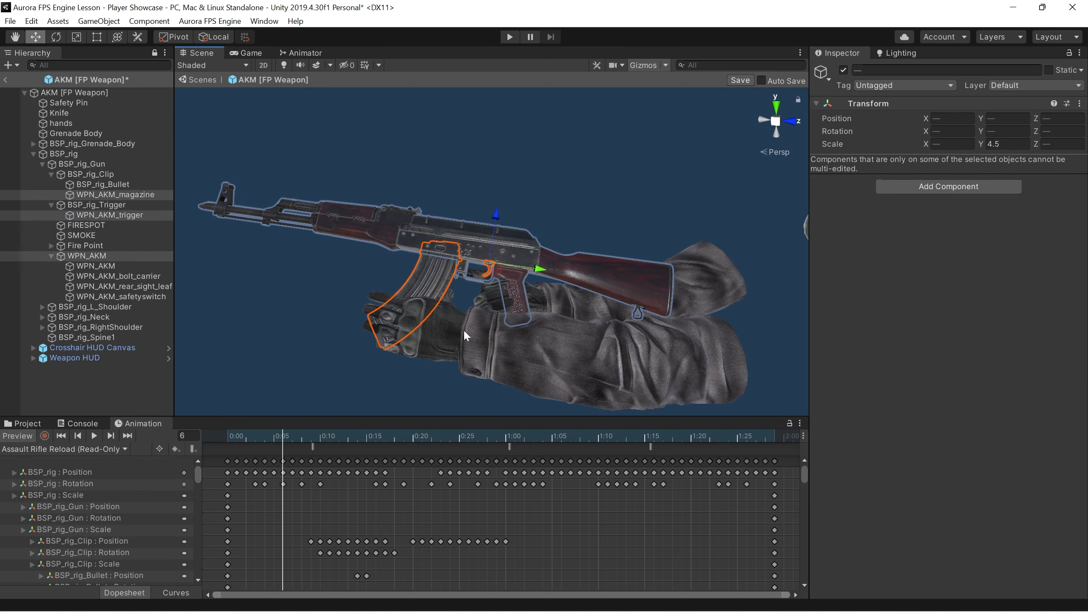
{"action": "left_click_drag", "start_coordinate": [467, 336], "coordinate": [536, 266], "text": "alt"}
{"action": "left_click_drag", "start_coordinate": [287, 434], "coordinate": [220, 432]}
{"action": "left_click_drag", "start_coordinate": [491, 268], "coordinate": [146, 266], "text": "alt"}
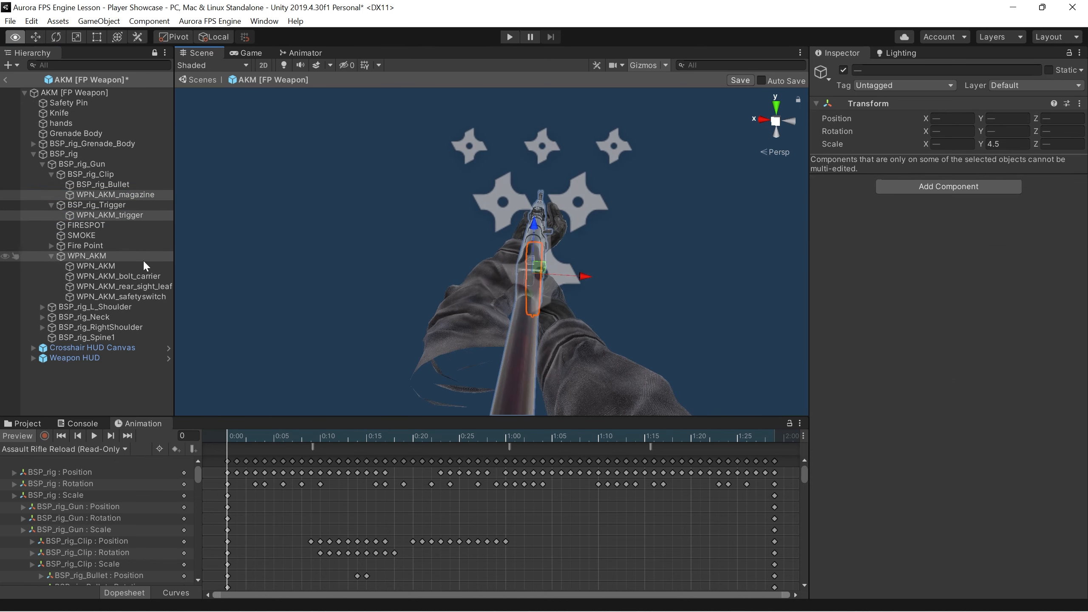
{"action": "left_click_drag", "start_coordinate": [484, 268], "coordinate": [655, 276], "text": "alt"}
{"action": "left_click_drag", "start_coordinate": [260, 433], "coordinate": [231, 426]}
{"action": "left_click", "coordinate": [17, 436]}
{"action": "left_click_drag", "start_coordinate": [527, 276], "coordinate": [632, 284], "text": "alt"}
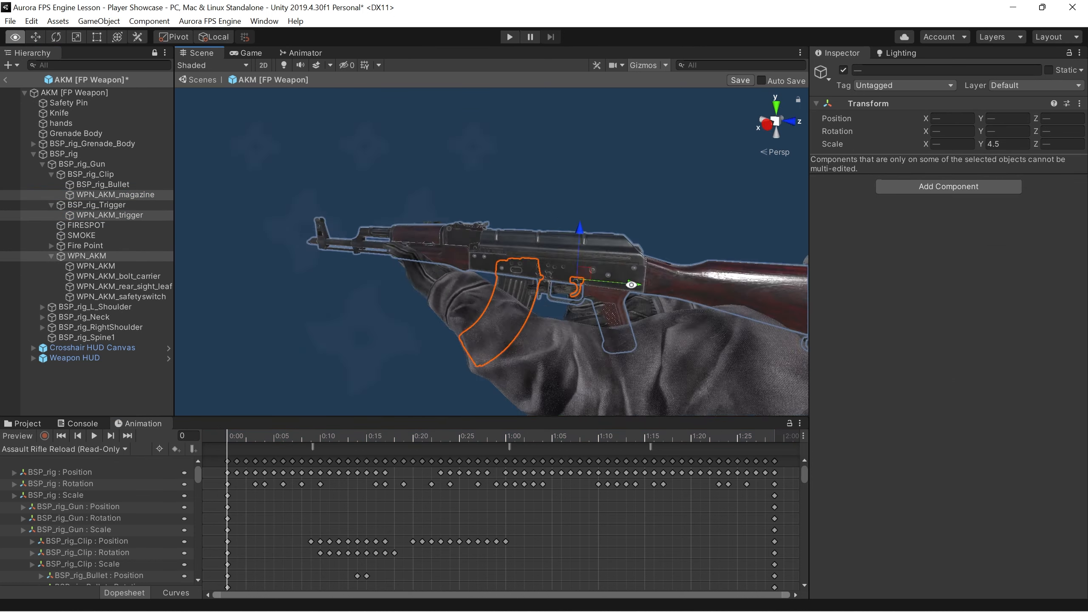
{"action": "scroll", "coordinate": [578, 266], "scroll_direction": "down", "scroll_amount": 3, "text": "alt"}
{"action": "left_click_drag", "start_coordinate": [550, 274], "coordinate": [623, 264], "text": "alt"}
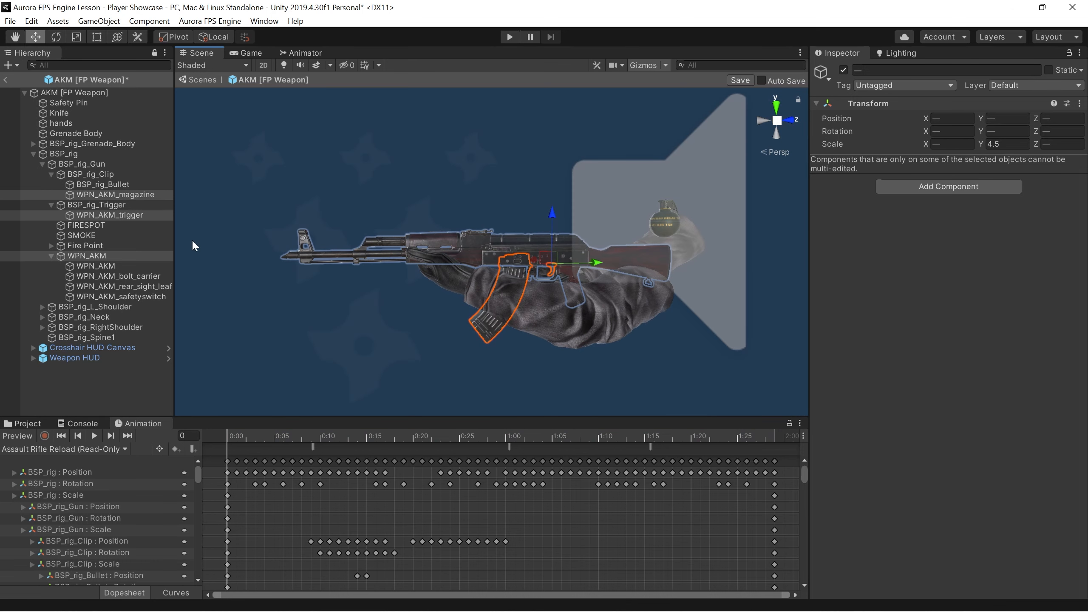
Apply the First Person Weapon layer to the AKM [FP Weapon] root and all its child objects
{"action": "left_click", "coordinate": [33, 153]}
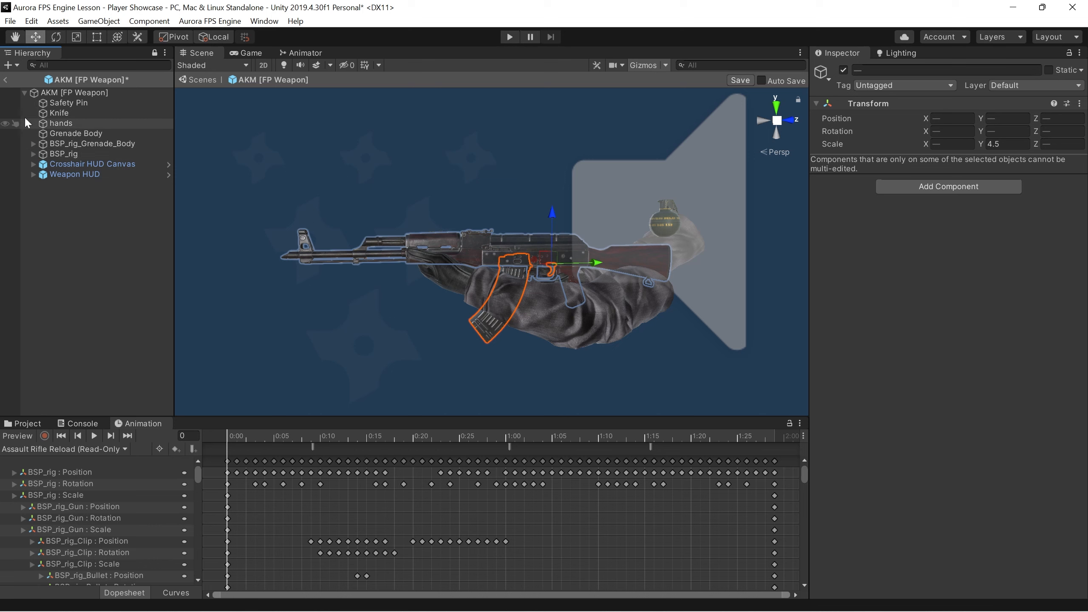
{"action": "left_click", "coordinate": [24, 93]}
{"action": "left_click", "coordinate": [70, 92]}
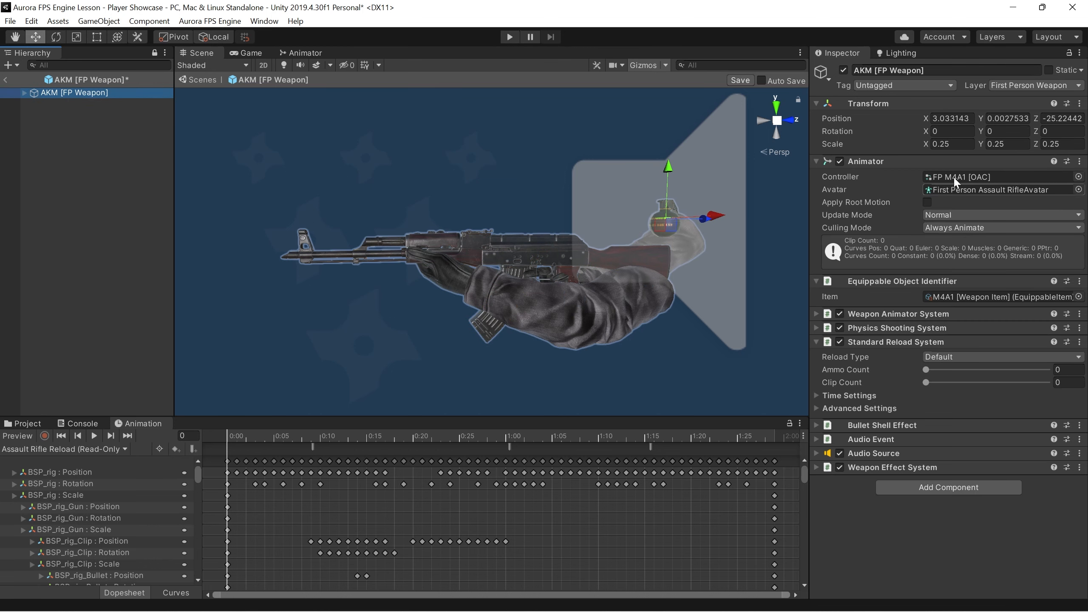
{"action": "left_click", "coordinate": [1035, 85]}
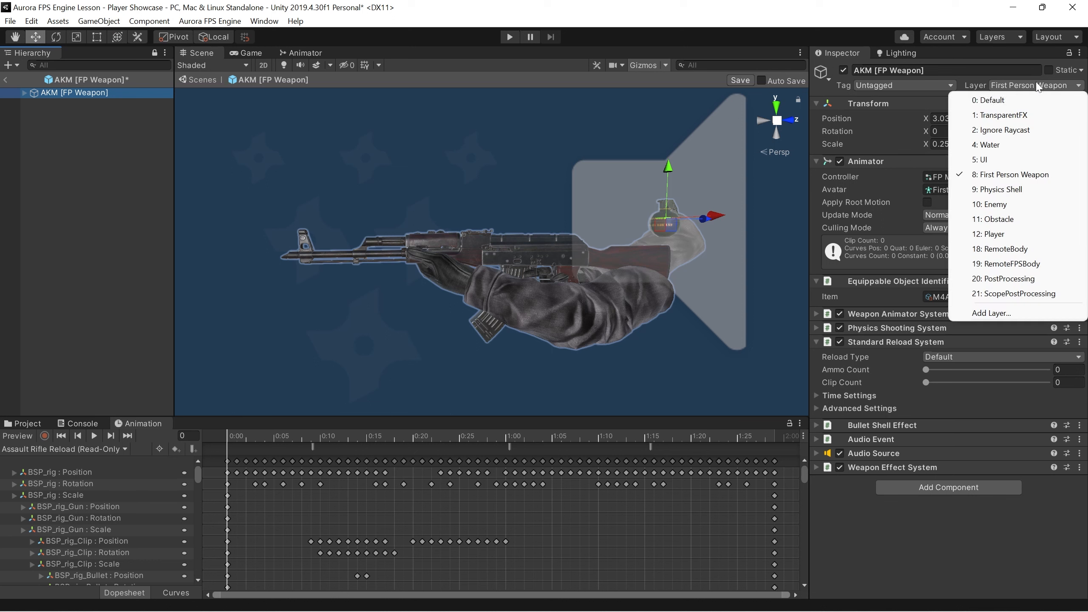
{"action": "left_click", "coordinate": [1013, 175]}
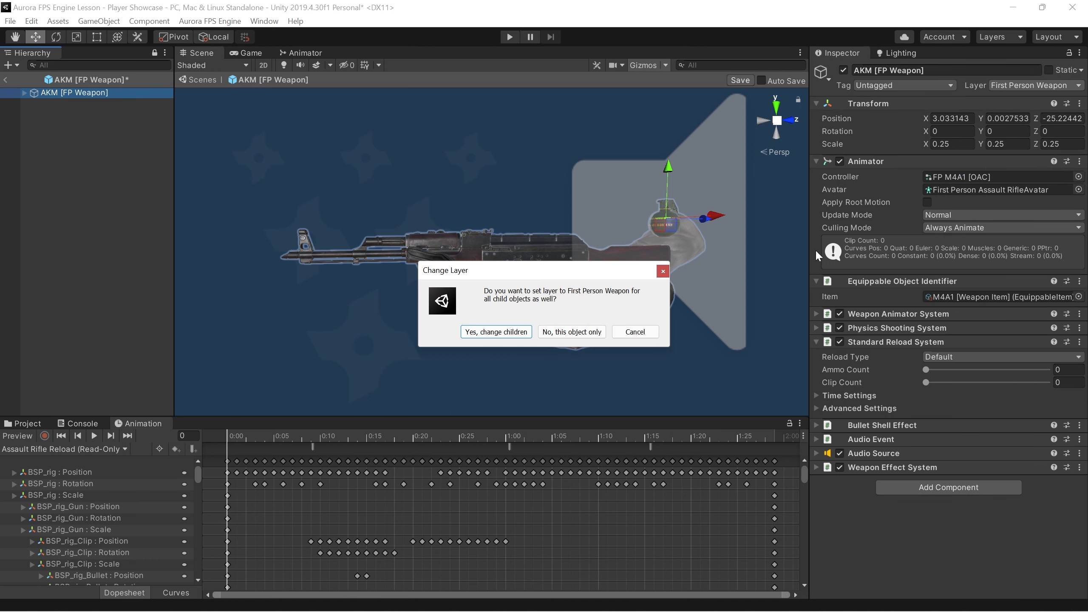
{"action": "left_click", "coordinate": [492, 336]}
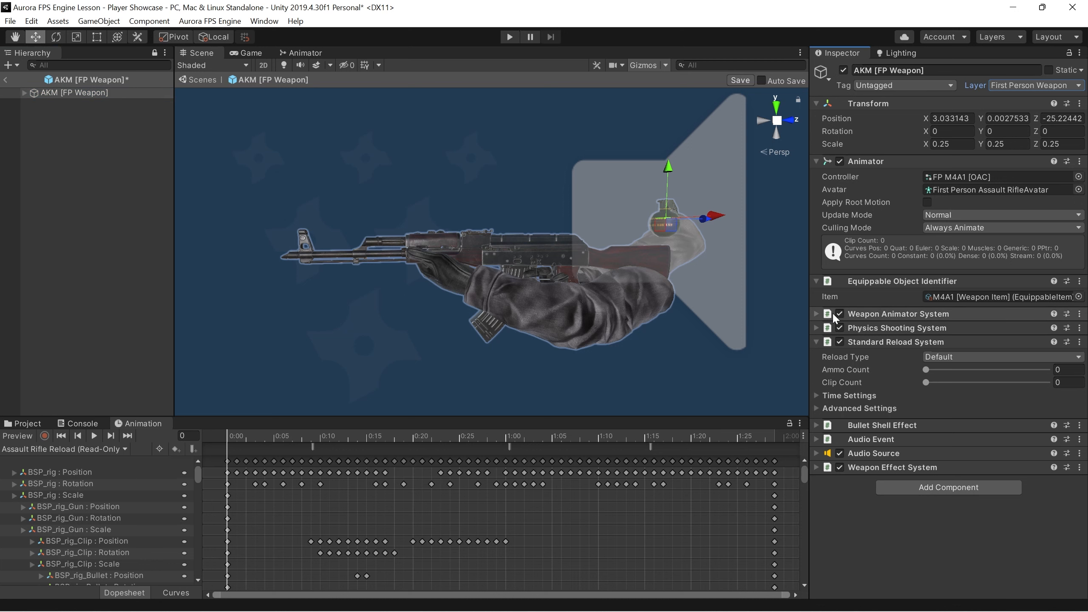
Assign AKM [Weapon Item] as the item of the root's Equippable Object Identifier
{"action": "left_click", "coordinate": [1078, 296]}
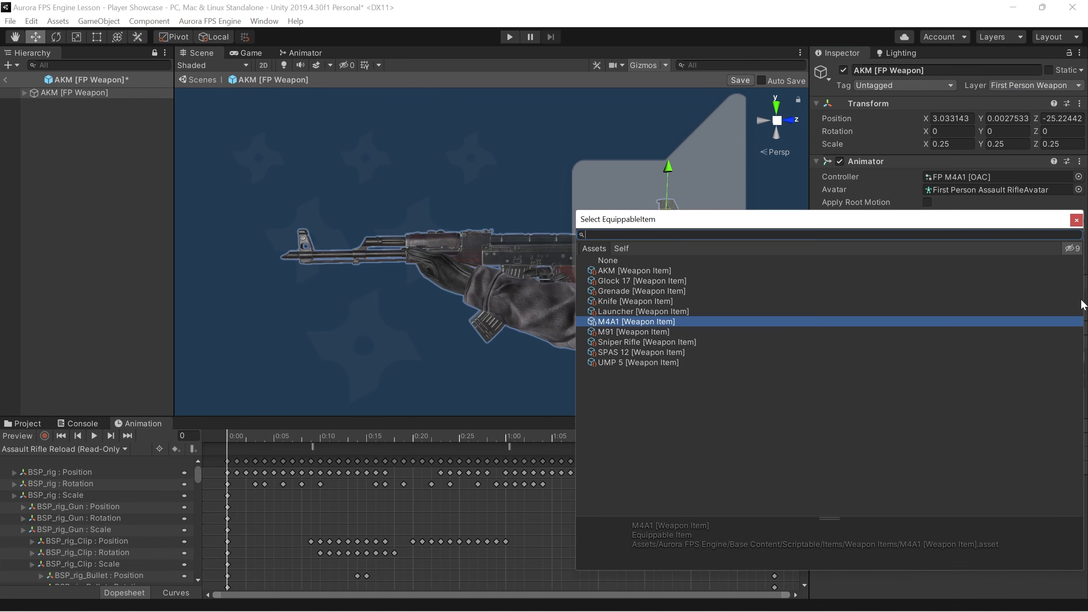
{"action": "left_click", "coordinate": [620, 271]}
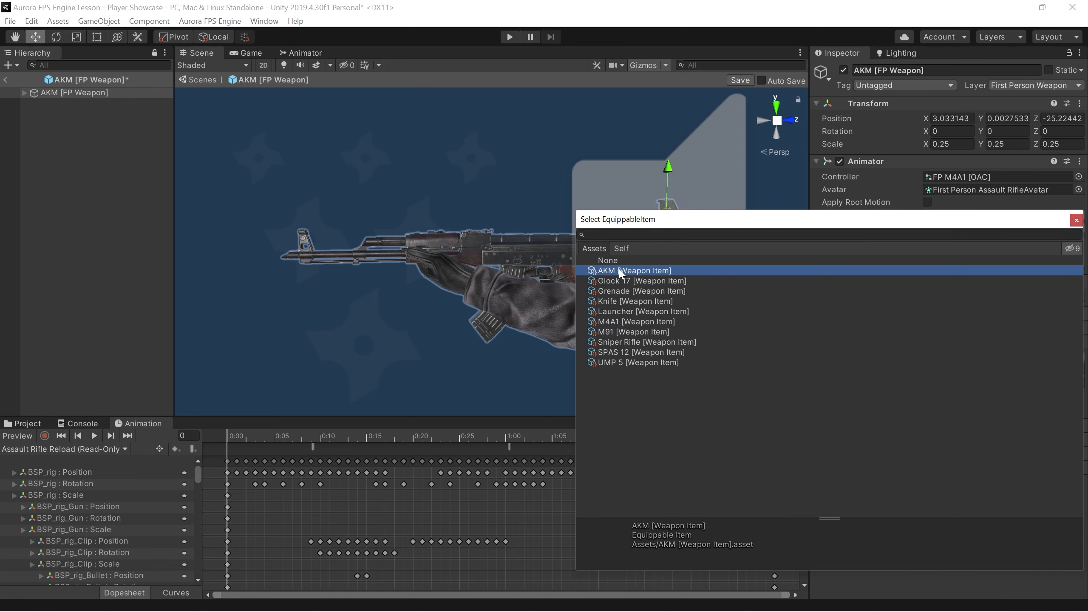
{"action": "double_click", "coordinate": [620, 271]}
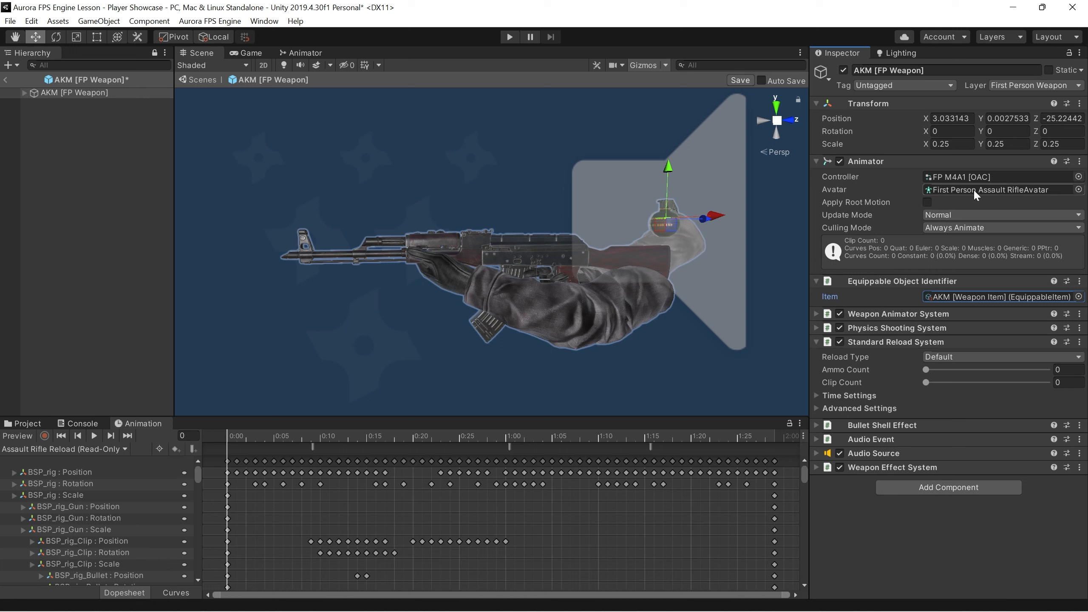
Examine the clip overrides in the Animator's FP M4A1 [OAC] controller and return to the AKM root
{"action": "double_click", "coordinate": [973, 176]}
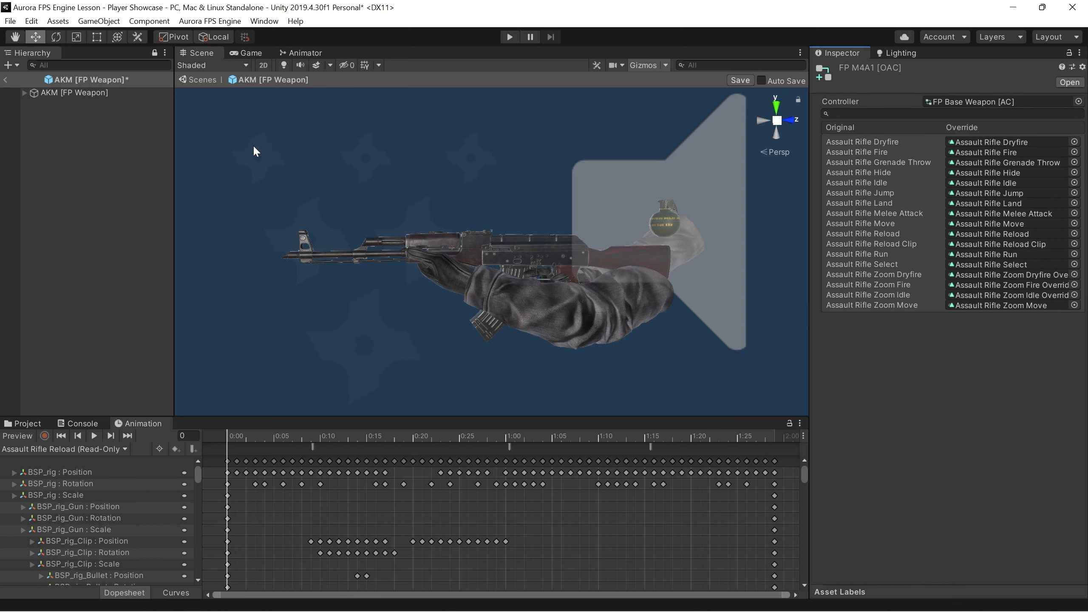
{"action": "left_click", "coordinate": [108, 96]}
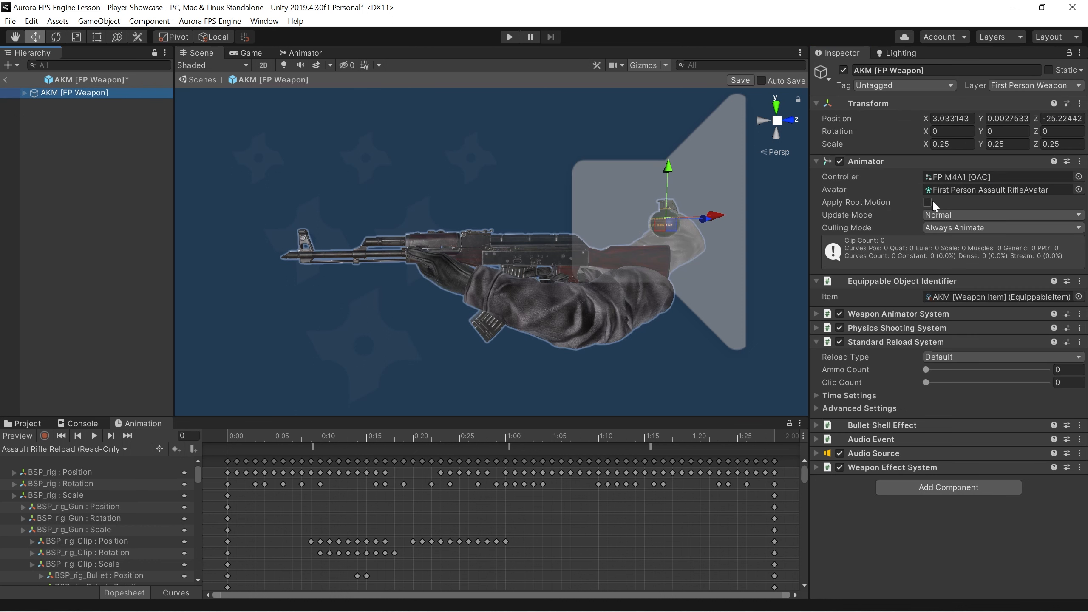
{"action": "left_click", "coordinate": [883, 161]}
{"action": "left_click", "coordinate": [881, 175]}
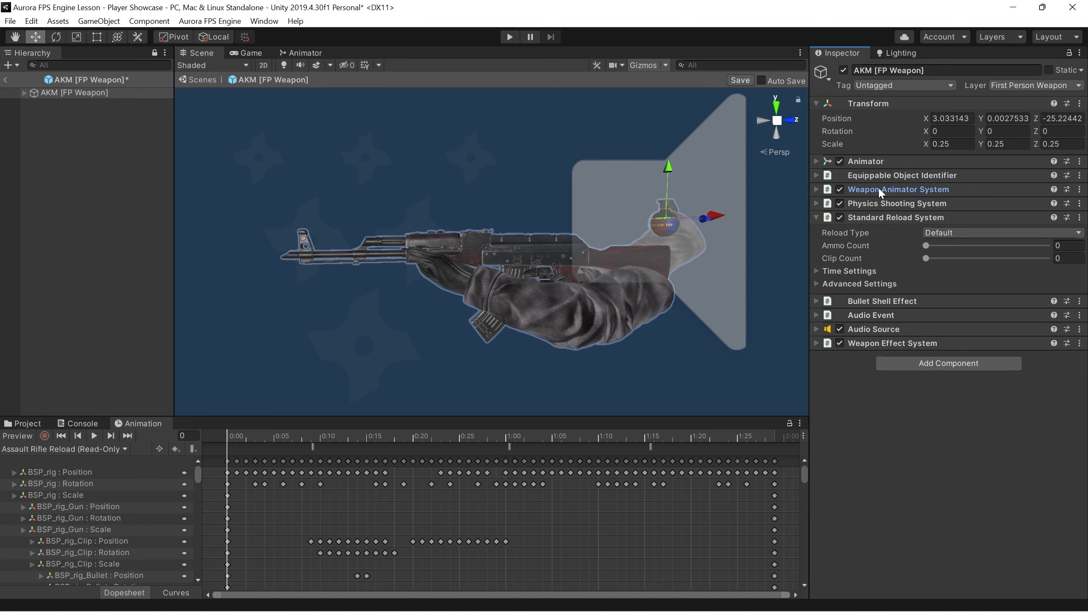
Review the Weapon Animator System's animator states and the Physics Shooting System's settings on the AKM root
{"action": "left_click", "coordinate": [877, 187]}
{"action": "left_click", "coordinate": [864, 205]}
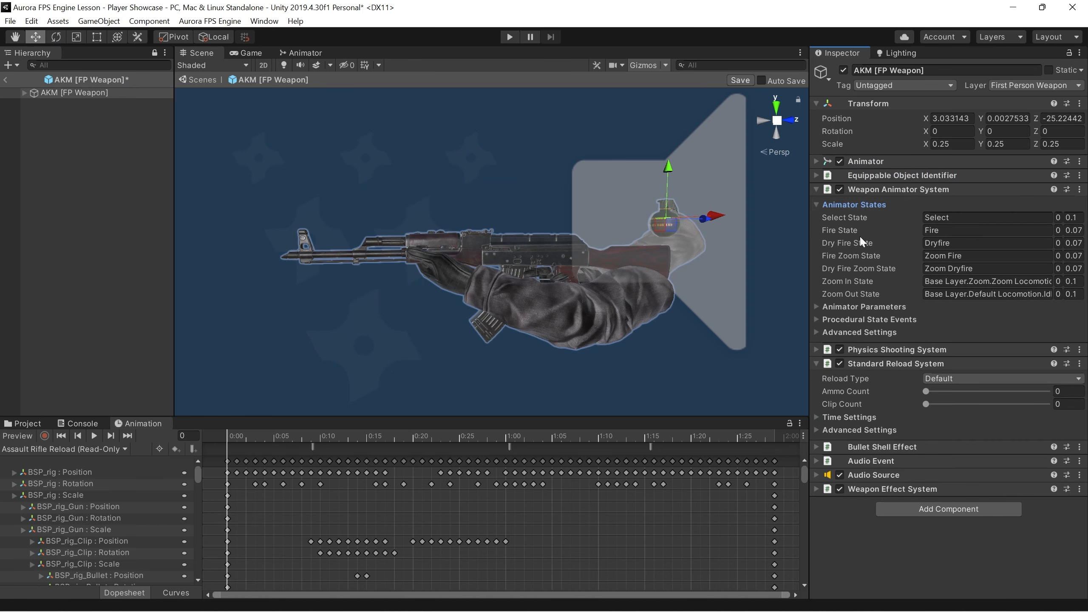
{"action": "left_click", "coordinate": [856, 204]}
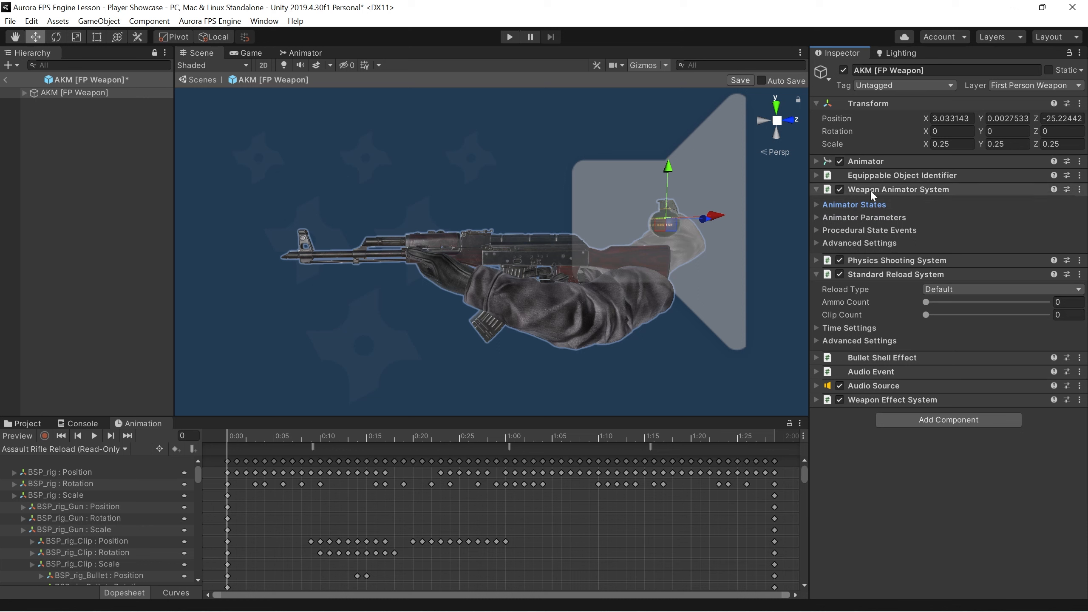
{"action": "left_click", "coordinate": [870, 190]}
{"action": "left_click", "coordinate": [870, 204]}
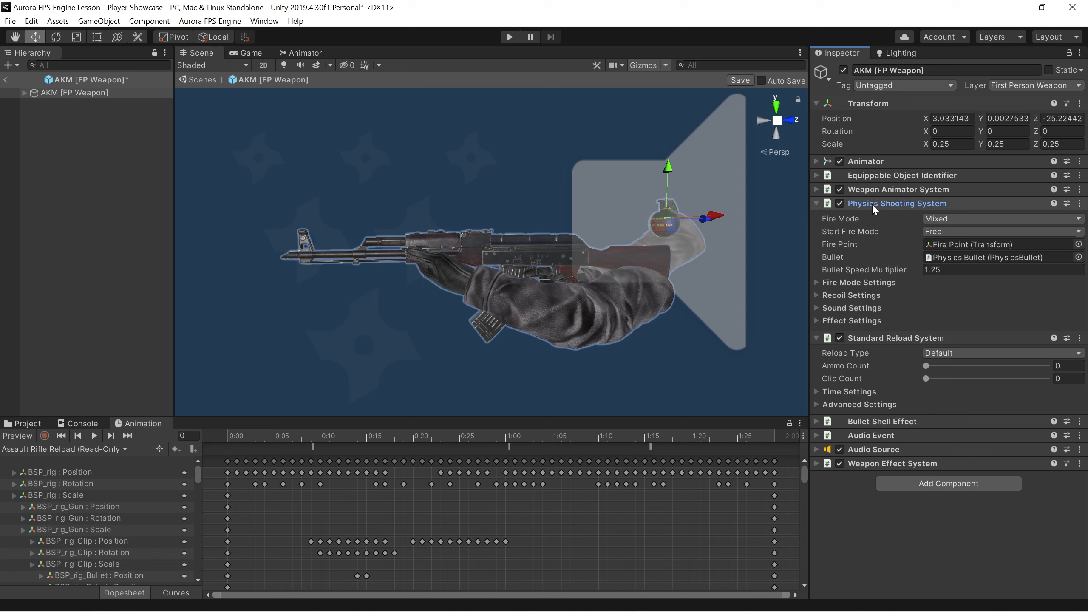
{"action": "left_click", "coordinate": [872, 204]}
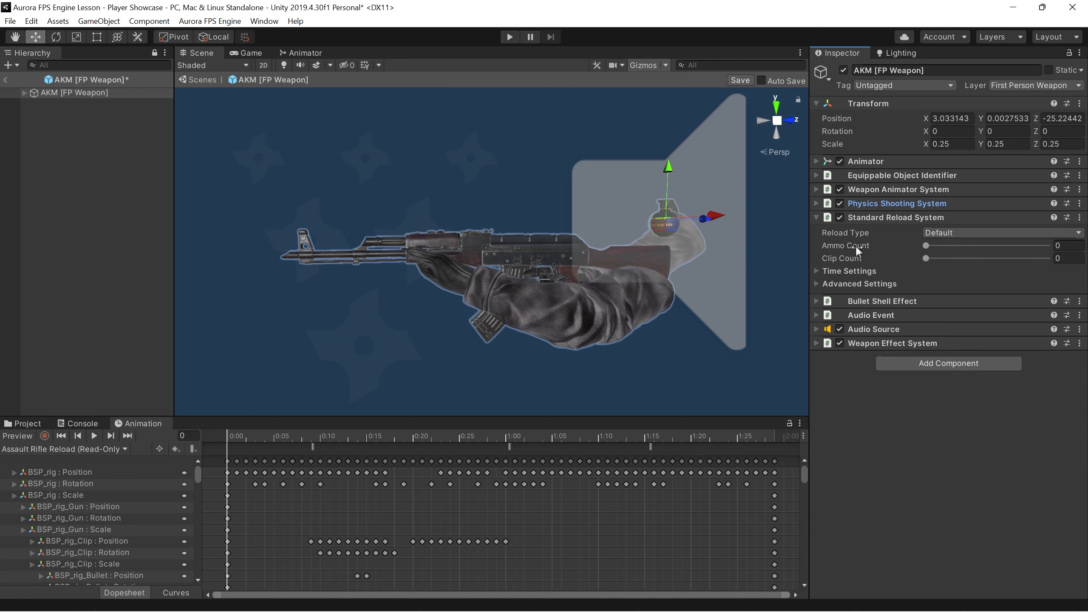
Review the Standard Reload System's ammo counts, advanced settings and time settings
{"action": "mouse_move", "coordinate": [910, 245]}
{"action": "left_mouse_down"}
{"action": "mouse_move", "coordinate": [931, 245]}
{"action": "mouse_move", "coordinate": [894, 249]}
{"action": "left_mouse_up"}
{"action": "left_click", "coordinate": [849, 285]}
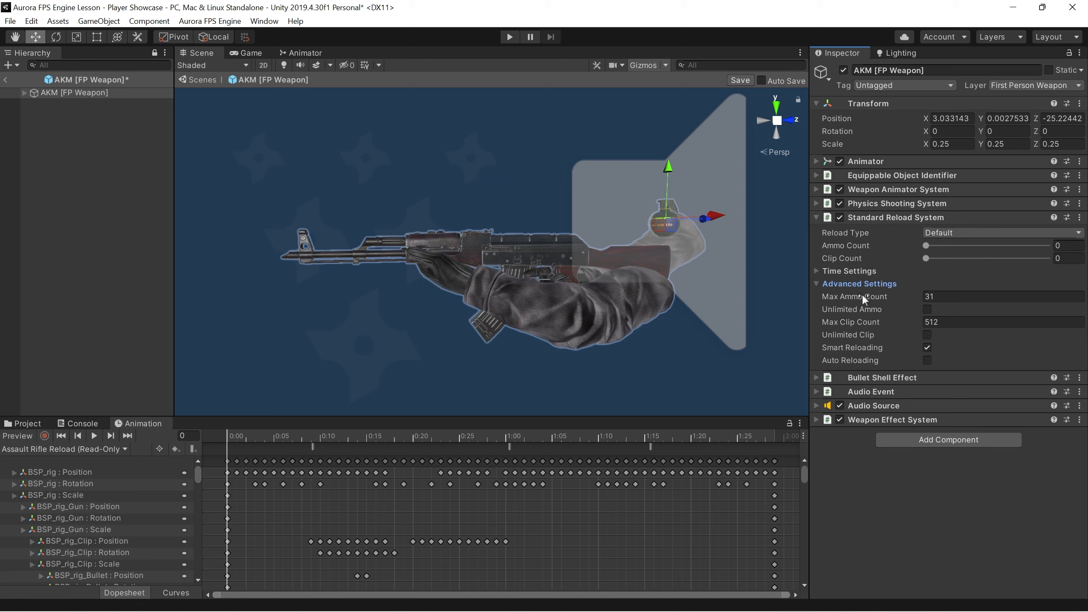
{"action": "left_click", "coordinate": [854, 284]}
{"action": "left_click", "coordinate": [860, 270]}
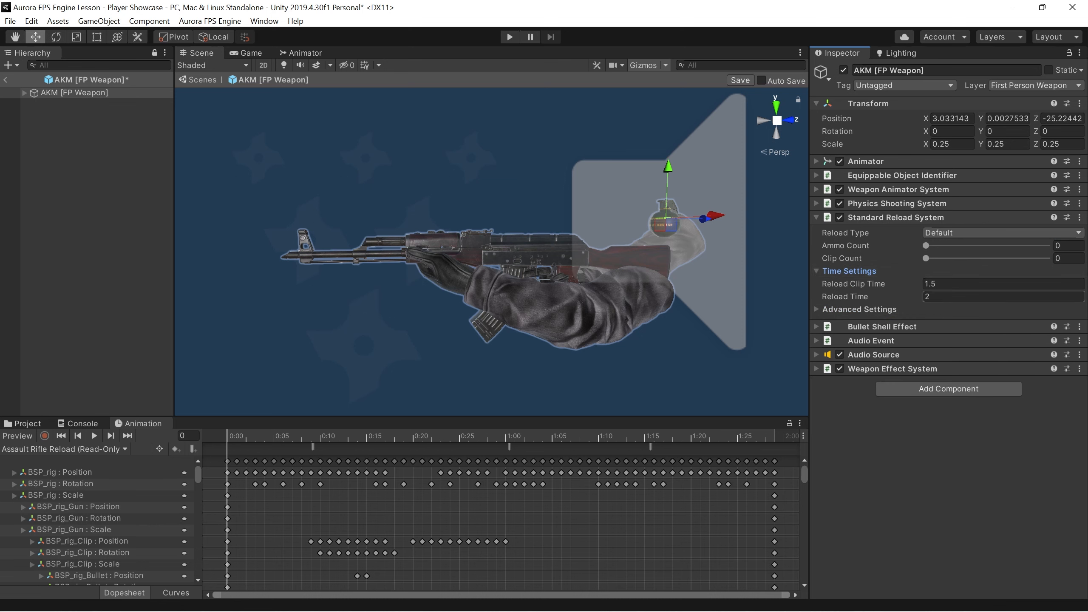
{"action": "left_click", "coordinate": [853, 269]}
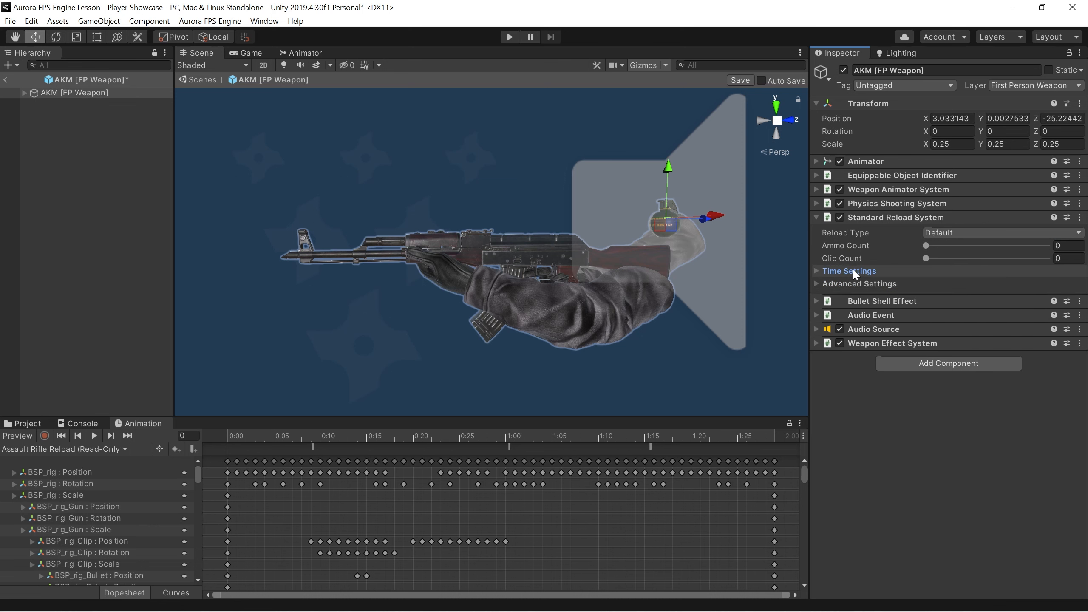
{"action": "left_click", "coordinate": [894, 218]}
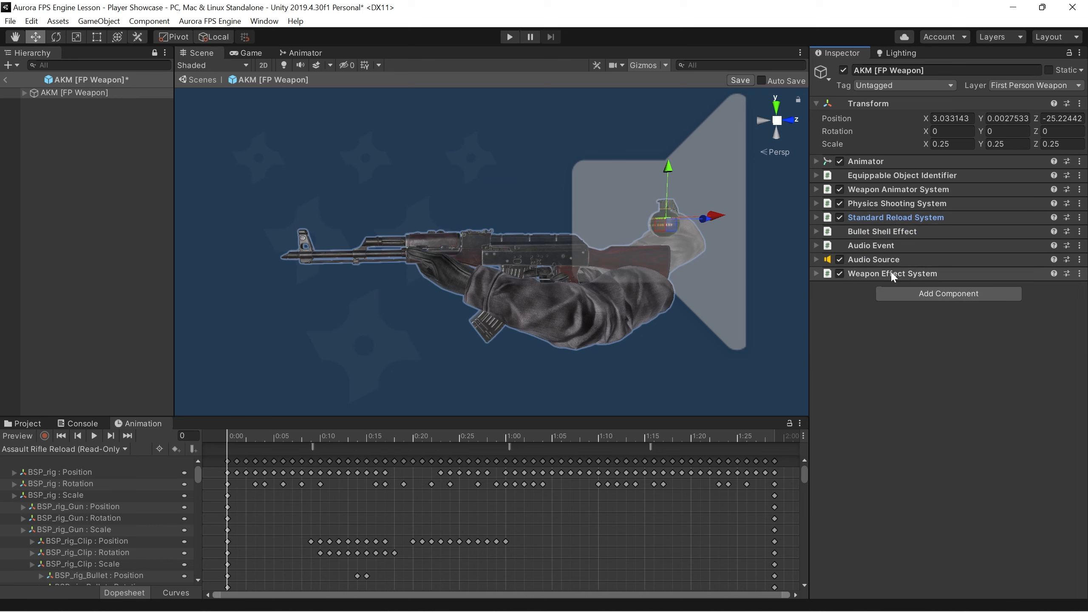
Move the Weapon Effect System component directly below the Weapon Animator System and review its effects list
{"action": "left_click_drag", "start_coordinate": [889, 274], "coordinate": [892, 196]}
{"action": "left_click", "coordinate": [892, 201]}
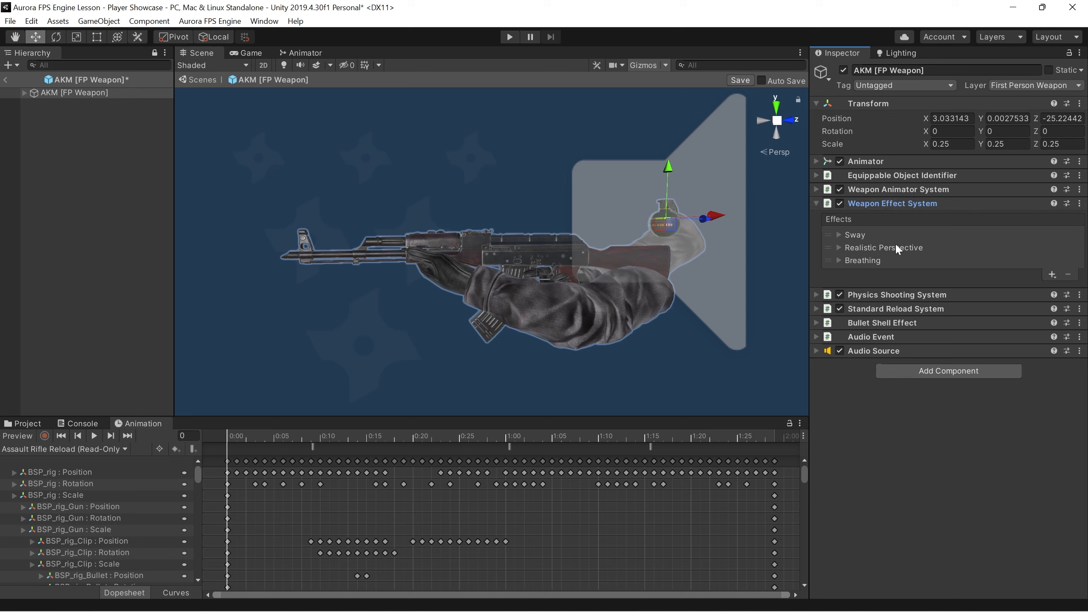
{"action": "left_click", "coordinate": [891, 204]}
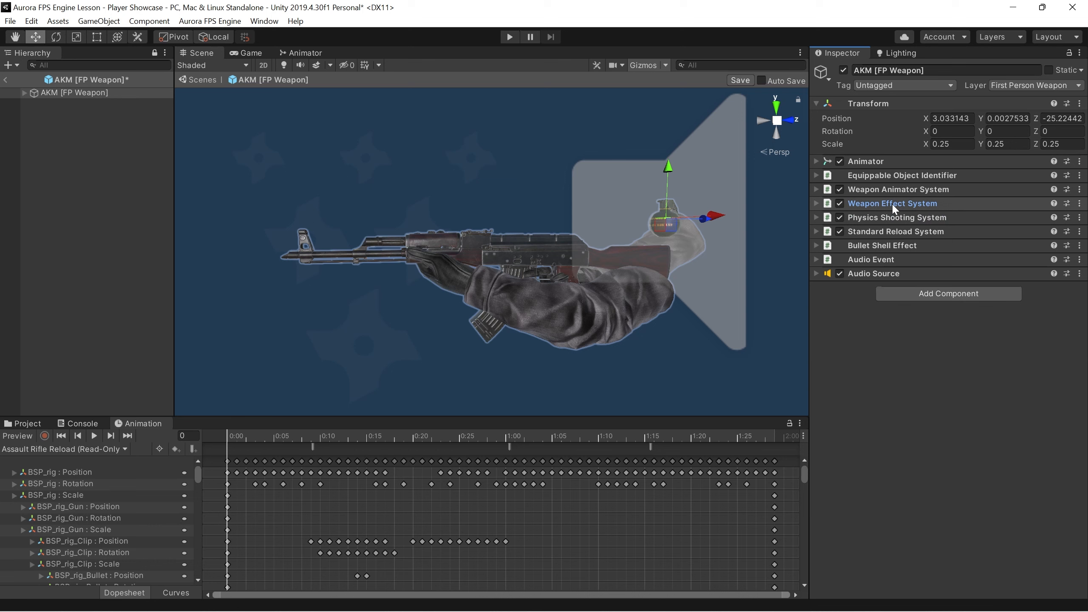
Save and exit the AKM prefab, and delete the AKM [FP Weapon] instance from the Player Showcase scene
{"action": "left_click", "coordinate": [740, 80]}
{"action": "left_click", "coordinate": [5, 83]}
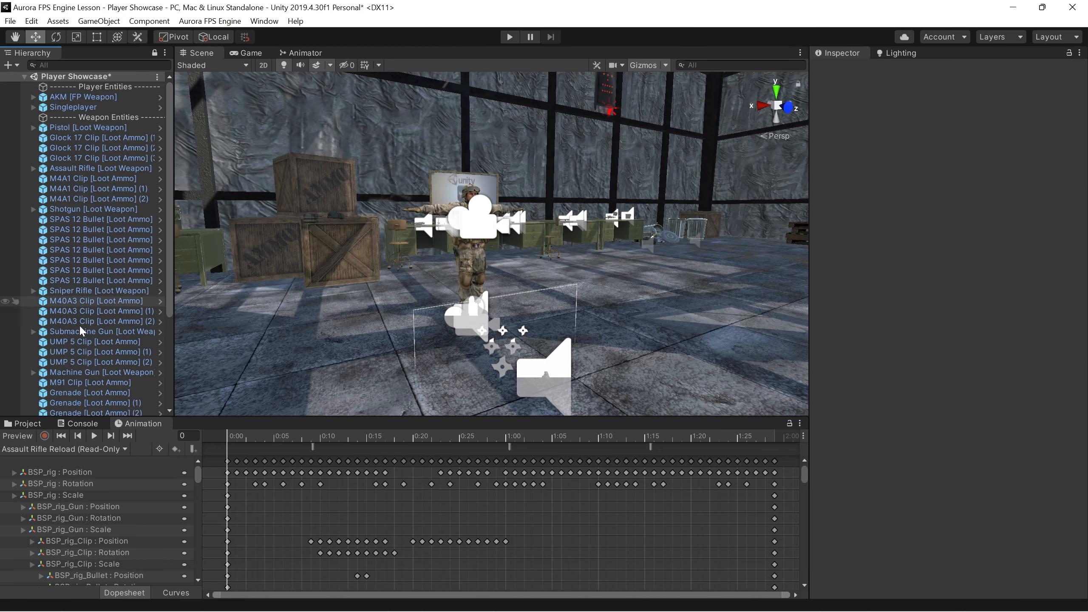
{"action": "left_click", "coordinate": [14, 424]}
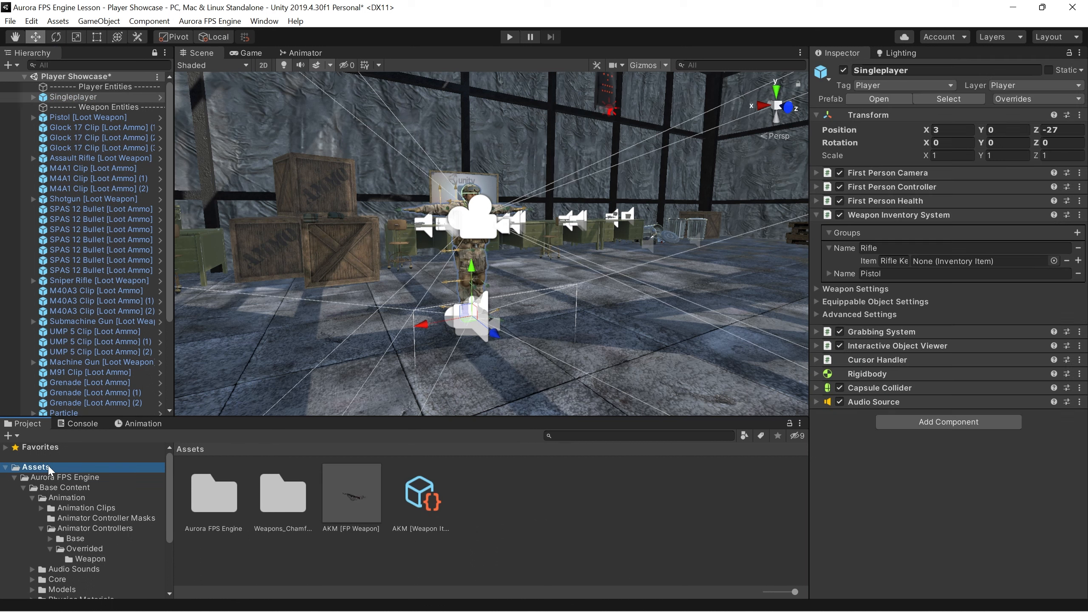
In AKM [Weapon Item], assign AKM [FP Weapon] as the first-person object with position Z -0.25 and rotation Y 180
{"action": "left_click", "coordinate": [422, 502]}
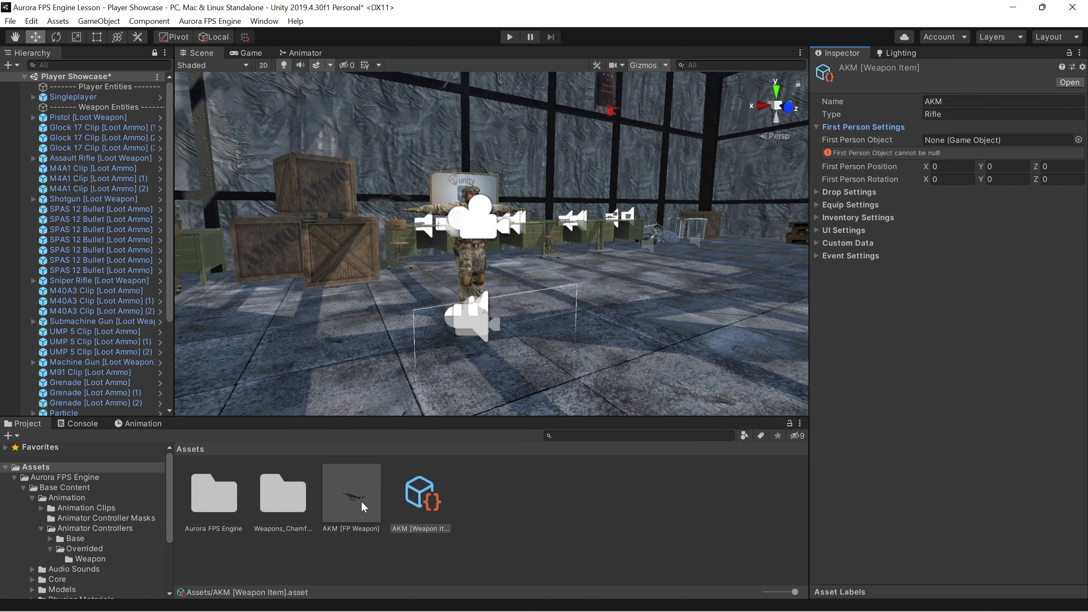
{"action": "left_click_drag", "start_coordinate": [364, 507], "coordinate": [986, 145]}
{"action": "left_click", "coordinate": [1058, 152]}
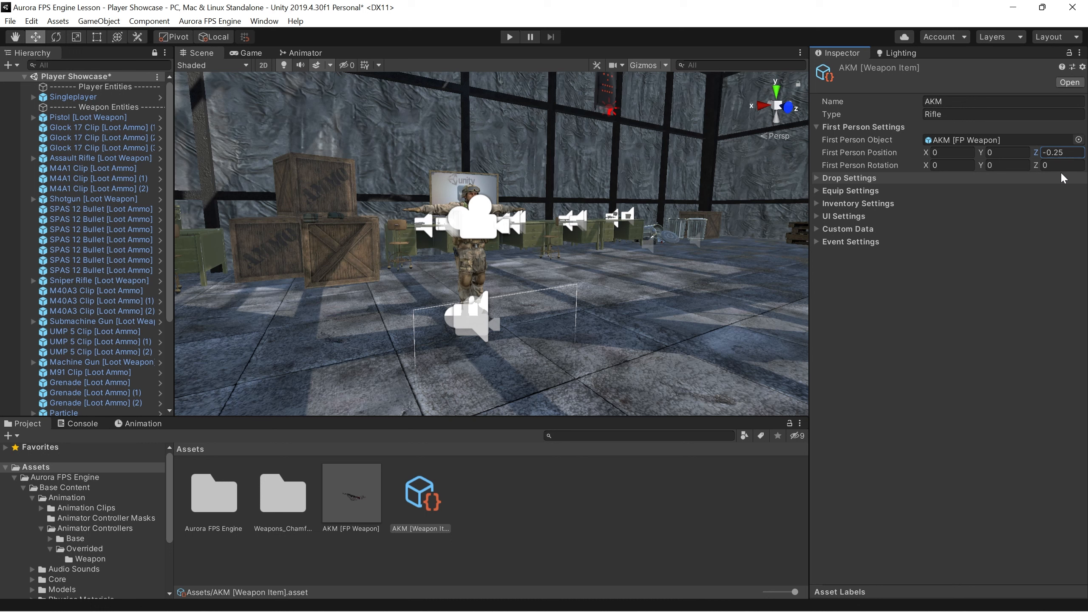
{"action": "left_click", "coordinate": [1004, 165]}
{"action": "type", "text": "180"}
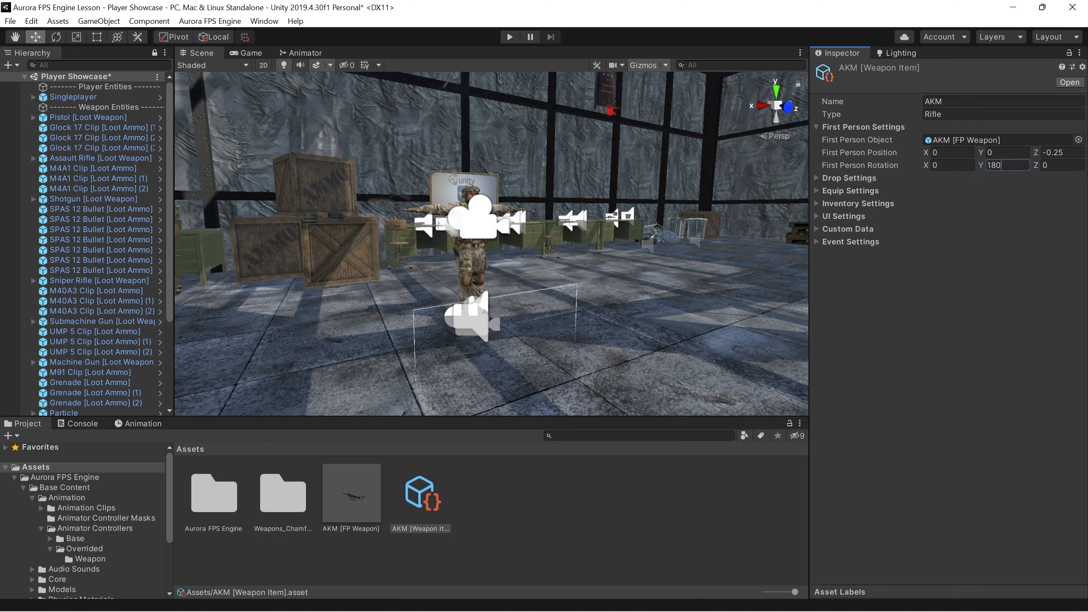
Assign AKM [Weapon Item] to the Rifle group's slot in Singleplayer's Weapon Inventory System
{"action": "left_click", "coordinate": [86, 98]}
{"action": "left_click_drag", "start_coordinate": [426, 502], "coordinate": [961, 262]}
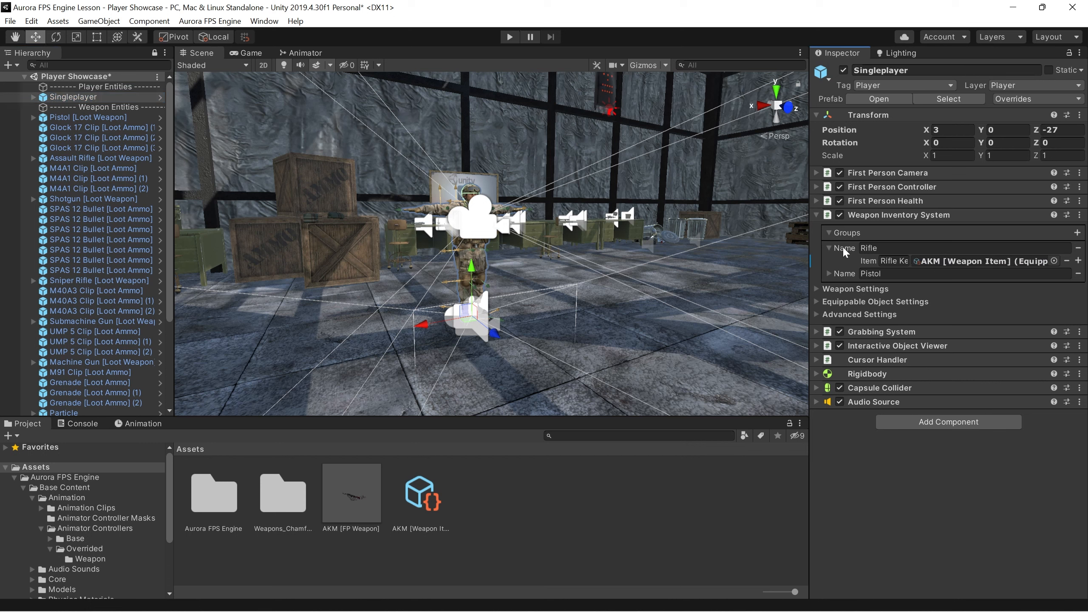
{"action": "left_click", "coordinate": [816, 215]}
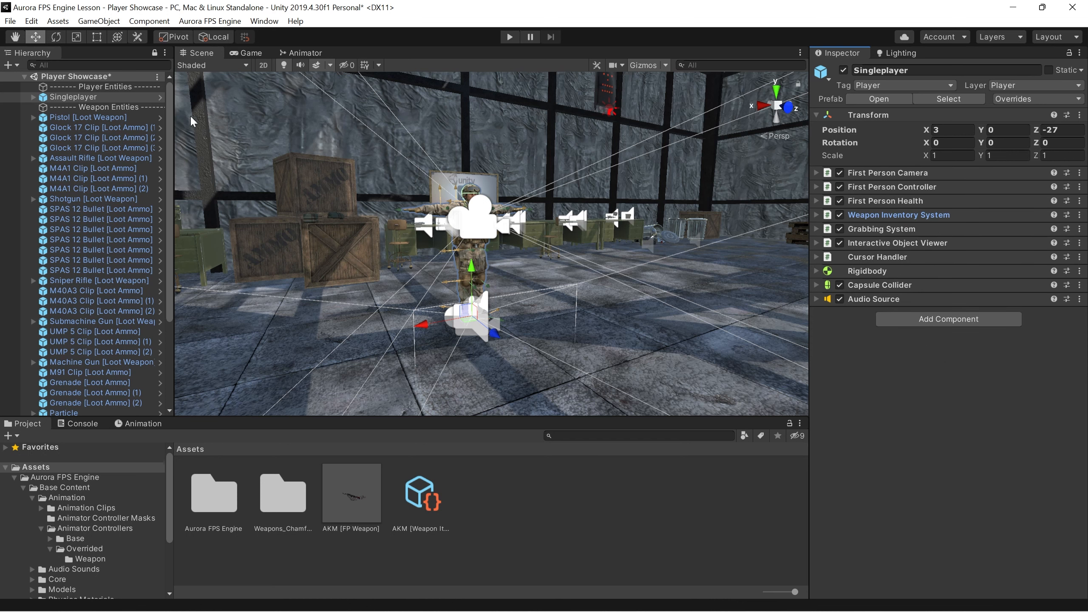
Run the Player Showcase scene in Play mode to test the AKM
{"action": "left_click", "coordinate": [74, 76]}
{"action": "left_click", "coordinate": [509, 38]}
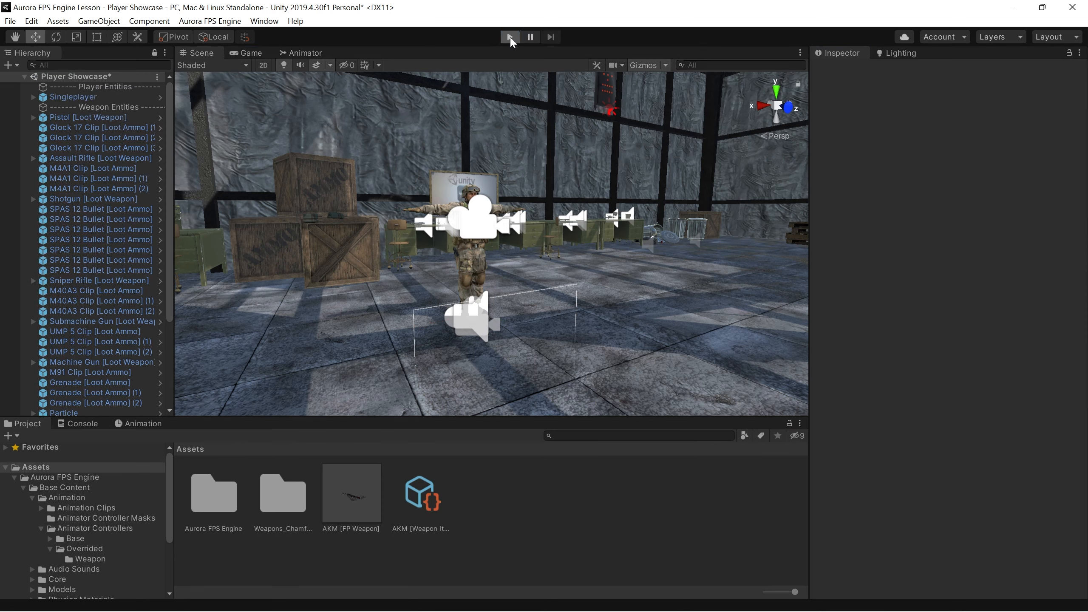
Equip the AKM in the running game to check its first-person view, and stop Play mode
{"action": "key", "text": "1"}
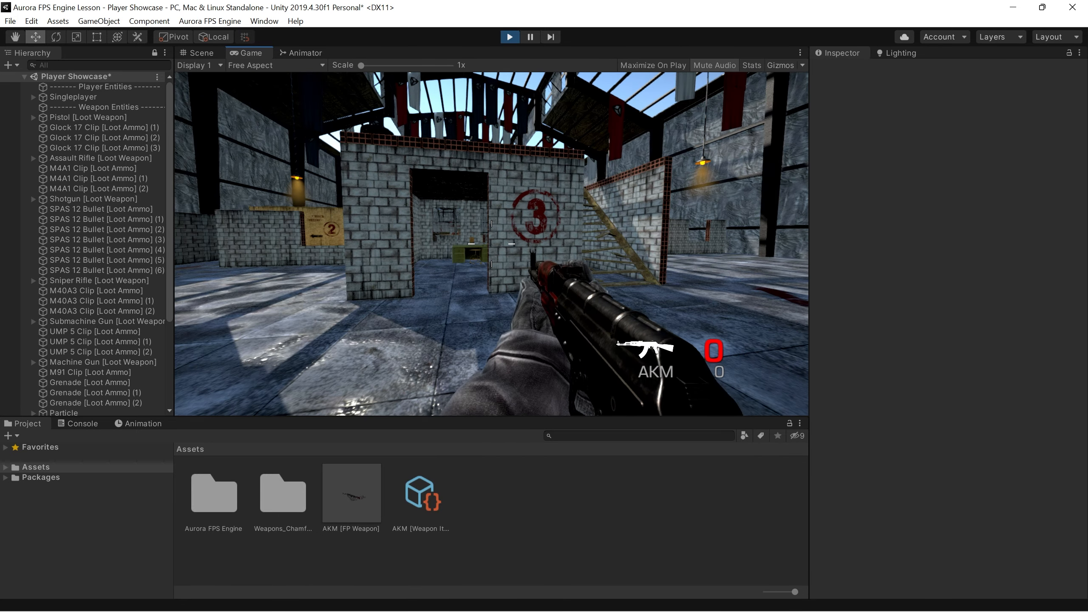
{"action": "key", "text": "Escape"}
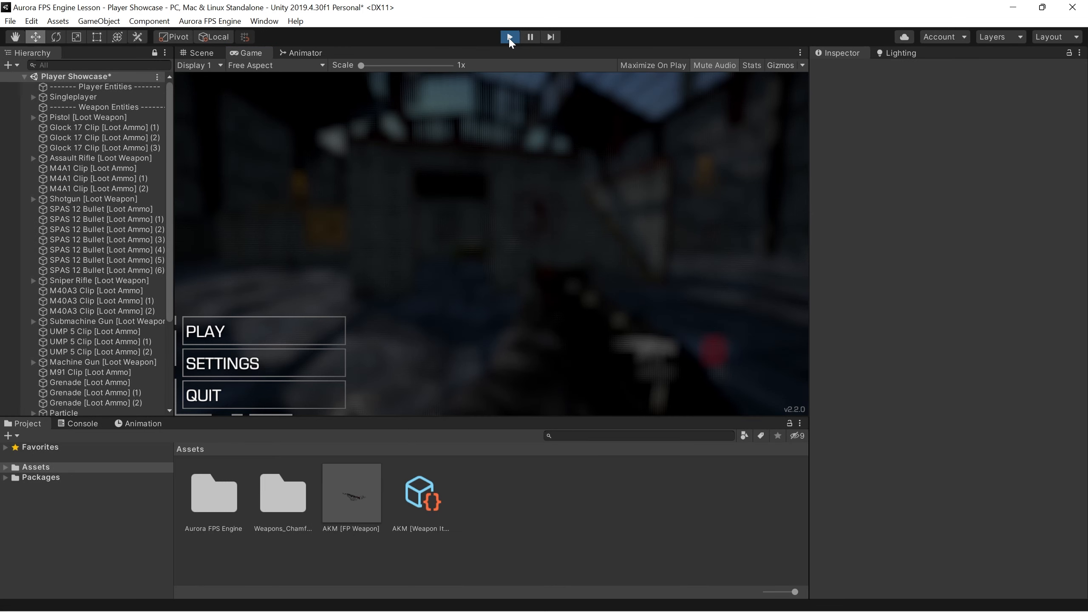
{"action": "left_click", "coordinate": [510, 38]}
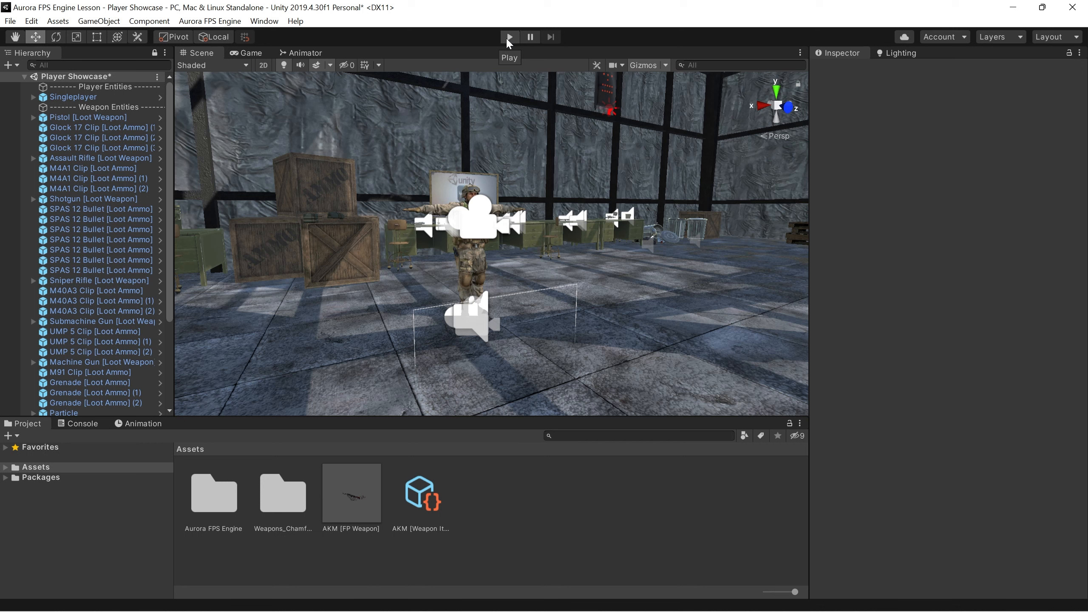
Place the Assault Rifle [Loot Weapon] prefab from Base Content's Loot Weapons folder on the floor near the player and unpack it
{"action": "double_click", "coordinate": [214, 498]}
{"action": "double_click", "coordinate": [214, 497]}
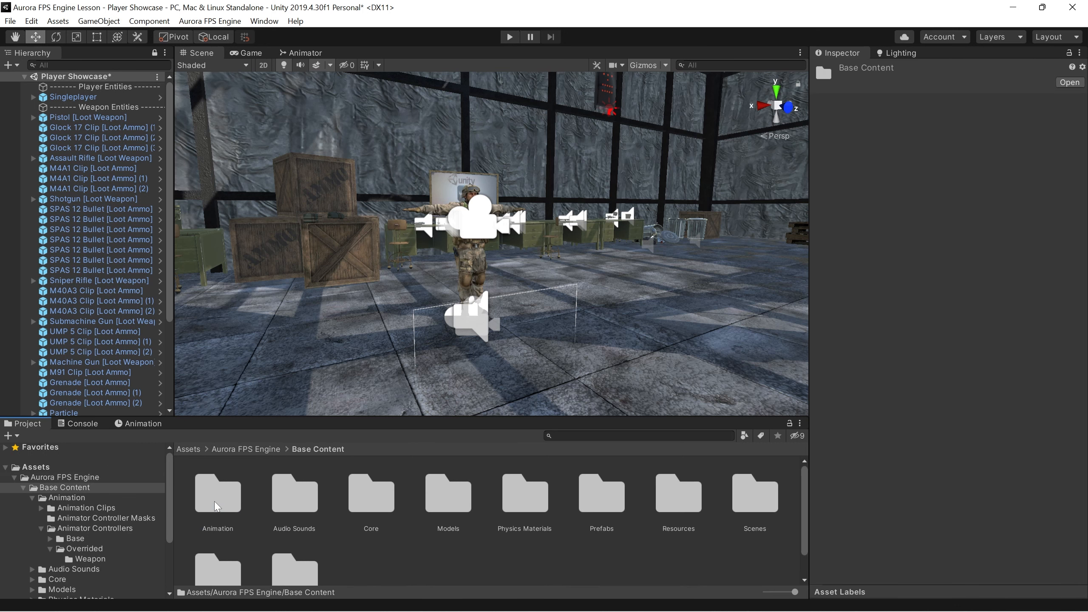
{"action": "double_click", "coordinate": [617, 488]}
{"action": "double_click", "coordinate": [611, 497]}
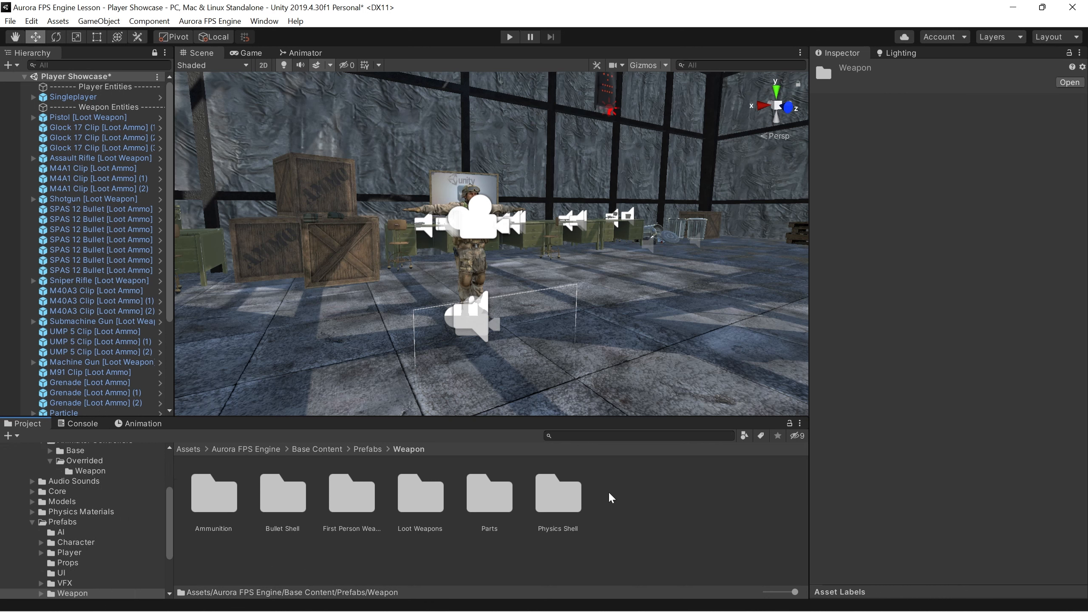
{"action": "double_click", "coordinate": [416, 508]}
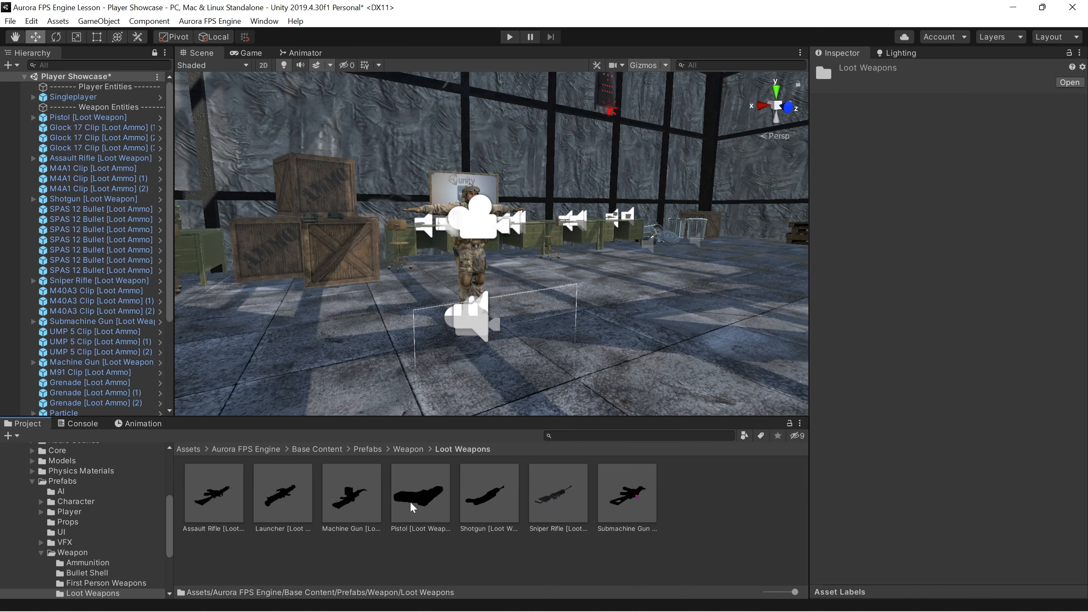
{"action": "left_click_drag", "start_coordinate": [228, 509], "coordinate": [535, 365]}
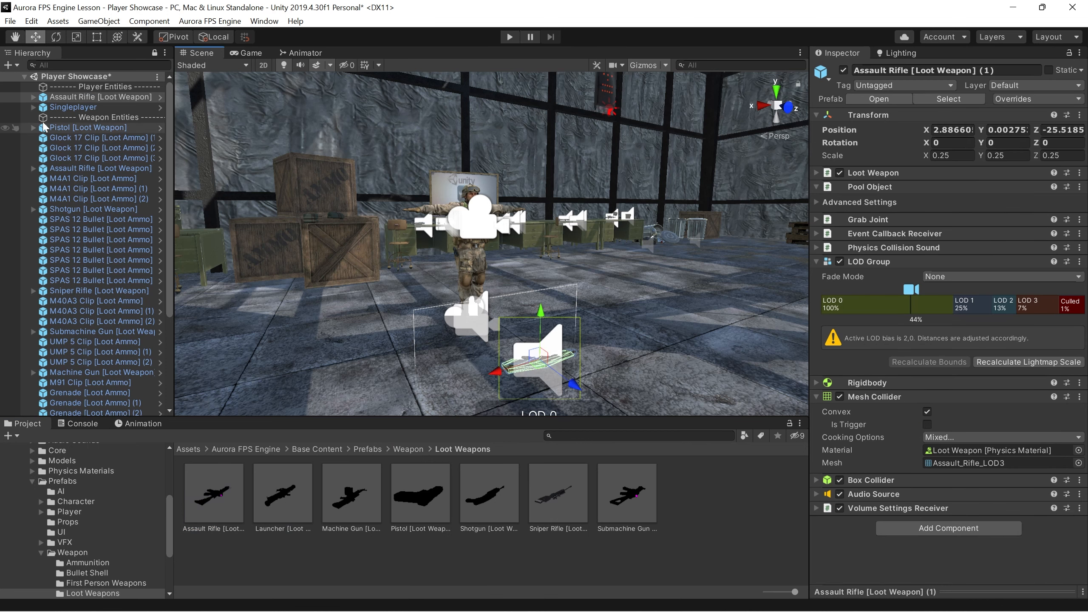
{"action": "right_click", "coordinate": [119, 103]}
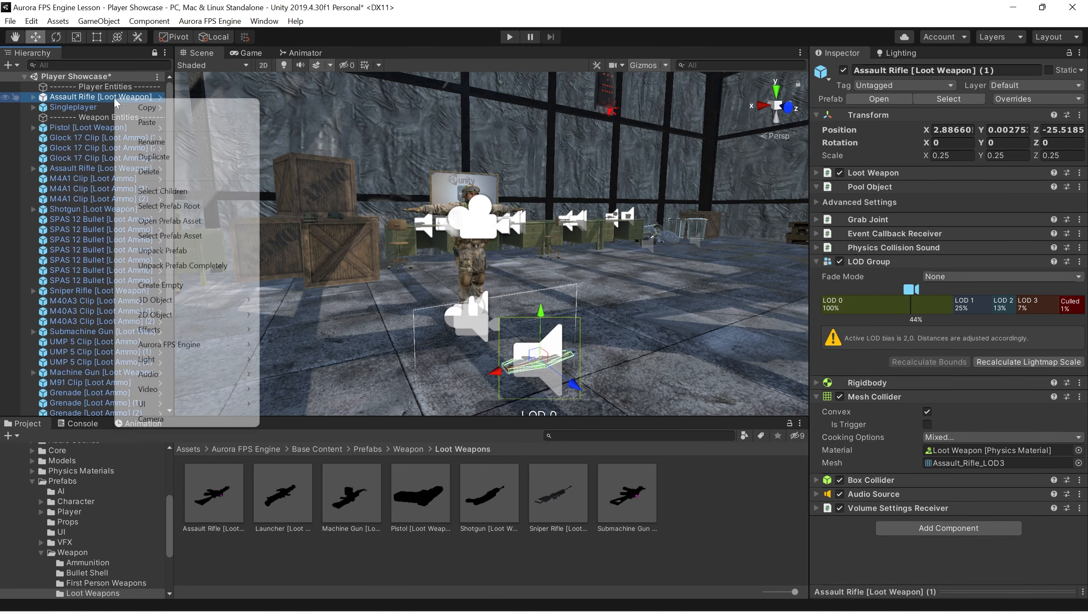
{"action": "left_click", "coordinate": [149, 254]}
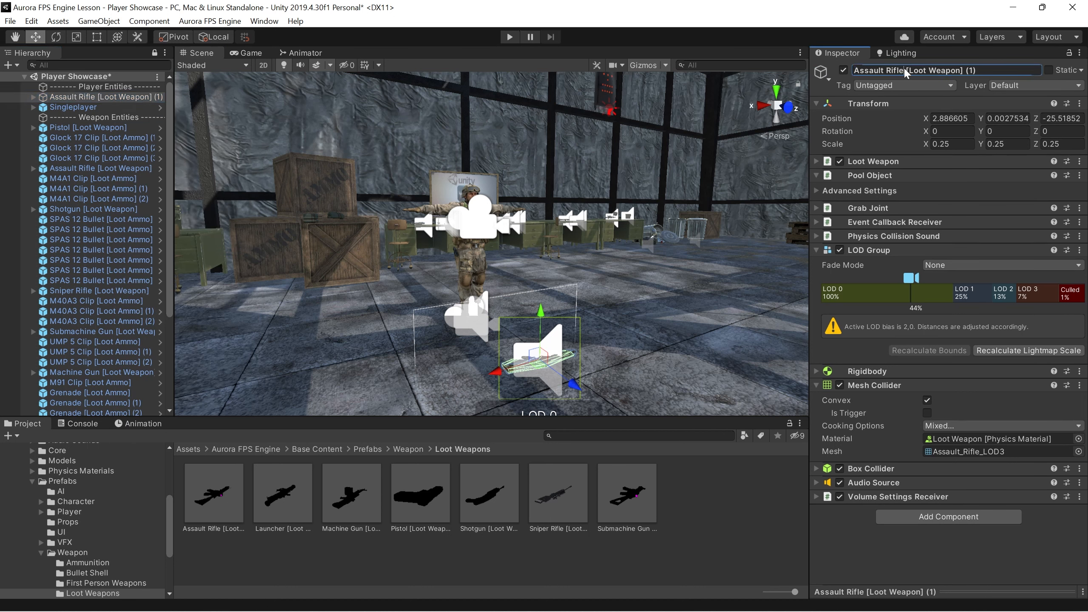
Rename the unpacked assault rifle object as AKM [Loot Weapon]
{"action": "left_click_drag", "start_coordinate": [906, 72], "coordinate": [819, 74]}
{"action": "type", "text": "AK"}
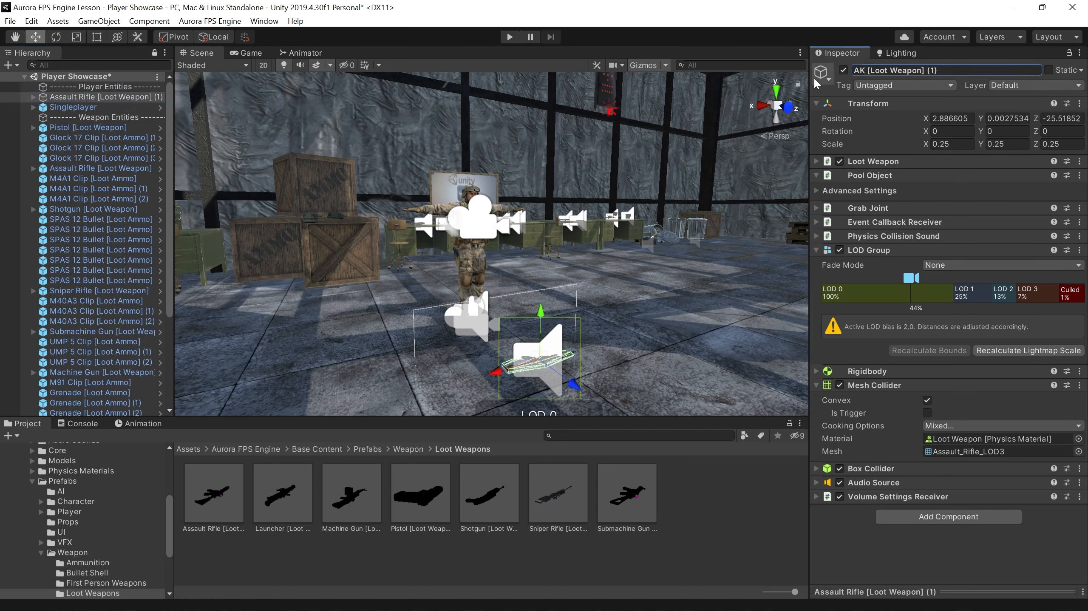
{"action": "type", "text": "M"}
{"action": "key", "text": "Return"}
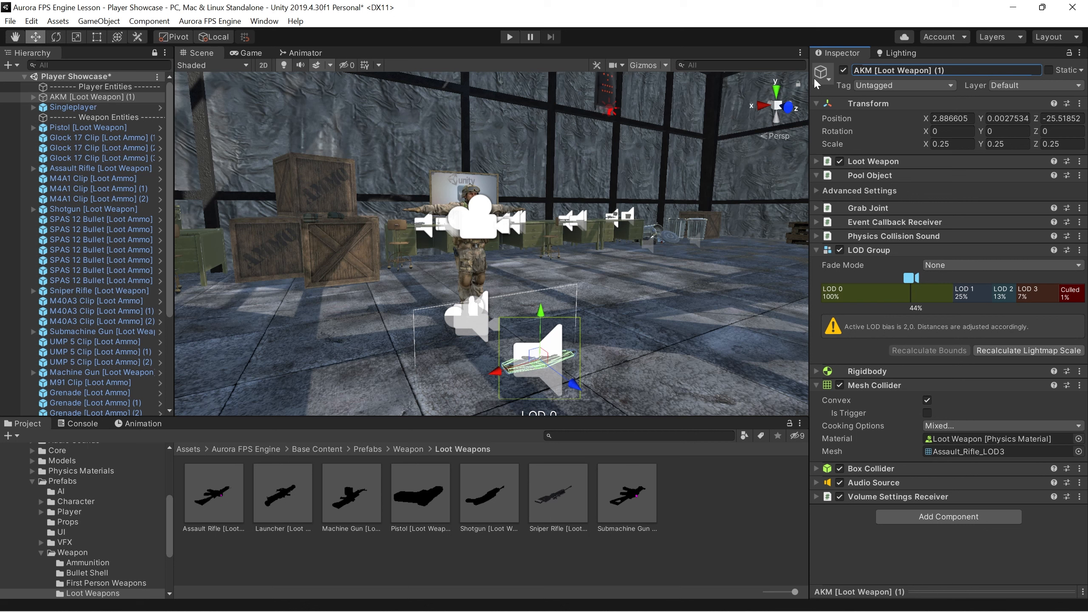
{"action": "left_click", "coordinate": [960, 72]}
{"action": "left_click", "coordinate": [960, 73]}
{"action": "key", "text": "BackSpace"}
{"action": "key", "text": "BackSpace"}
{"action": "key", "text": "Return"}
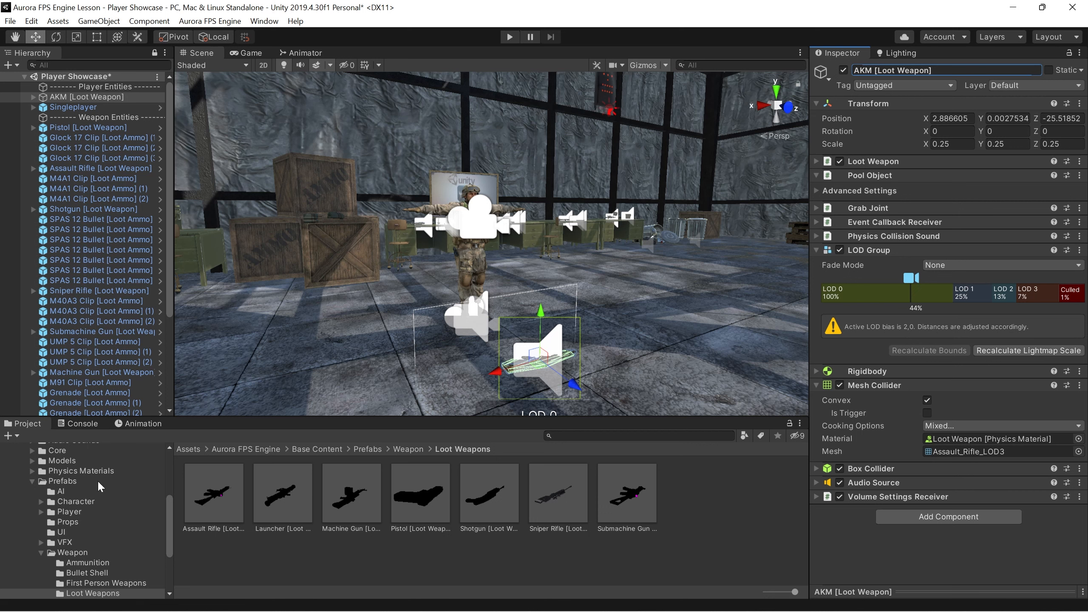
Save AKM [Loot Weapon] as a prefab in the root Assets folder and open that prefab for editing
{"action": "scroll", "coordinate": [100, 487], "scroll_direction": "up", "scroll_amount": 5}
{"action": "left_click", "coordinate": [51, 468]}
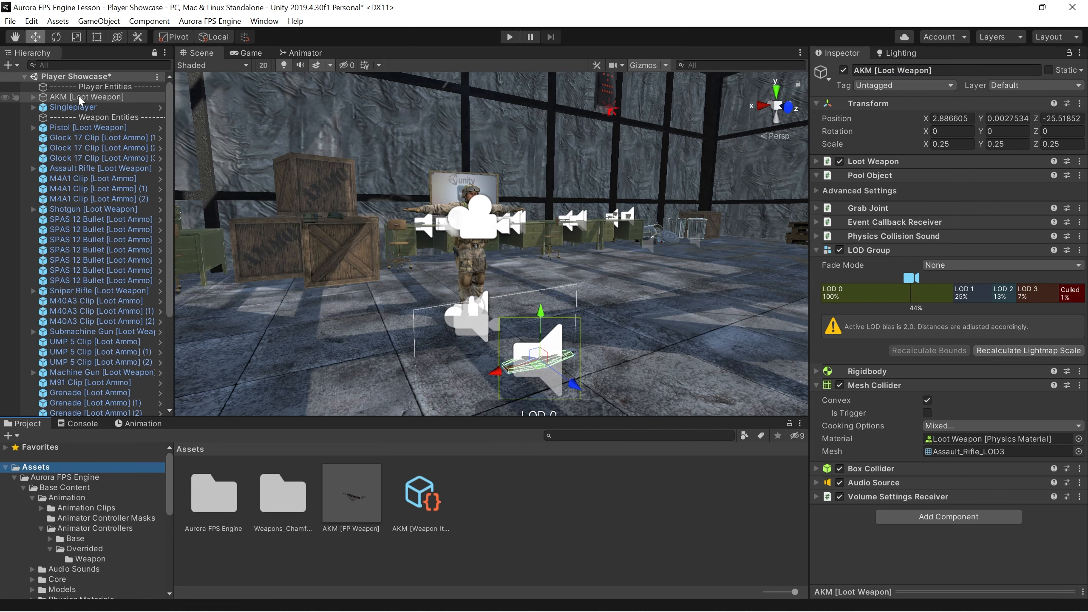
{"action": "left_click_drag", "start_coordinate": [79, 100], "coordinate": [522, 508]}
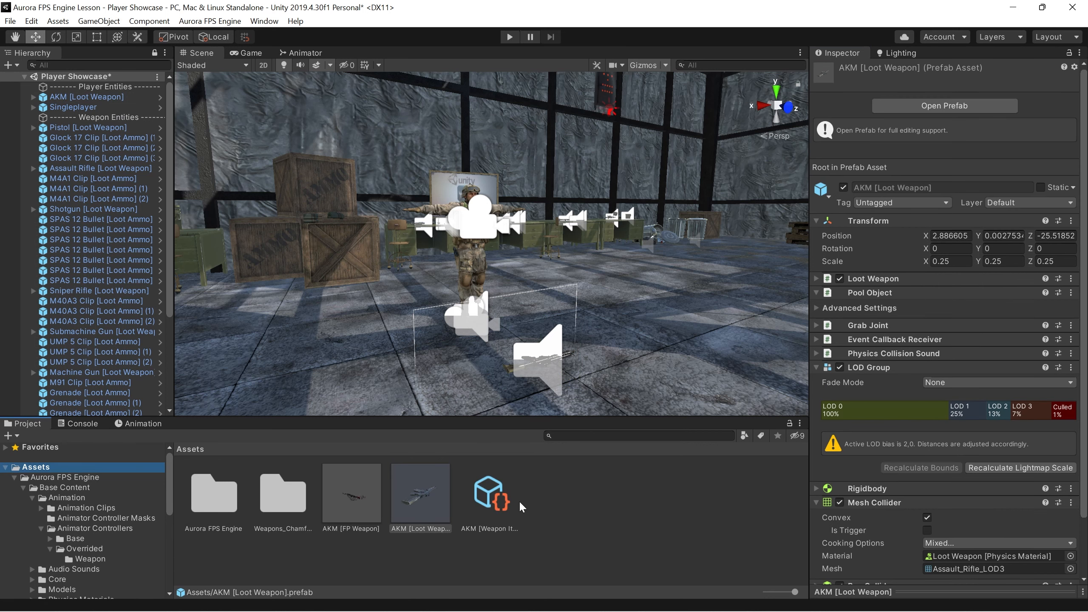
{"action": "left_click", "coordinate": [557, 532]}
{"action": "left_click", "coordinate": [417, 521]}
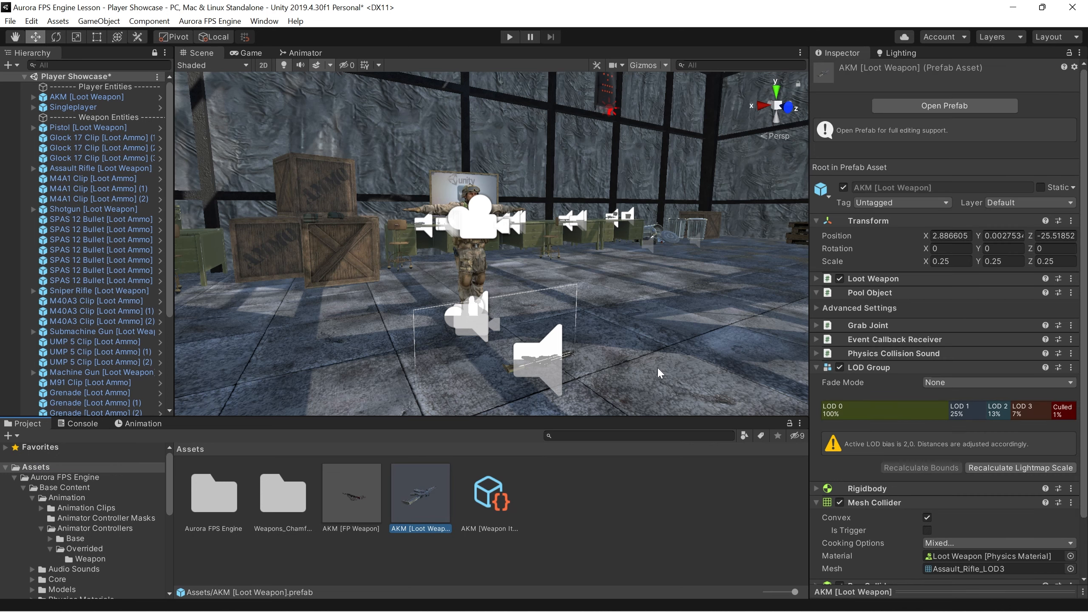
{"action": "left_click", "coordinate": [920, 108]}
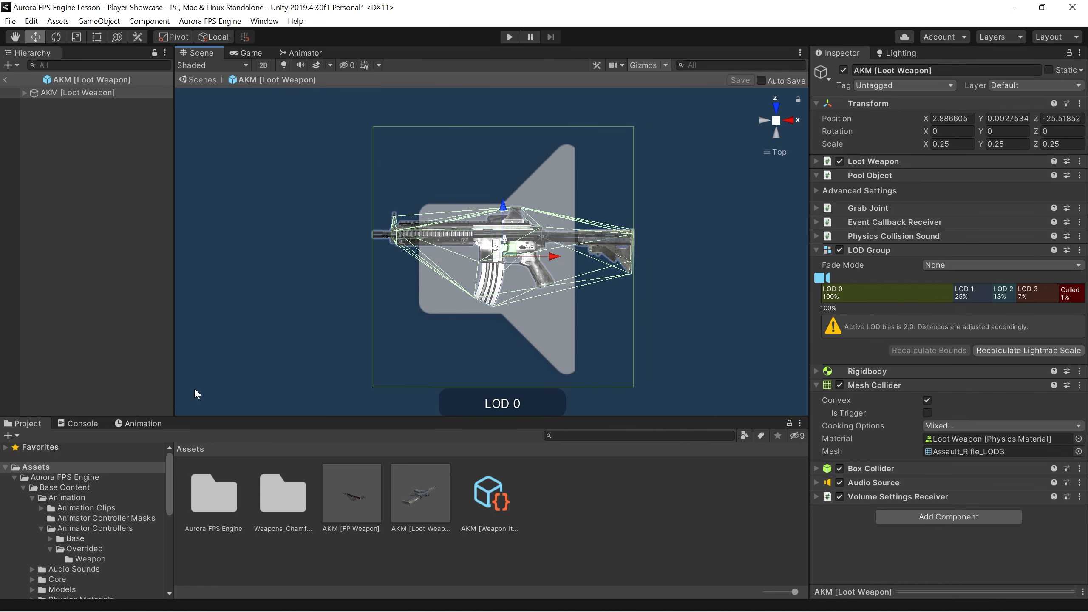
Add the WPN_AKM model from Weapons_ChamferZone as a child of AKM [Loot Weapon] and unpack it
{"action": "left_click", "coordinate": [25, 93]}
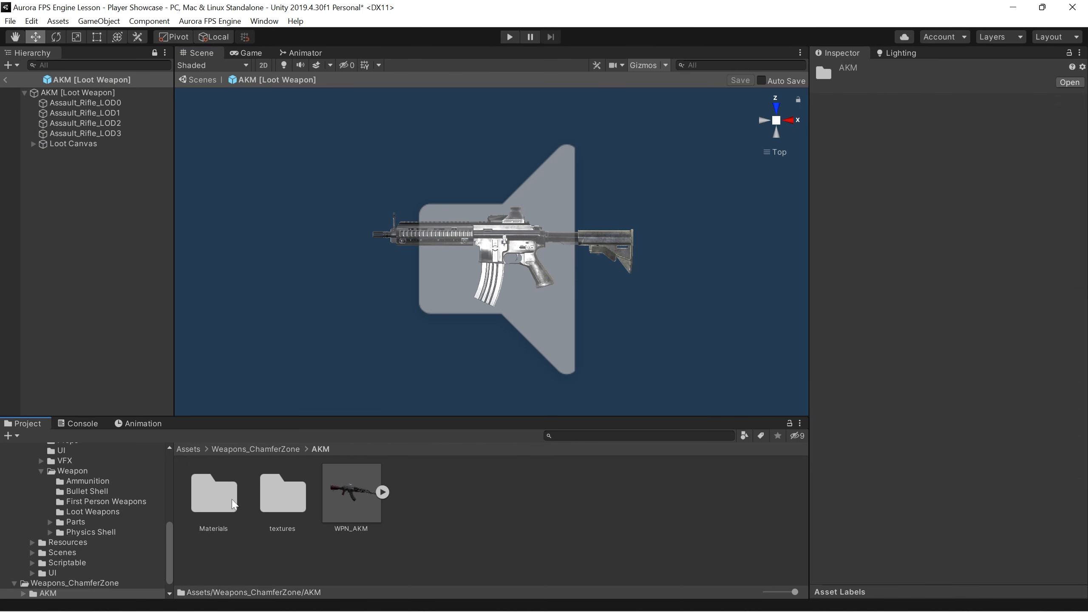
{"action": "left_click_drag", "start_coordinate": [351, 493], "coordinate": [55, 155]}
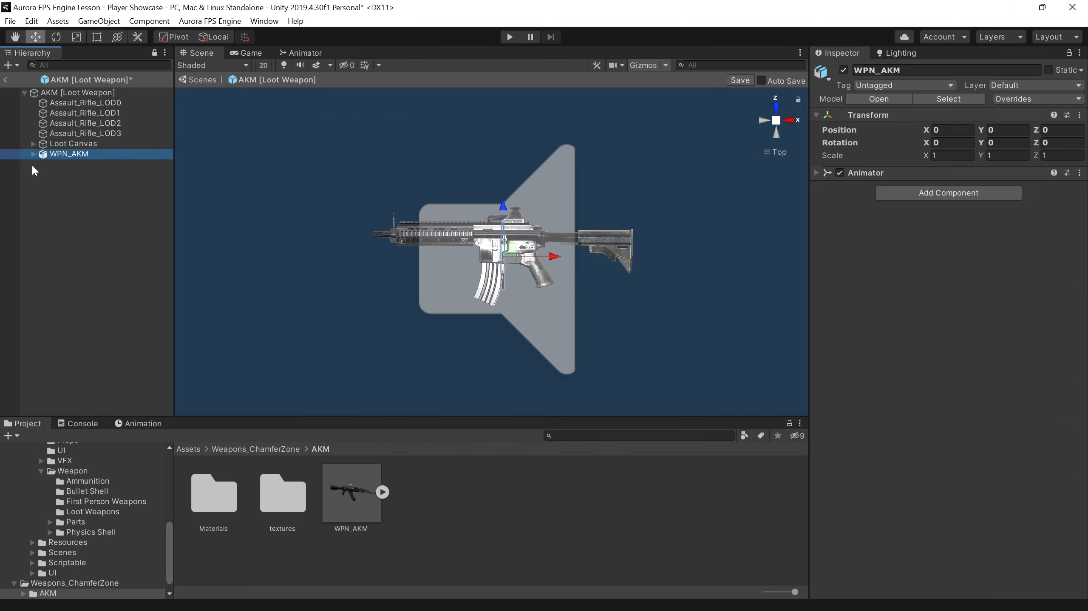
{"action": "right_click", "coordinate": [69, 153]}
{"action": "left_click", "coordinate": [97, 377]}
{"action": "left_click", "coordinate": [33, 153]}
{"action": "left_click", "coordinate": [78, 174]}
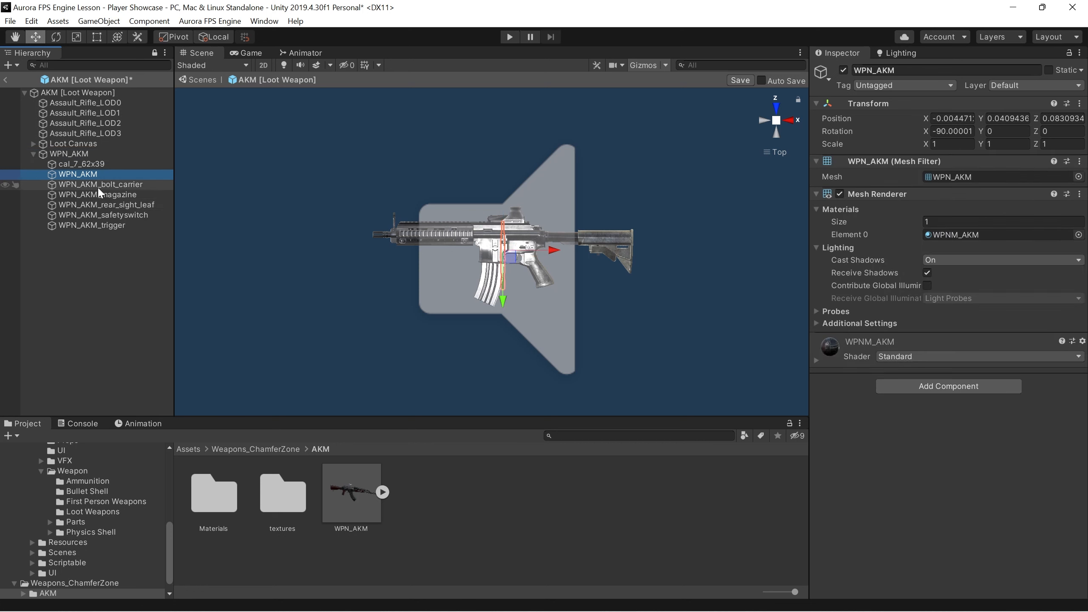
{"action": "left_click", "coordinate": [91, 224], "text": "shift"}
{"action": "left_click_drag", "start_coordinate": [92, 225], "coordinate": [95, 151]}
{"action": "left_click", "coordinate": [94, 152]}
Scale WPN_AKM to 4.5 on all axes, rotate it 270 on Y and Z, and align it over the assault rifle
{"action": "left_click", "coordinate": [952, 144]}
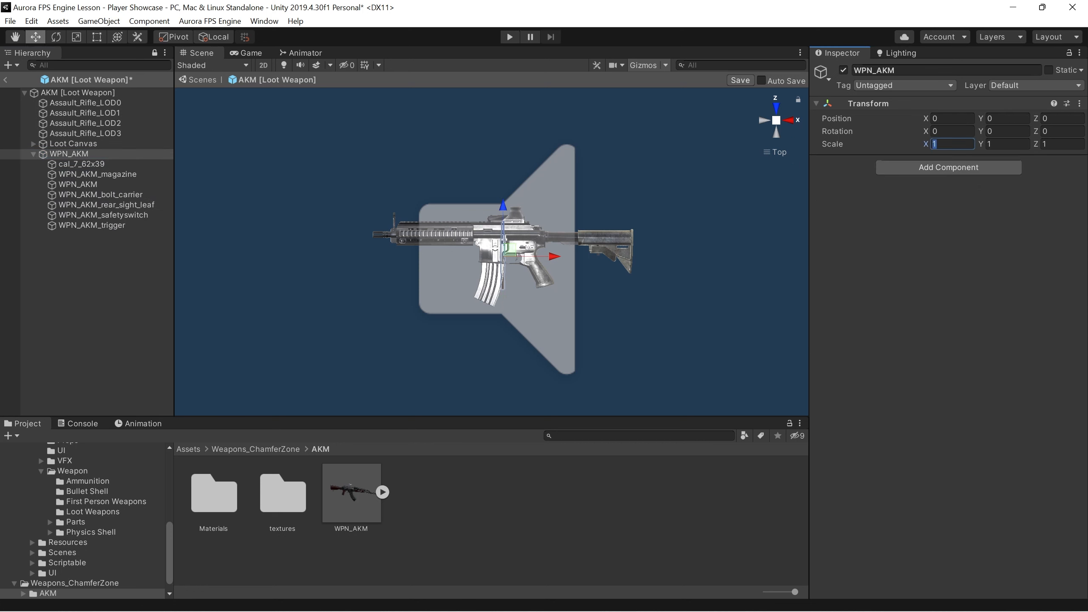
{"action": "type", "text": "4.5"}
{"action": "key", "text": "Tab"}
{"action": "type", "text": "4.5"}
{"action": "key", "text": "Tab"}
{"action": "type", "text": "4.5"}
{"action": "left_click", "coordinate": [1006, 132]}
{"action": "type", "text": "270"}
{"action": "key", "text": "Tab"}
{"action": "type", "text": "270"}
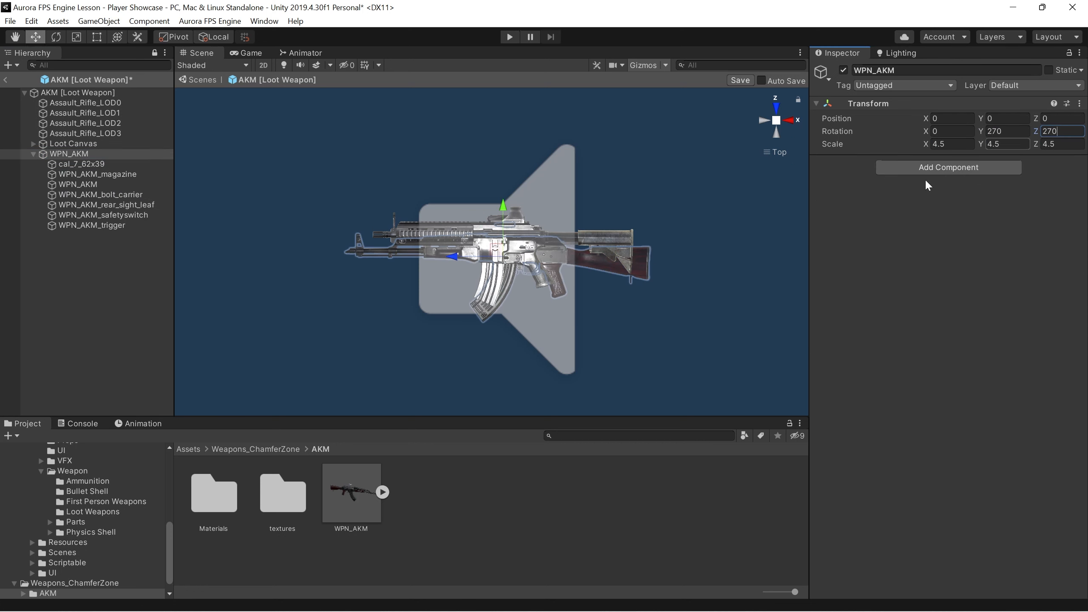
{"action": "mouse_move", "coordinate": [498, 250]}
{"action": "left_mouse_down"}
{"action": "mouse_move", "coordinate": [507, 235]}
{"action": "mouse_move", "coordinate": [491, 236]}
{"action": "left_mouse_up"}
Delete the cal_7_62x39 cartridge part from WPN_AKM
{"action": "left_click", "coordinate": [85, 166]}
{"action": "key", "text": "Delete"}
{"action": "left_click", "coordinate": [88, 164]}
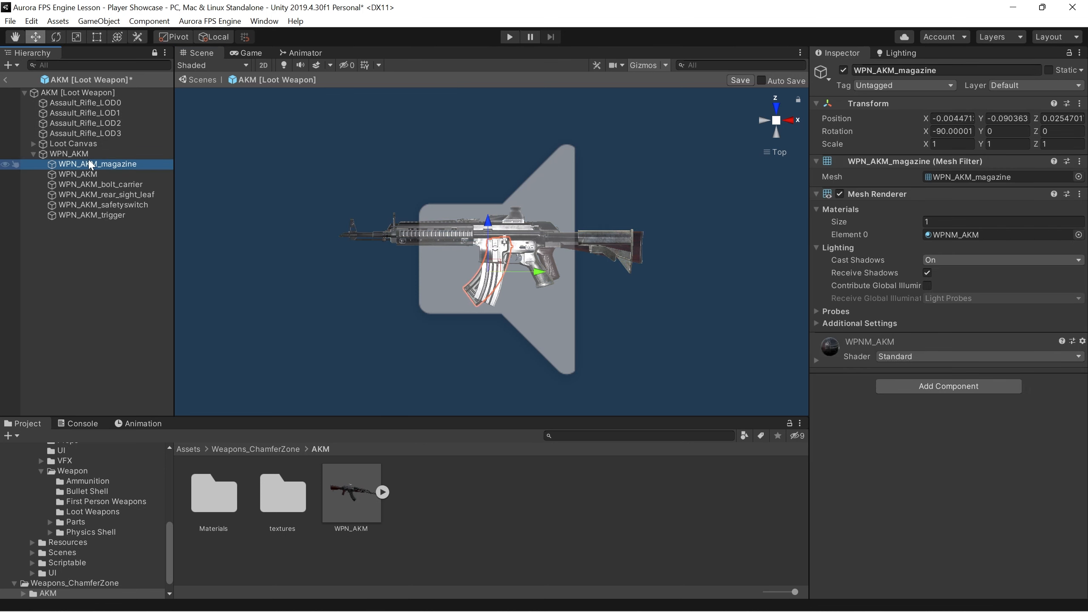
Make WPN_AKM the first child of AKM [Loot Weapon] and delete the four Assault_Rifle LOD meshes
{"action": "left_click", "coordinate": [33, 154]}
{"action": "left_click_drag", "start_coordinate": [64, 154], "coordinate": [69, 98]}
{"action": "left_click", "coordinate": [88, 143]}
{"action": "left_click", "coordinate": [86, 113], "text": "shift"}
{"action": "key", "text": "Delete"}
Remove the LOD Group and Mesh Collider components from the AKM [Loot Weapon] root object
{"action": "left_click", "coordinate": [94, 94]}
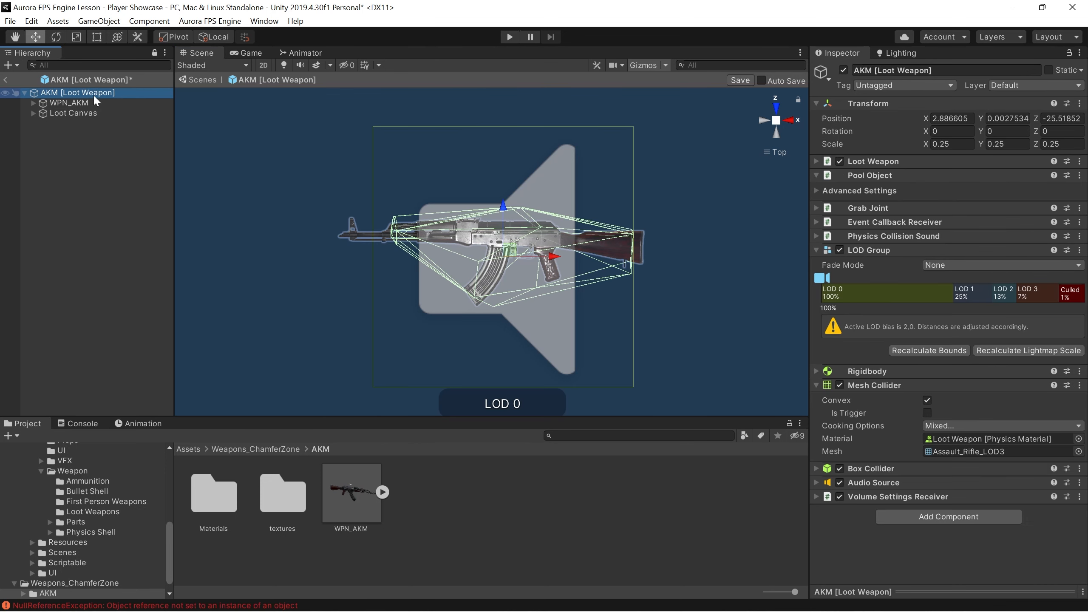
{"action": "right_click", "coordinate": [908, 251]}
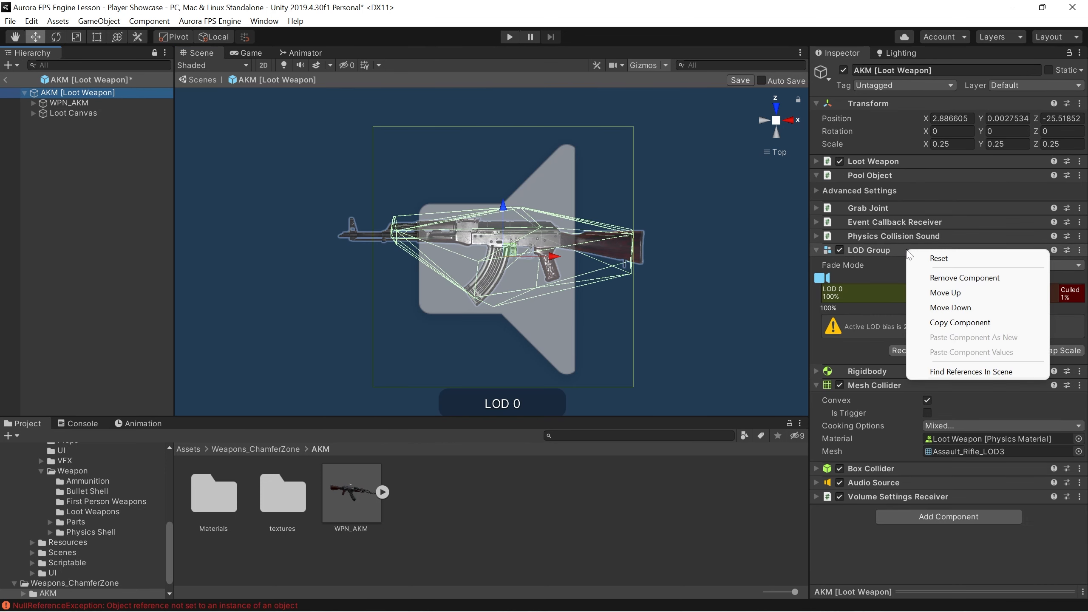
{"action": "left_click", "coordinate": [936, 279]}
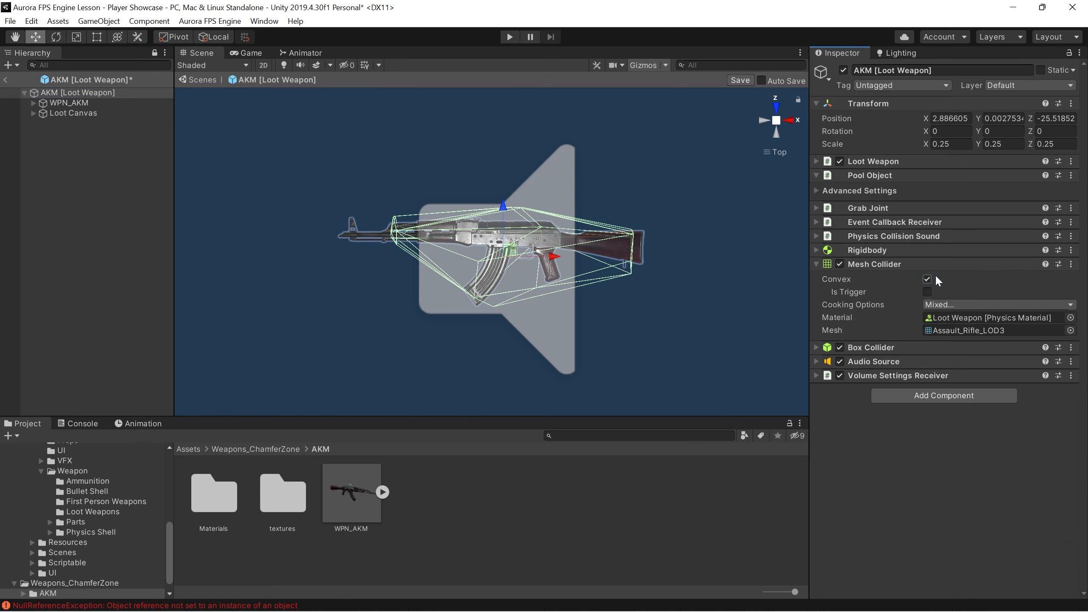
{"action": "right_click", "coordinate": [880, 262]}
{"action": "left_click", "coordinate": [917, 291]}
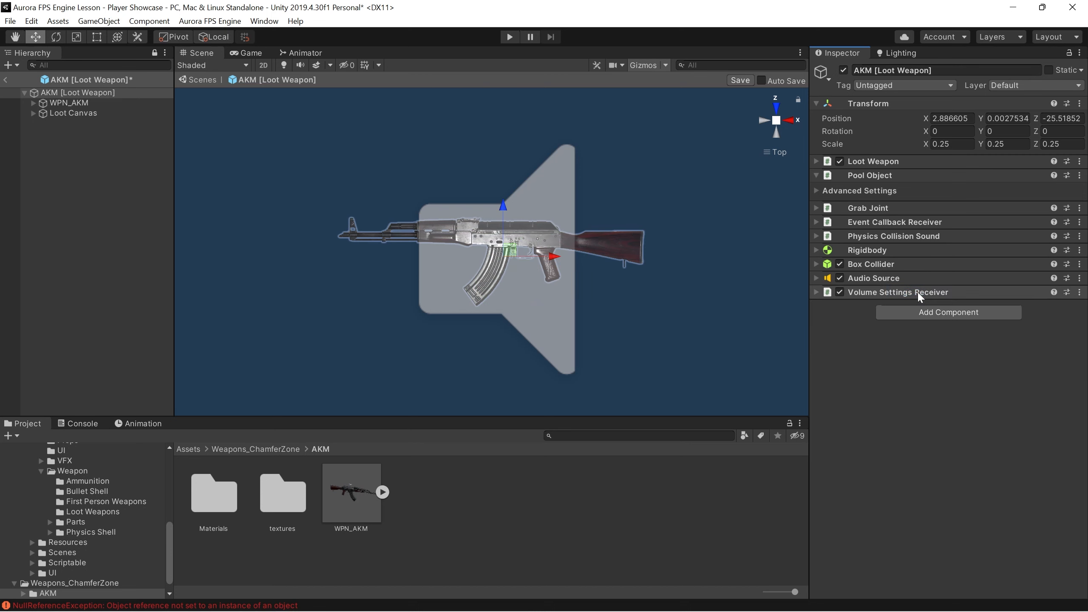
Add a second Box Collider to AKM [Loot Weapon] and order it directly below the existing trigger Box Collider
{"action": "left_click", "coordinate": [946, 313]}
{"action": "type", "text": "box"}
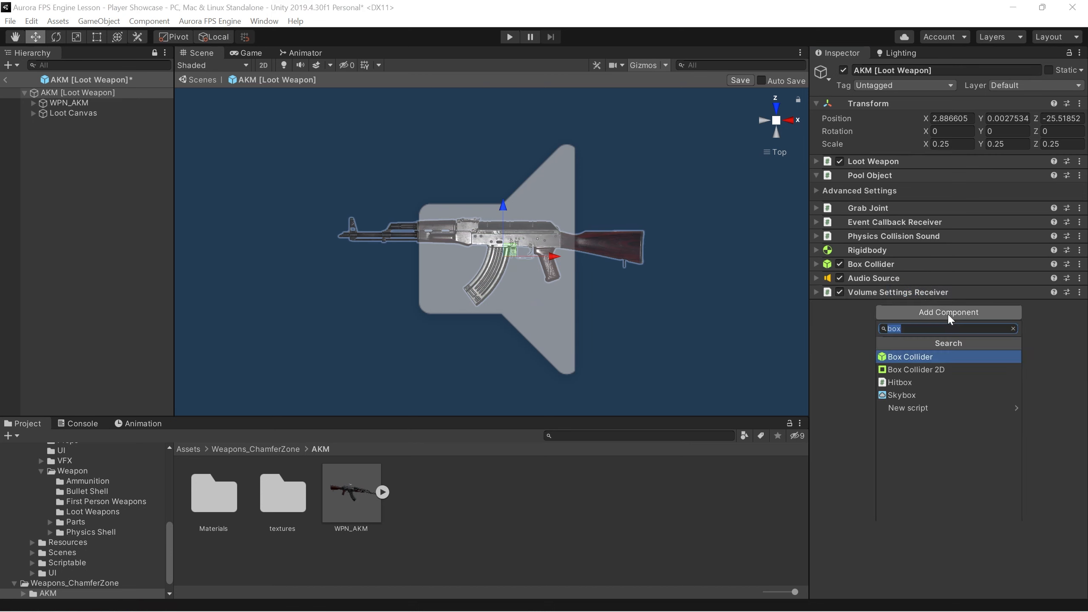
{"action": "left_click", "coordinate": [938, 354]}
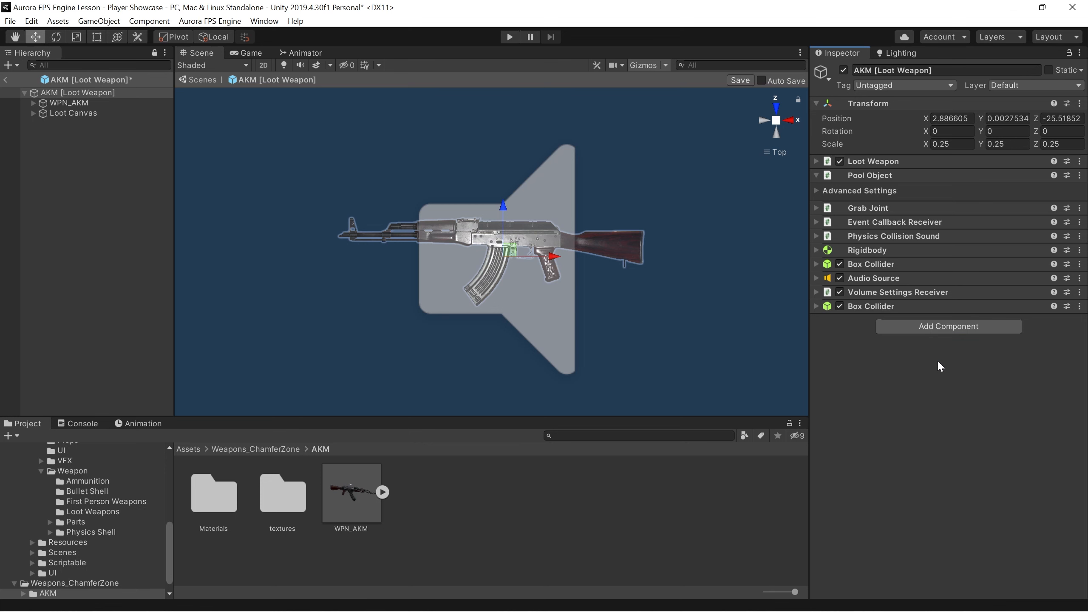
{"action": "left_click", "coordinate": [926, 306]}
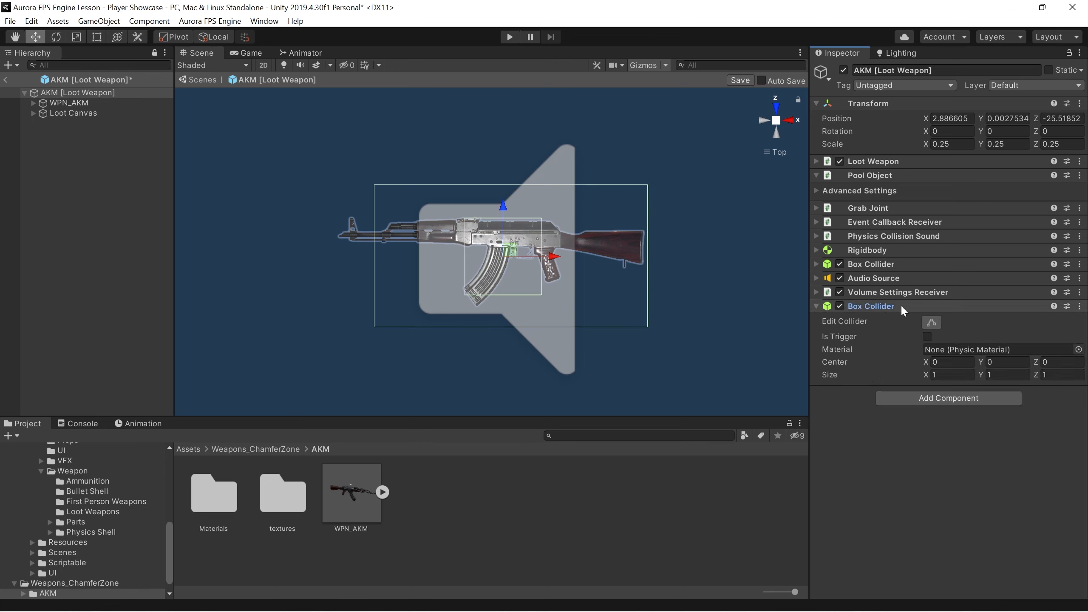
{"action": "left_click_drag", "start_coordinate": [901, 305], "coordinate": [881, 274]}
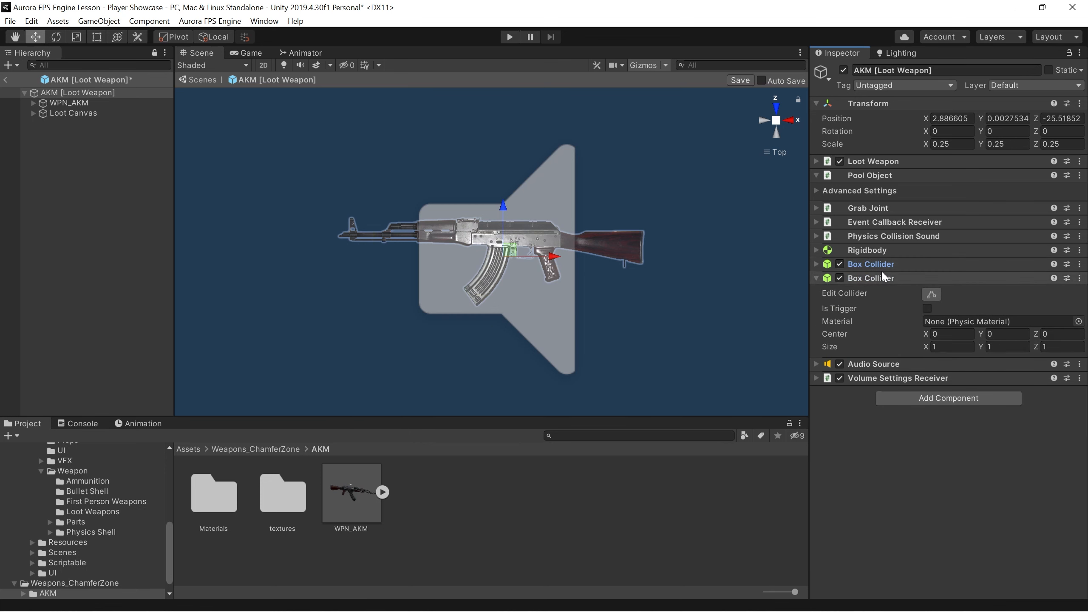
{"action": "left_click", "coordinate": [882, 262]}
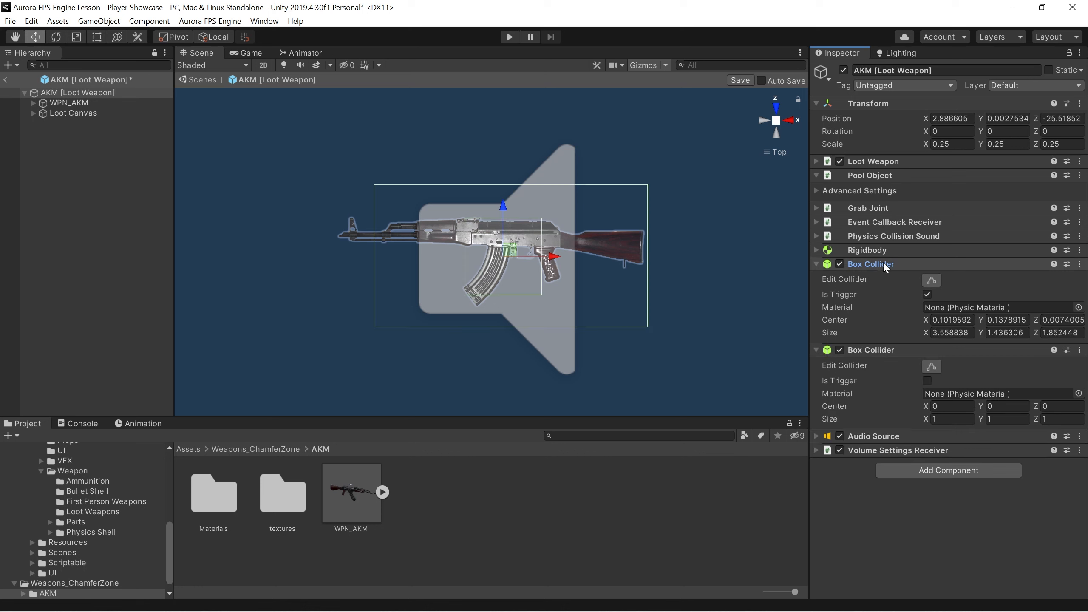
Fit the new Box Collider around the AKM model, sized about 3.98 by 0.34 by 0.92
{"action": "left_click", "coordinate": [931, 366]}
{"action": "left_click_drag", "start_coordinate": [541, 256], "coordinate": [644, 256]}
{"action": "left_click_drag", "start_coordinate": [471, 254], "coordinate": [338, 256]}
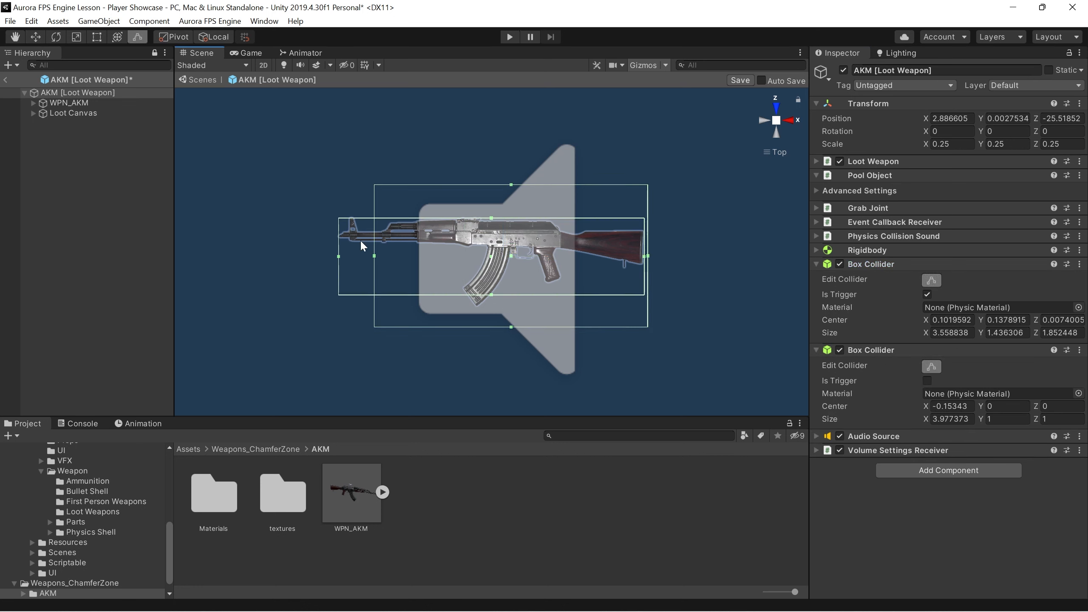
{"action": "left_click_drag", "start_coordinate": [491, 218], "coordinate": [491, 214]}
{"action": "left_click_drag", "start_coordinate": [492, 294], "coordinate": [491, 284]}
{"action": "left_click", "coordinate": [760, 120]}
{"action": "left_click_drag", "start_coordinate": [490, 221], "coordinate": [490, 245]}
{"action": "left_click_drag", "start_coordinate": [489, 298], "coordinate": [489, 271]}
{"action": "left_click", "coordinate": [776, 122]}
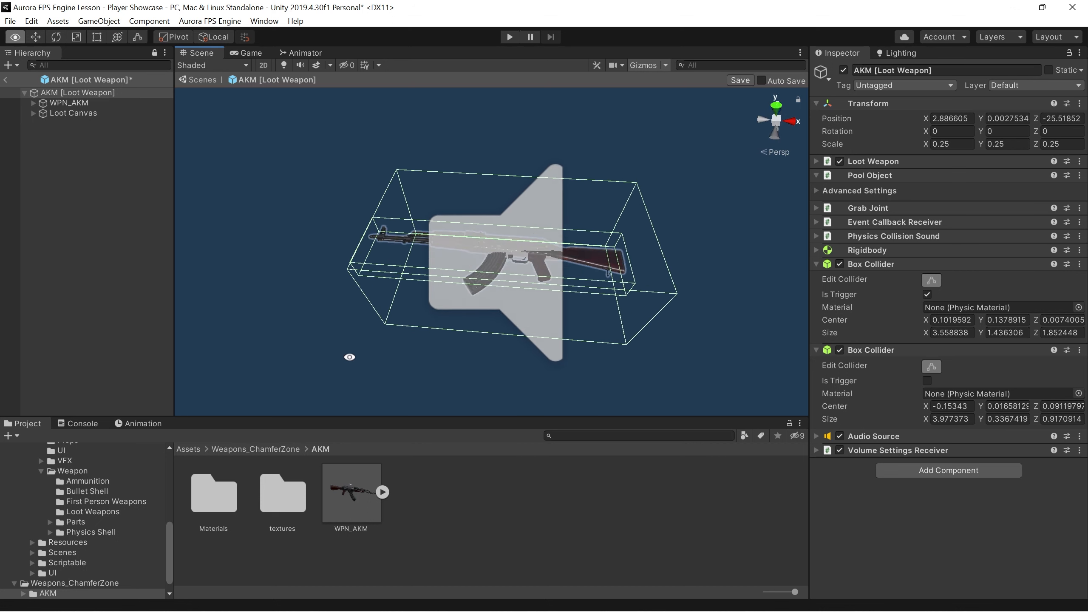
Set the Loot Weapon component's Item on AKM [Loot Weapon] to AKM [Weapon Item] and collapse the expanded components
{"action": "left_click", "coordinate": [895, 171]}
{"action": "left_click", "coordinate": [901, 160]}
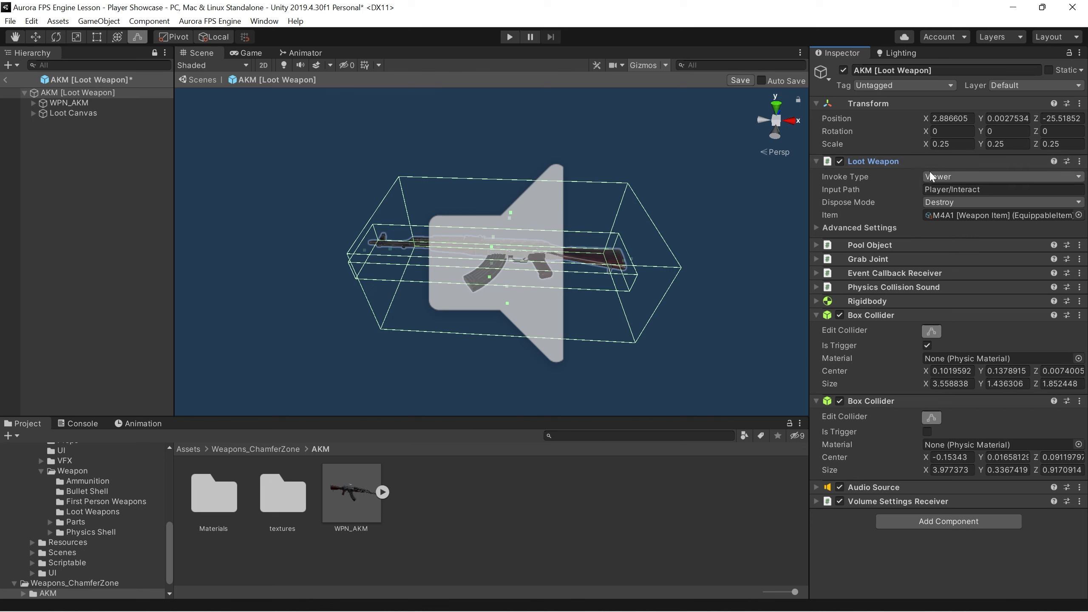
{"action": "left_click", "coordinate": [1078, 215]}
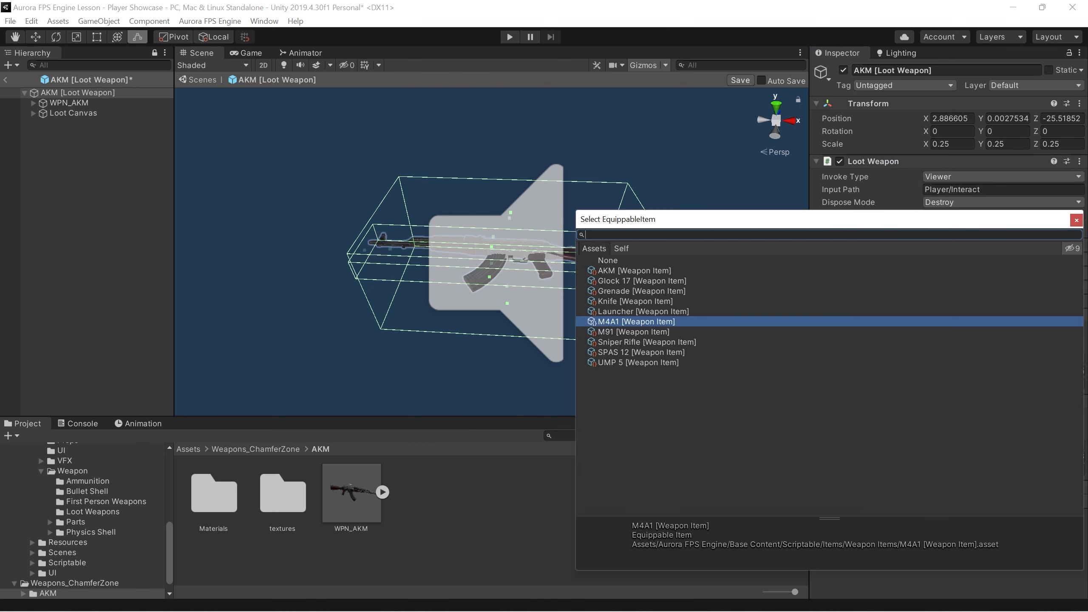
{"action": "double_click", "coordinate": [605, 270]}
{"action": "left_click", "coordinate": [889, 159]}
{"action": "left_click", "coordinate": [891, 246]}
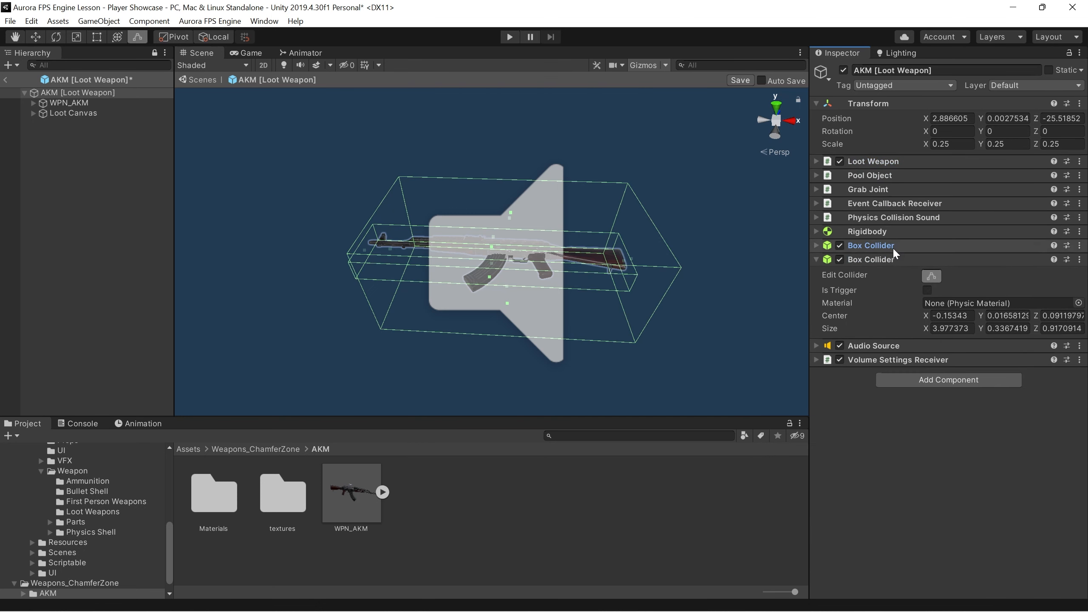
{"action": "left_click", "coordinate": [887, 259]}
Generate a new Pool Object ID for the AKM [Loot Weapon] root, save the prefab and return to the scene
{"action": "left_click", "coordinate": [892, 174]}
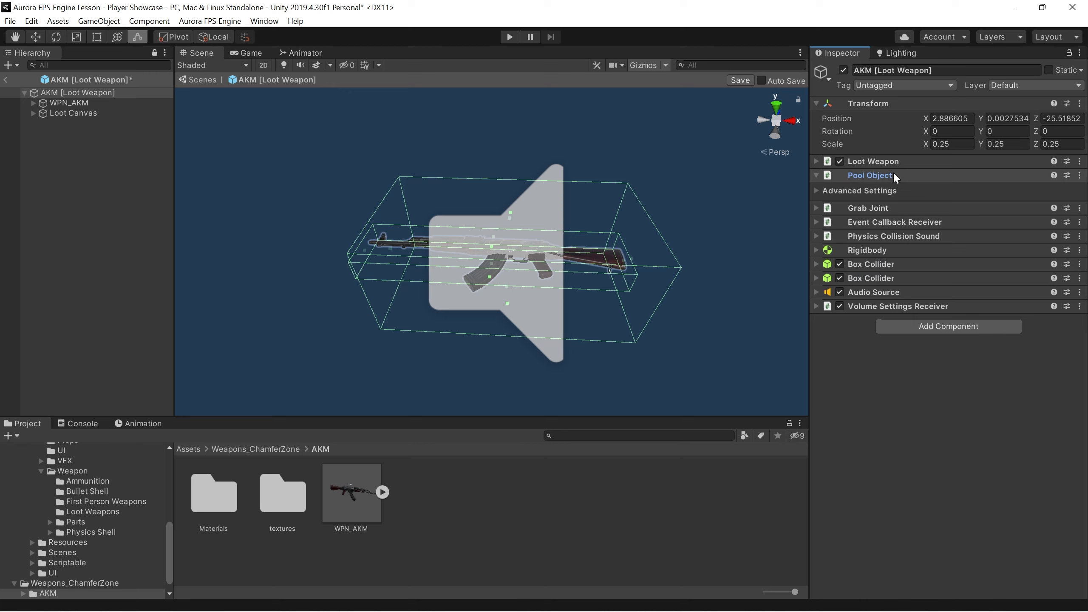
{"action": "left_click", "coordinate": [878, 190]}
{"action": "left_click", "coordinate": [940, 203]}
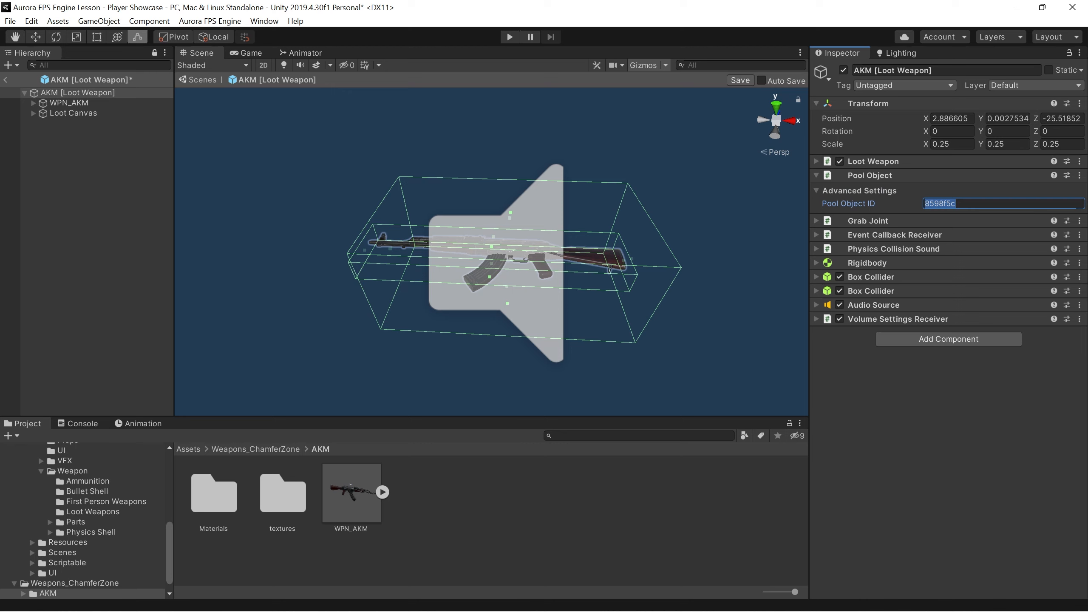
{"action": "type", "text": "AKM Loot Weapon"}
{"action": "left_click", "coordinate": [1079, 175]}
{"action": "left_click", "coordinate": [1074, 189]}
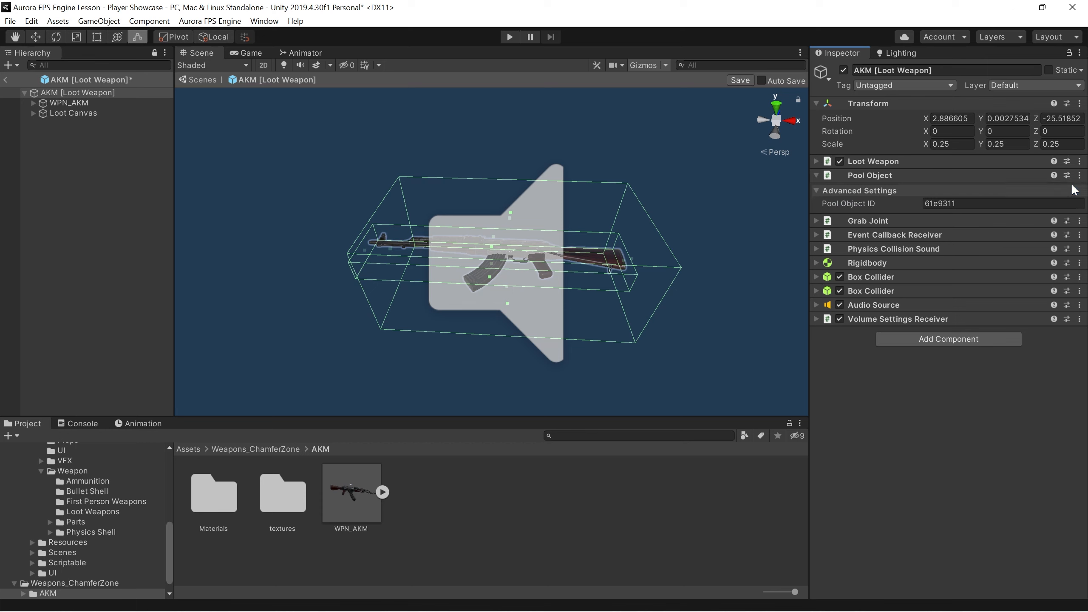
{"action": "left_click", "coordinate": [874, 176]}
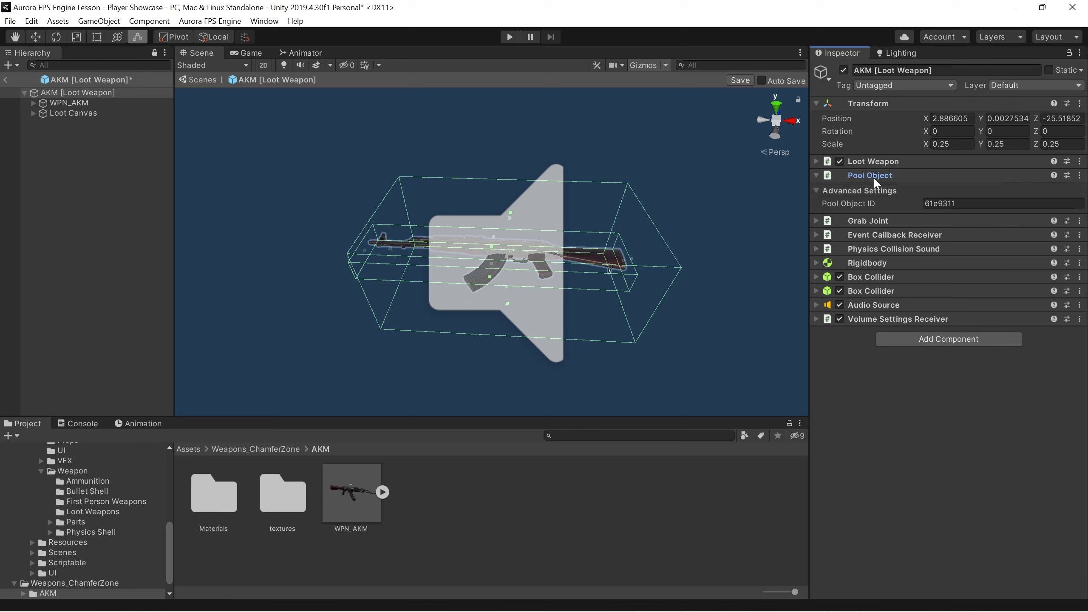
{"action": "left_click", "coordinate": [740, 81]}
{"action": "left_click", "coordinate": [5, 80]}
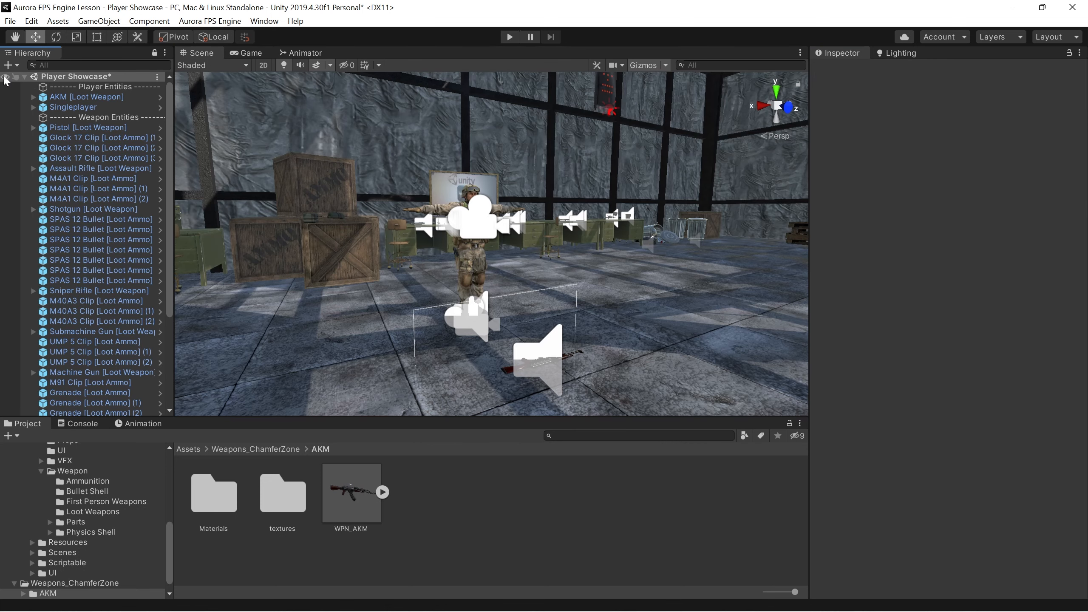
Set the Rifle group's item in the Singleplayer object's Weapon Inventory System to None
{"action": "left_click", "coordinate": [84, 107]}
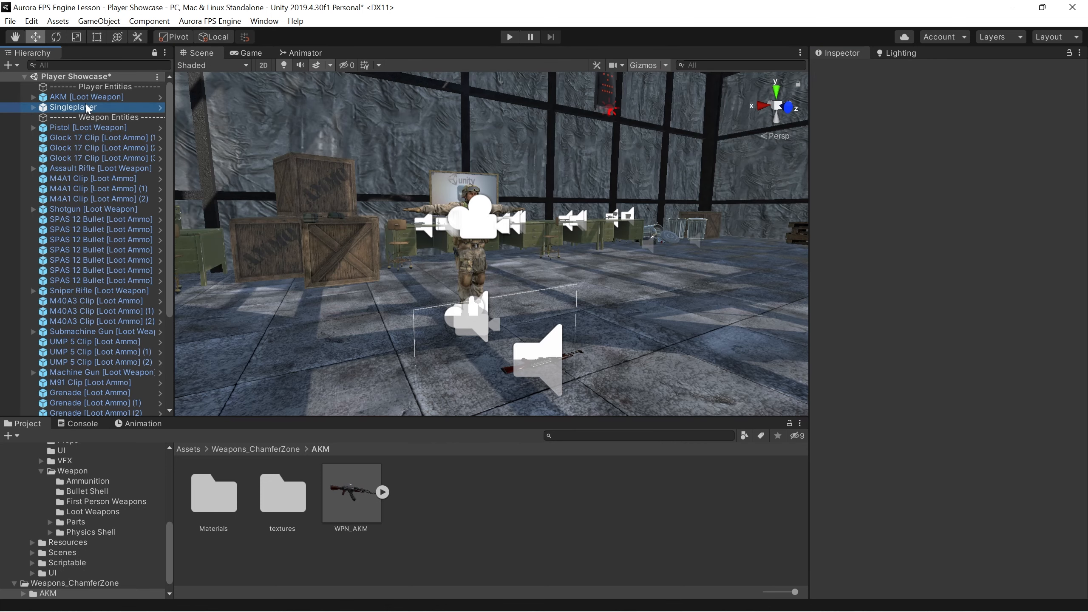
{"action": "left_click", "coordinate": [889, 216]}
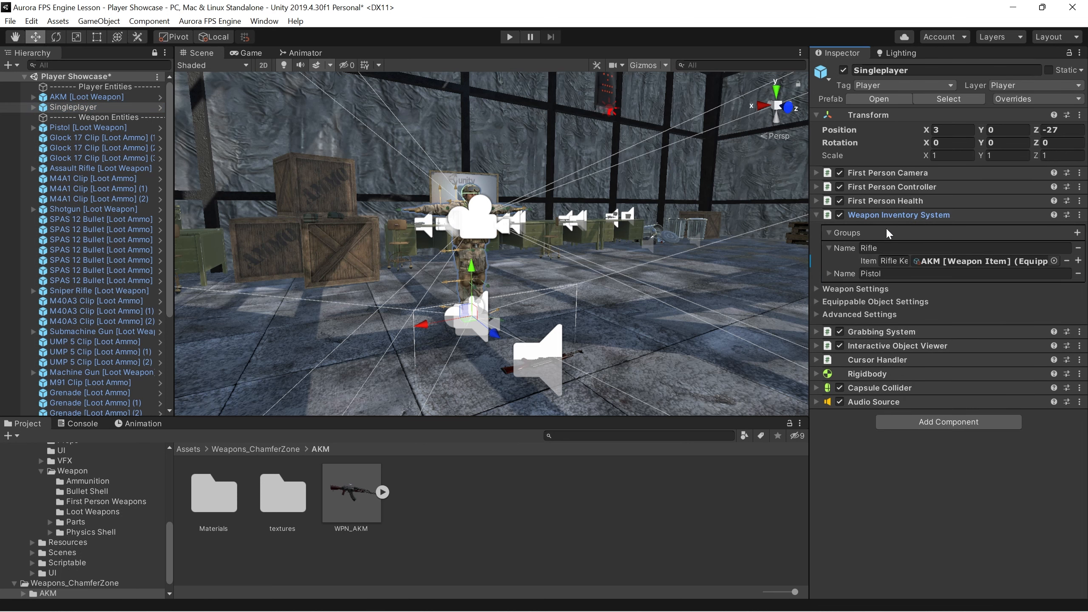
{"action": "left_click", "coordinate": [1054, 260]}
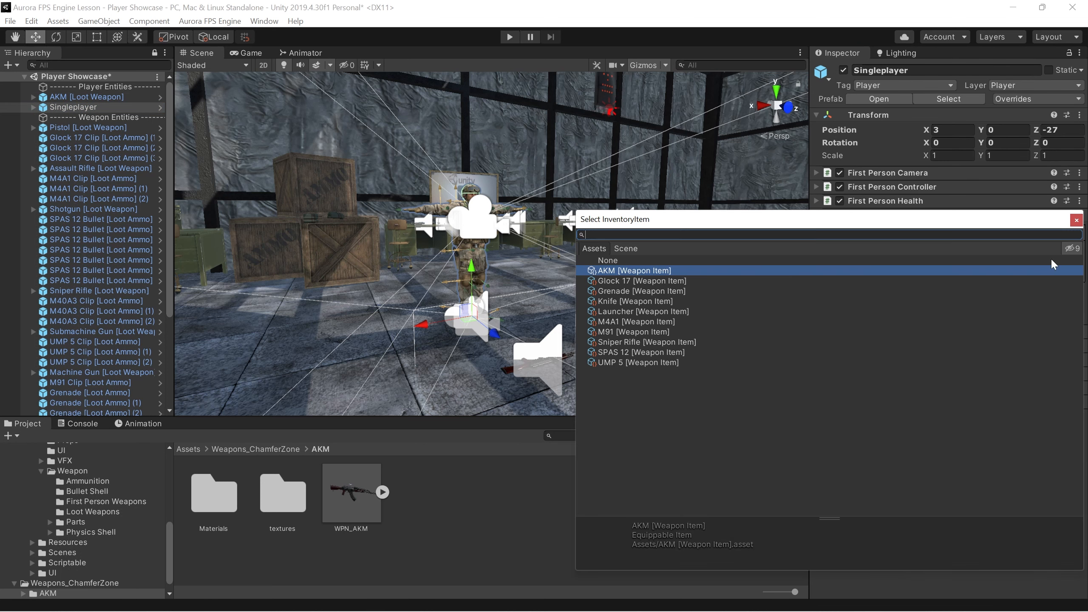
{"action": "double_click", "coordinate": [617, 266]}
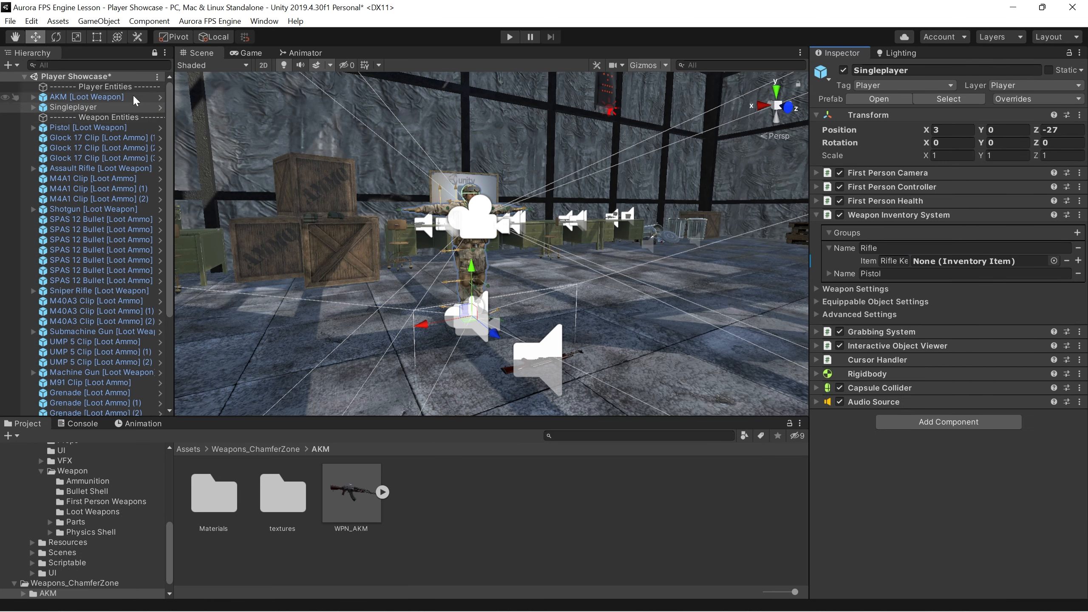
{"action": "left_click", "coordinate": [86, 76]}
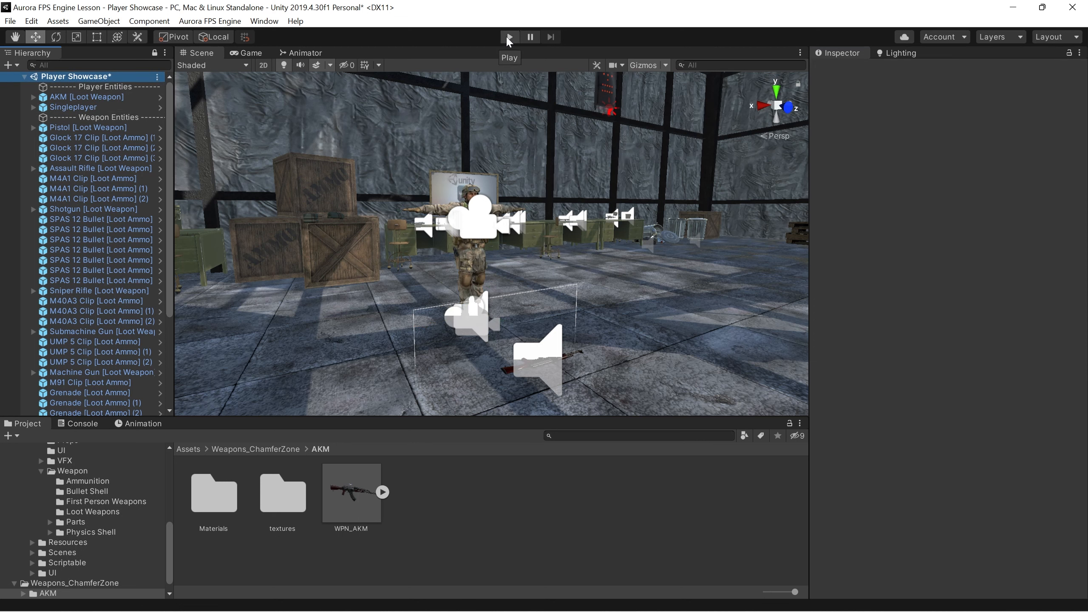
Assign the AKM [Loot Weapon] prefab as the Drop Object of the AKM [Weapon Item] asset
{"action": "left_click_drag", "start_coordinate": [170, 557], "coordinate": [169, 448]}
{"action": "left_click", "coordinate": [73, 468]}
{"action": "left_click", "coordinate": [495, 501]}
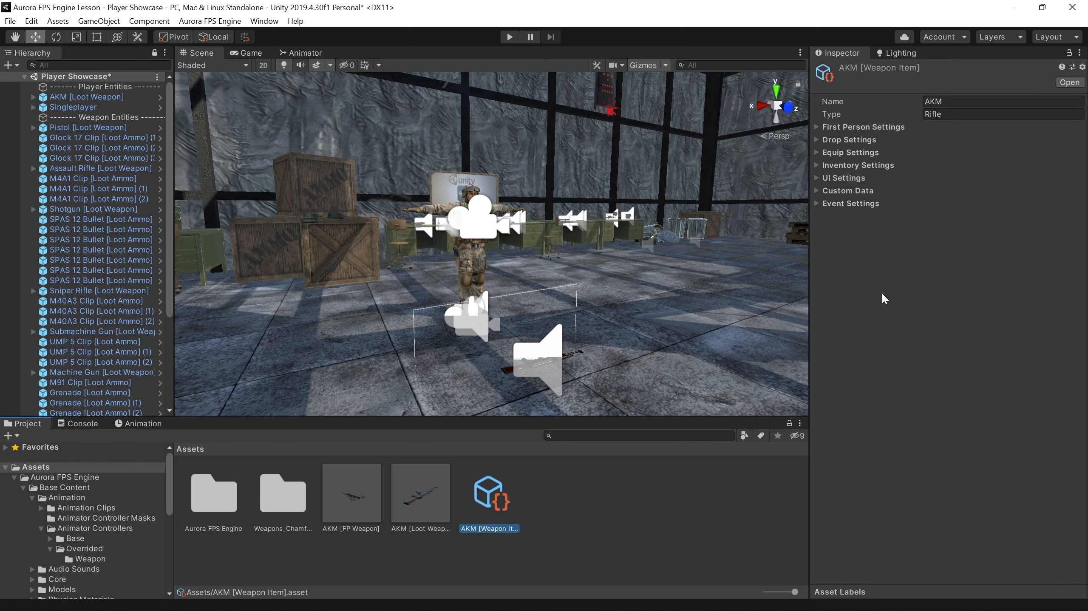
{"action": "left_click", "coordinate": [900, 140]}
{"action": "left_click_drag", "start_coordinate": [417, 501], "coordinate": [972, 155]}
Set the AKM weapon item's Drop Forward Multiplier to 1, Drop Force to 2 and Drop Torque to 2
{"action": "left_click", "coordinate": [972, 177]}
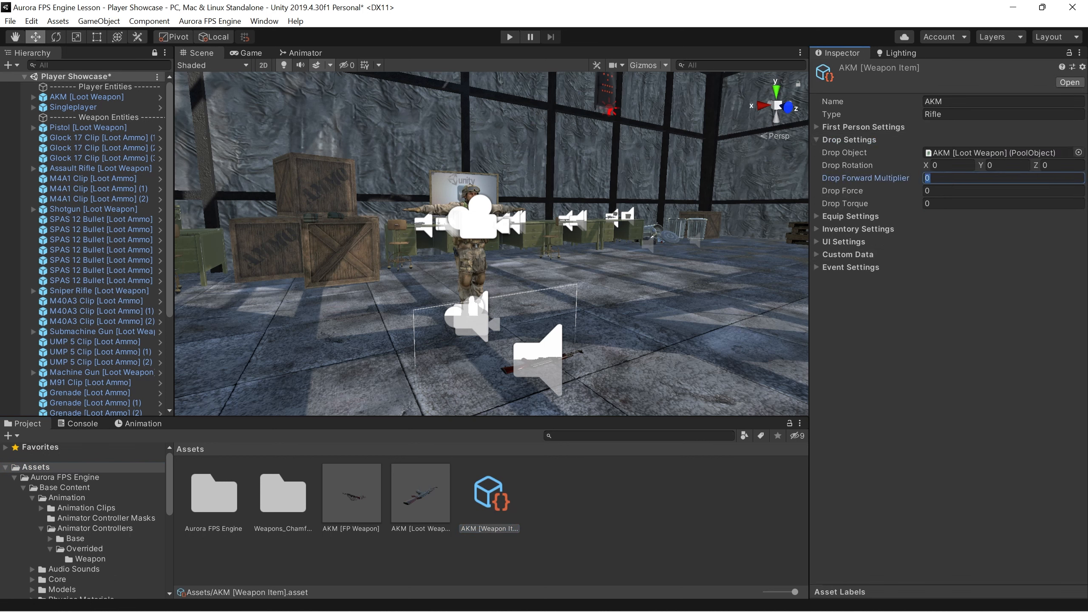
{"action": "type", "text": "1"}
{"action": "key", "text": "Tab"}
{"action": "type", "text": "2"}
{"action": "key", "text": "Tab"}
{"action": "type", "text": "2"}
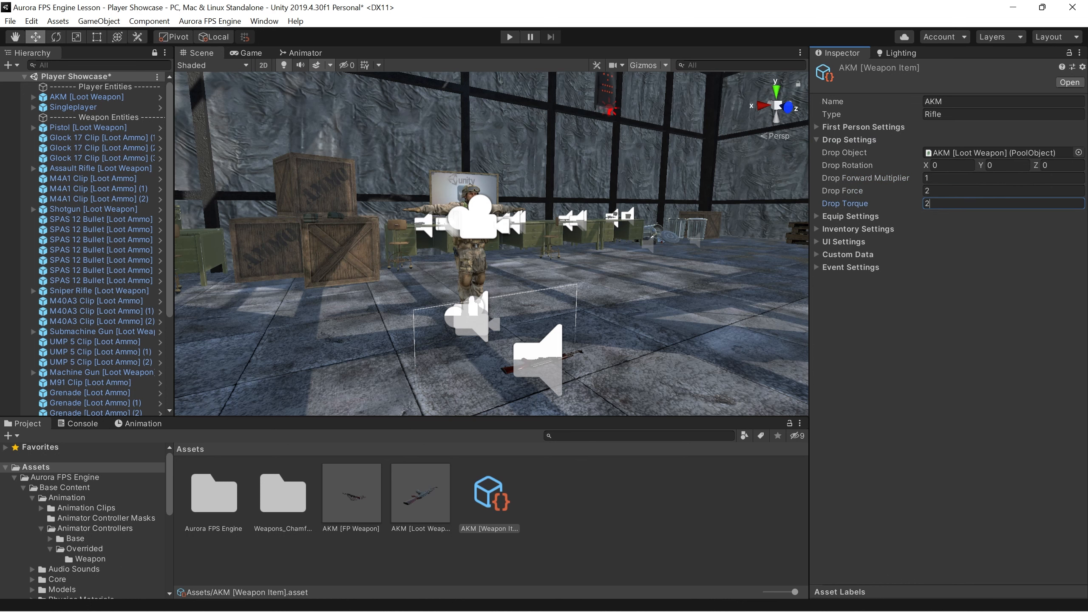
Run the Player Showcase scene, walk up to the AKM pickup to check its loot label, and stop the game
{"action": "left_click", "coordinate": [105, 77]}
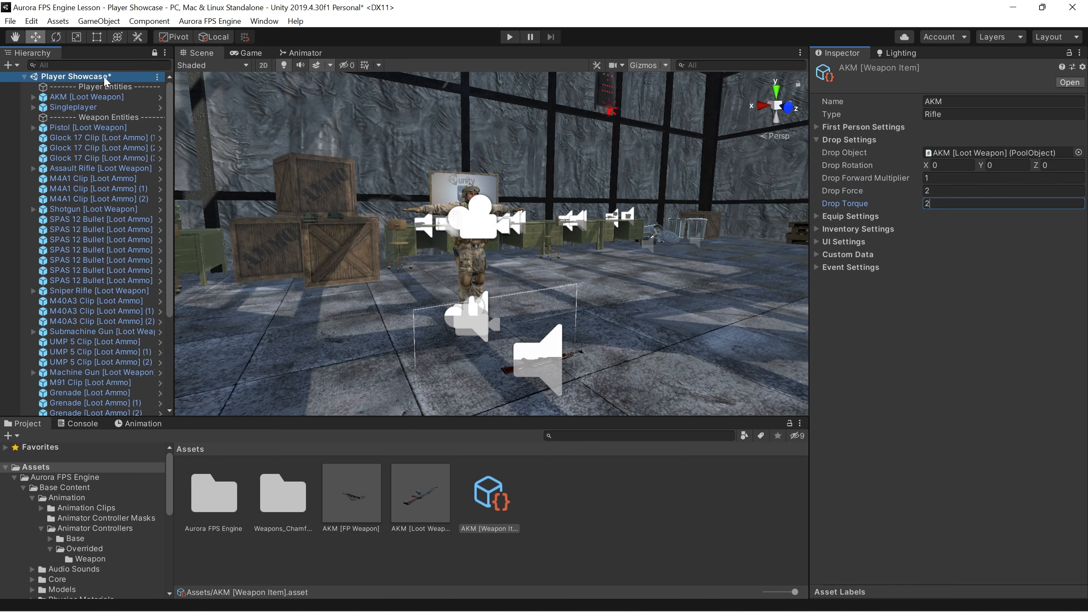
{"action": "left_click", "coordinate": [510, 38]}
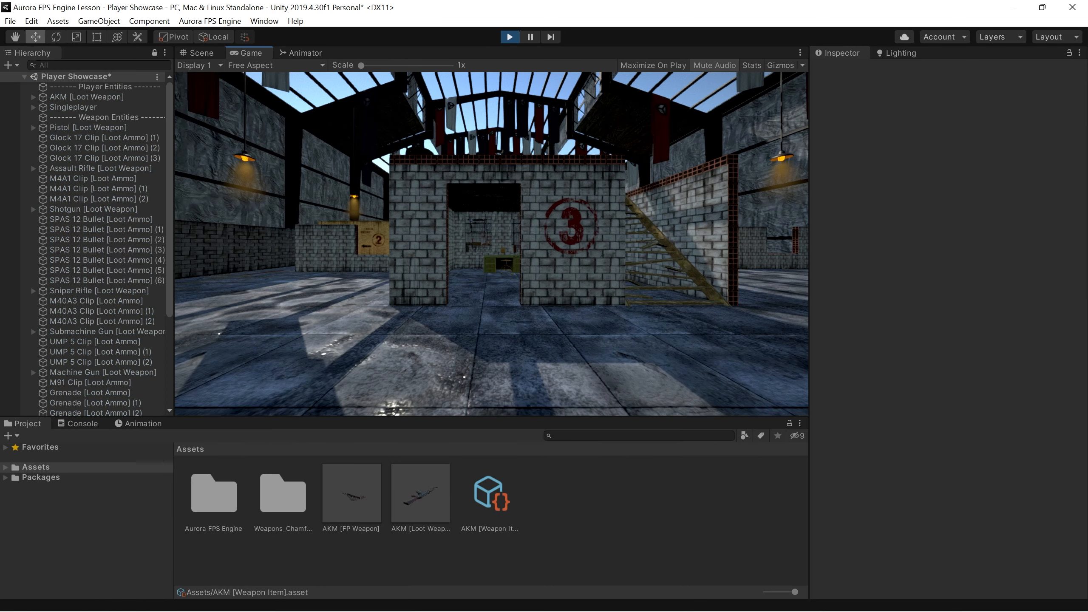
{"action": "key", "text": "w"}
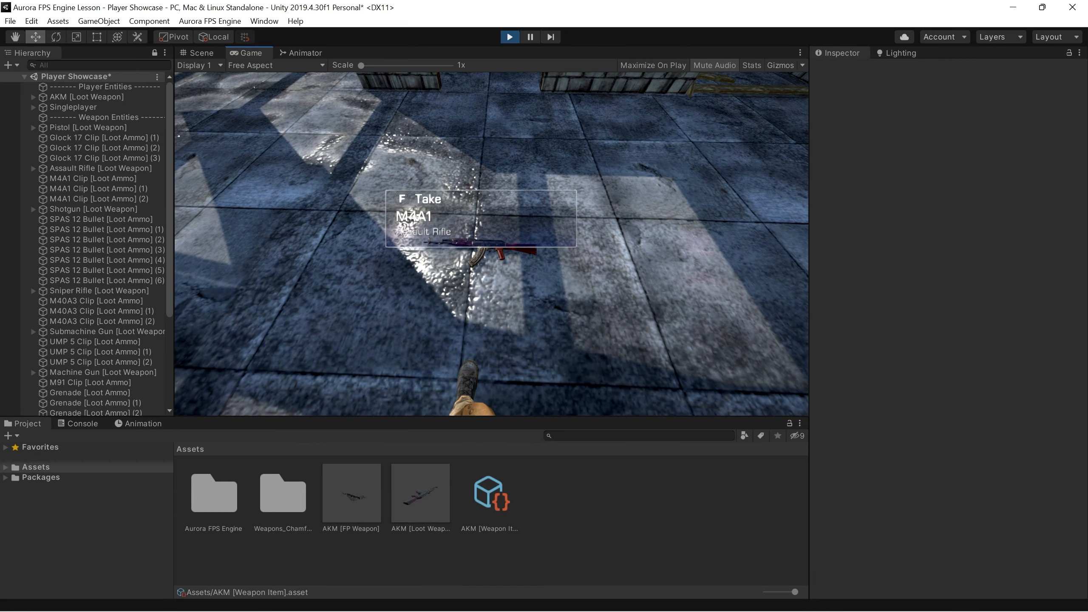
{"action": "key", "text": "Escape"}
{"action": "left_click", "coordinate": [510, 38]}
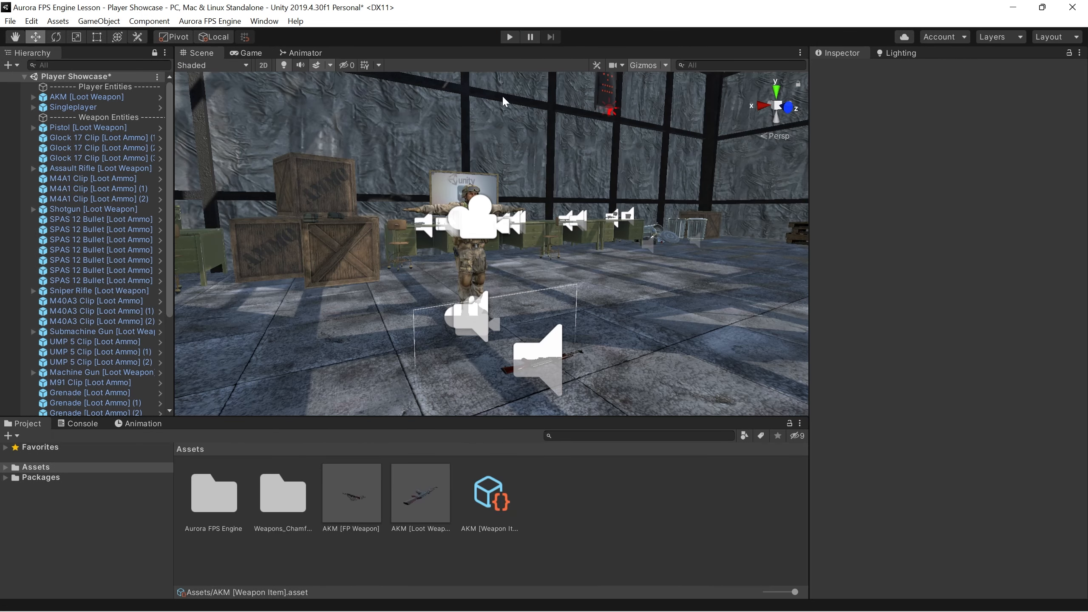
Open the AKM [Loot Weapon] prefab and set the Loot Canvas's Weapon Name text to AKM
{"action": "left_click", "coordinate": [421, 494]}
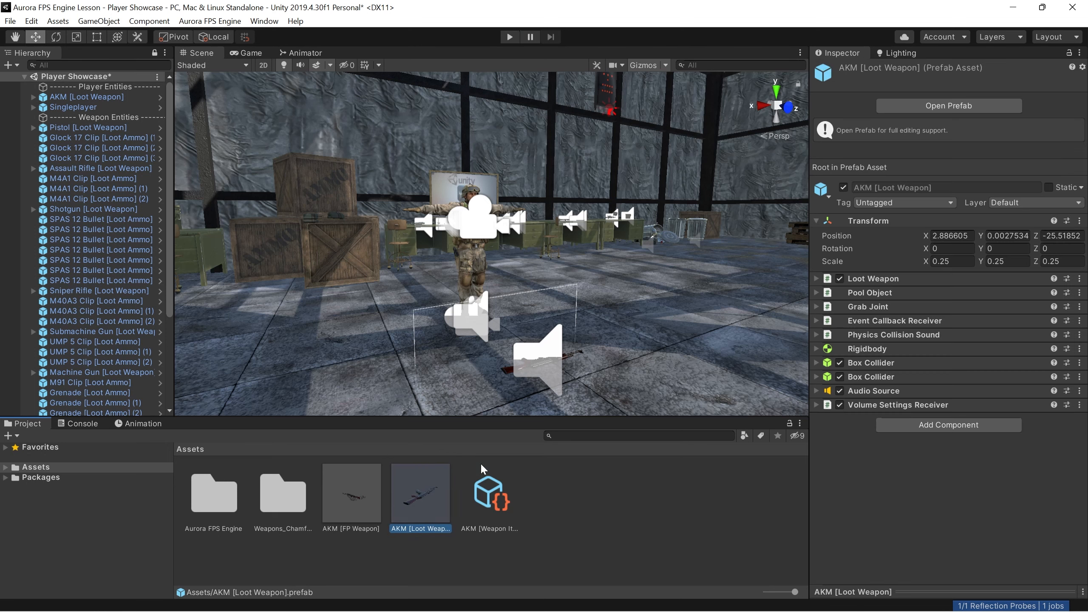
{"action": "left_click", "coordinate": [938, 107]}
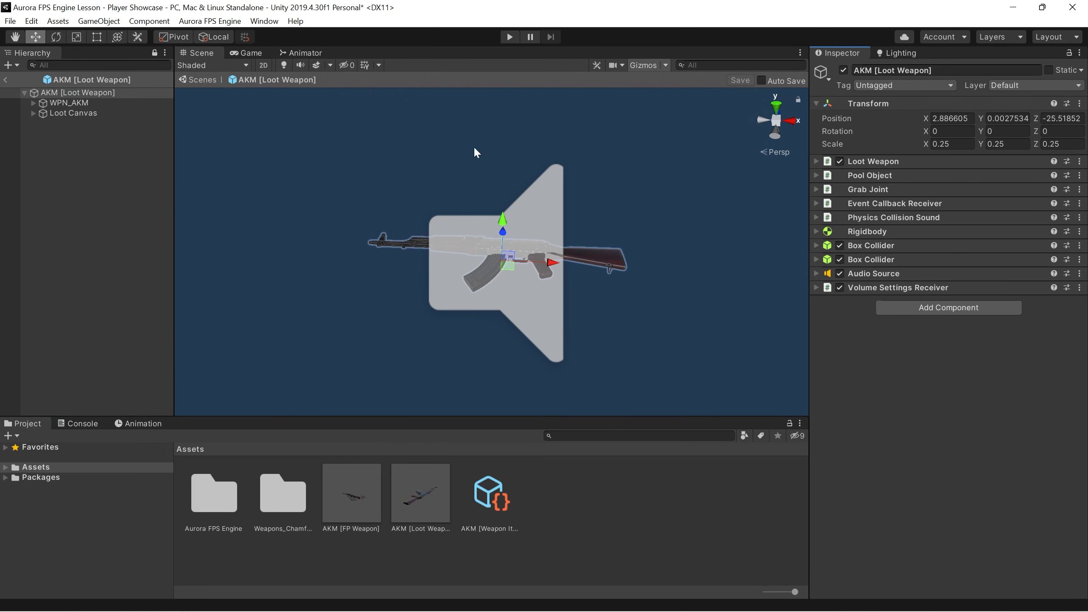
{"action": "left_click", "coordinate": [34, 112]}
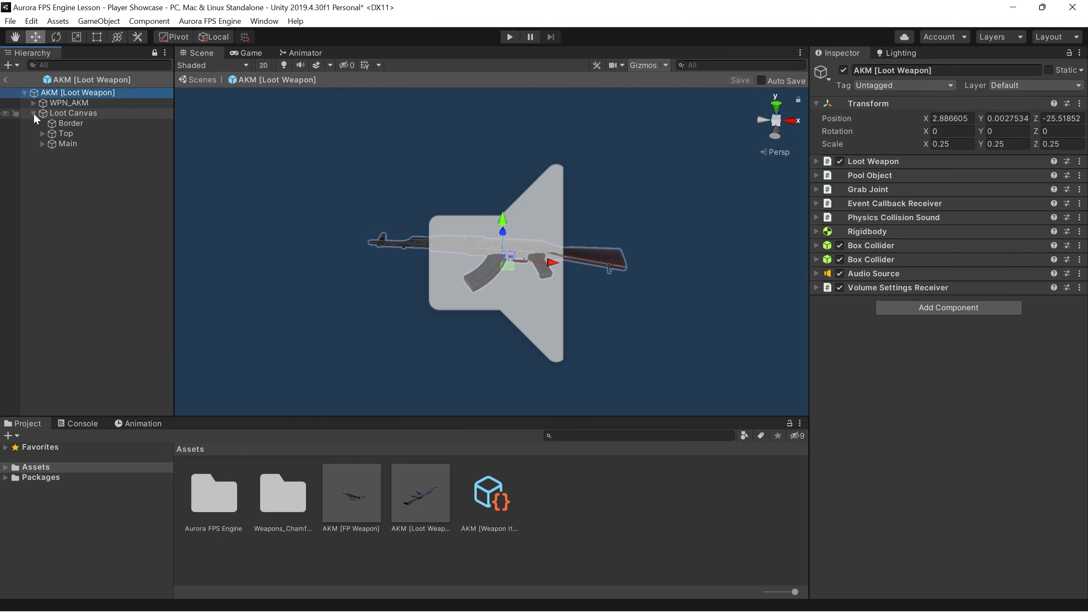
{"action": "left_click", "coordinate": [41, 143]}
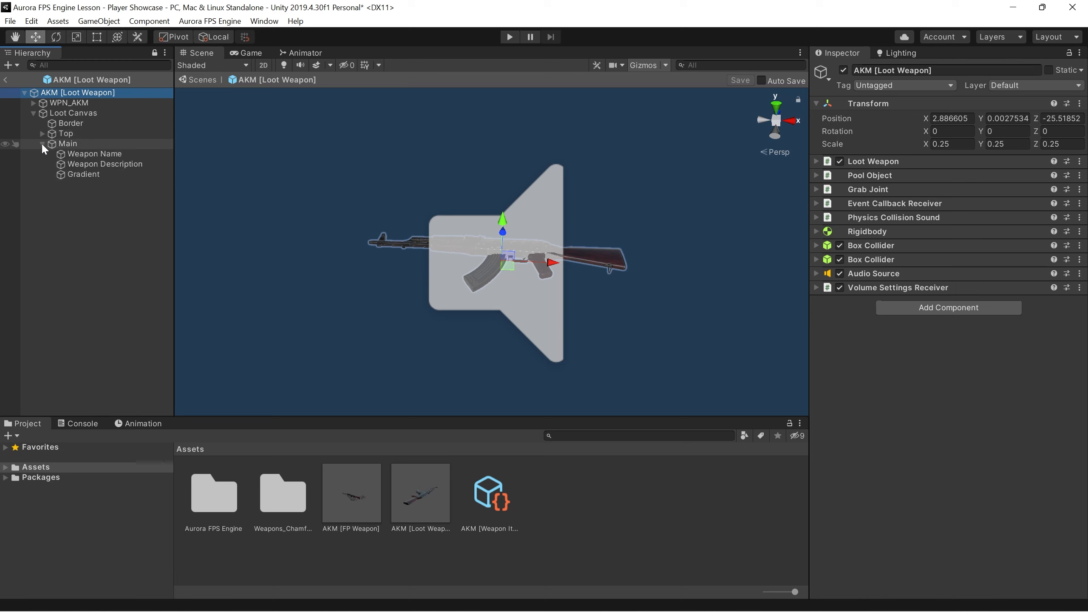
{"action": "left_click", "coordinate": [106, 157]}
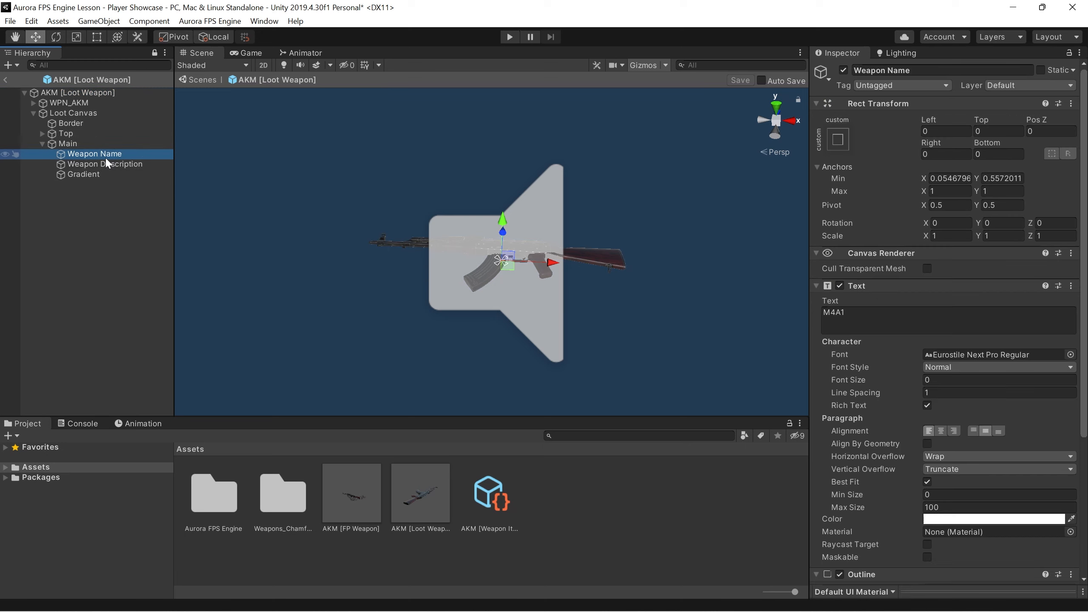
{"action": "left_click", "coordinate": [857, 317]}
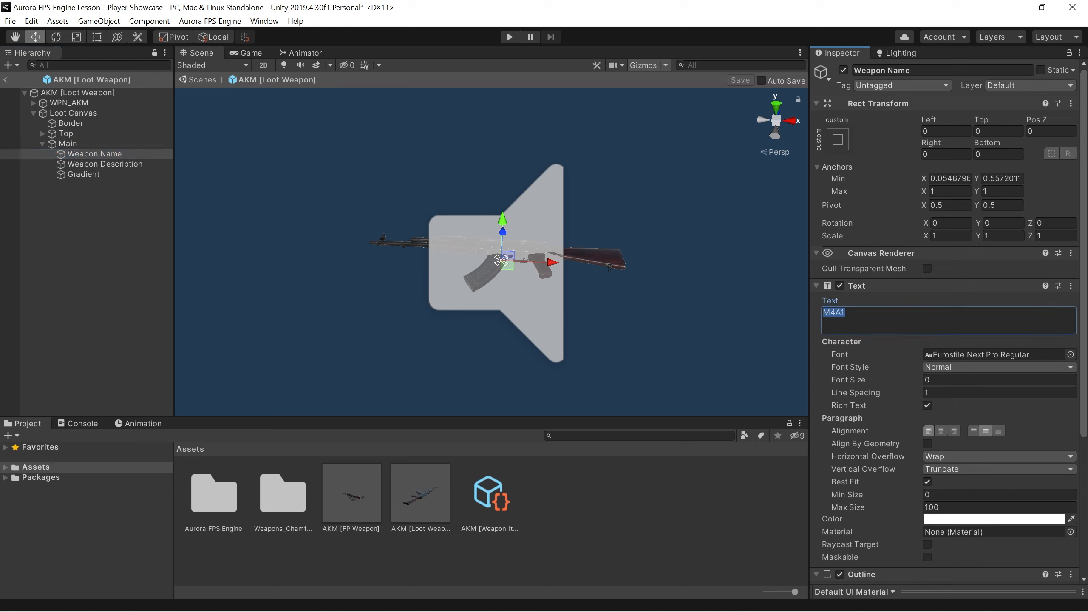
{"action": "type", "text": "AKM"}
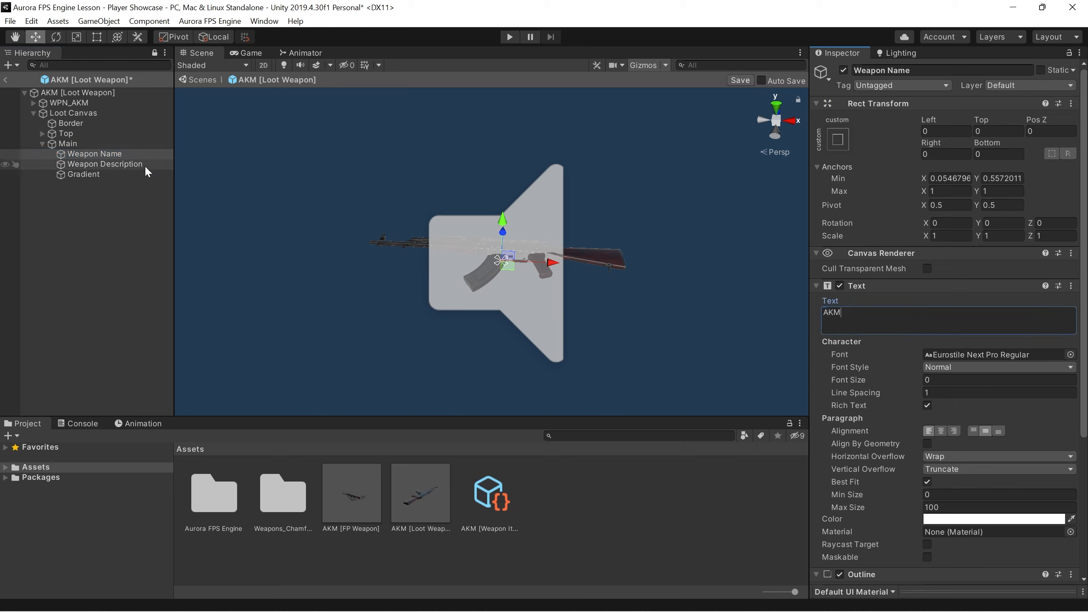
Set the Weapon Description text to Rifle, save the prefab and return to the scene
{"action": "left_click", "coordinate": [105, 164]}
{"action": "left_click", "coordinate": [857, 317]}
{"action": "type", "text": "Rifle"}
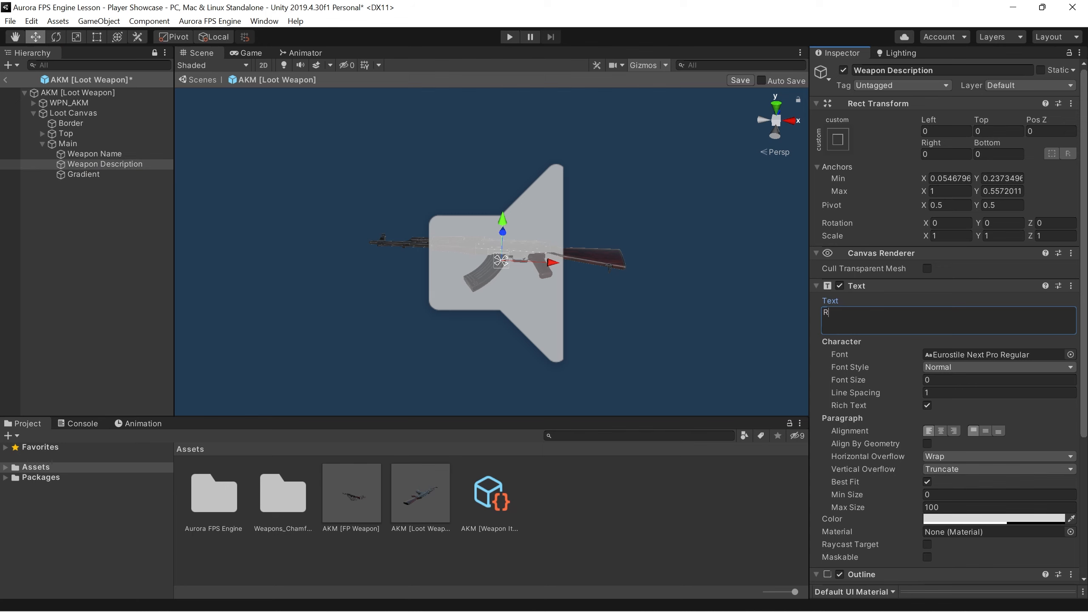
{"action": "left_click", "coordinate": [740, 80]}
{"action": "left_click", "coordinate": [111, 242]}
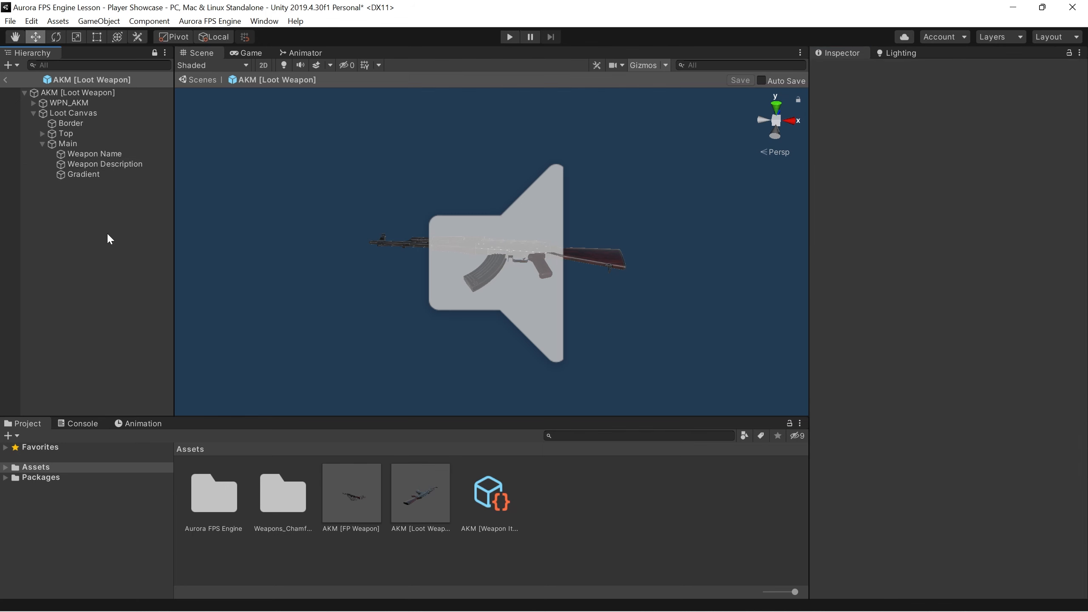
{"action": "left_click", "coordinate": [5, 80]}
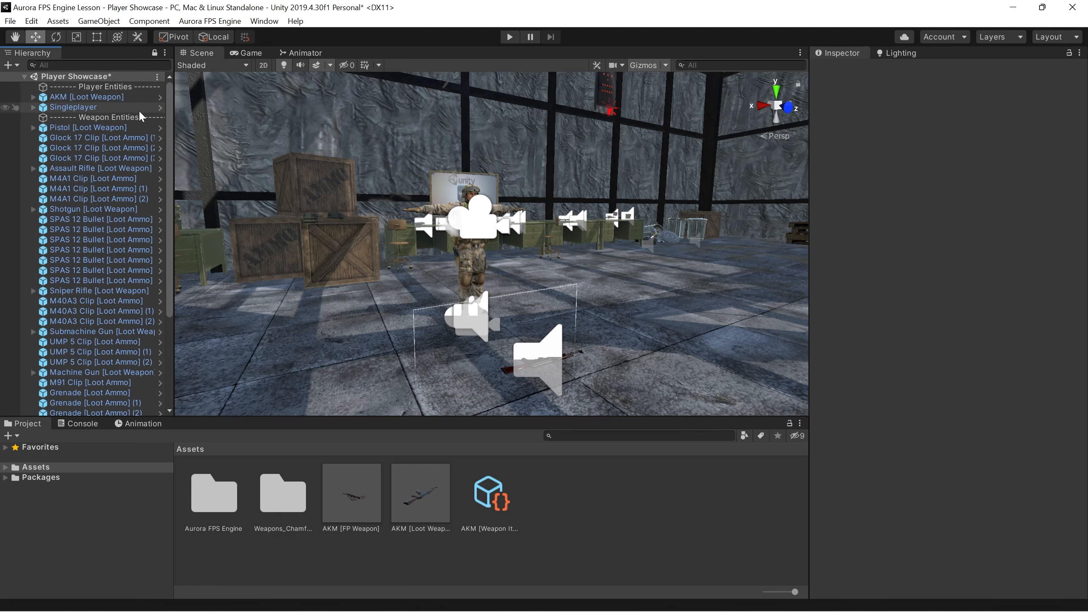
Play the scene, take the AKM from the floor and swap it for the M4A1 on the desk
{"action": "left_click", "coordinate": [509, 36]}
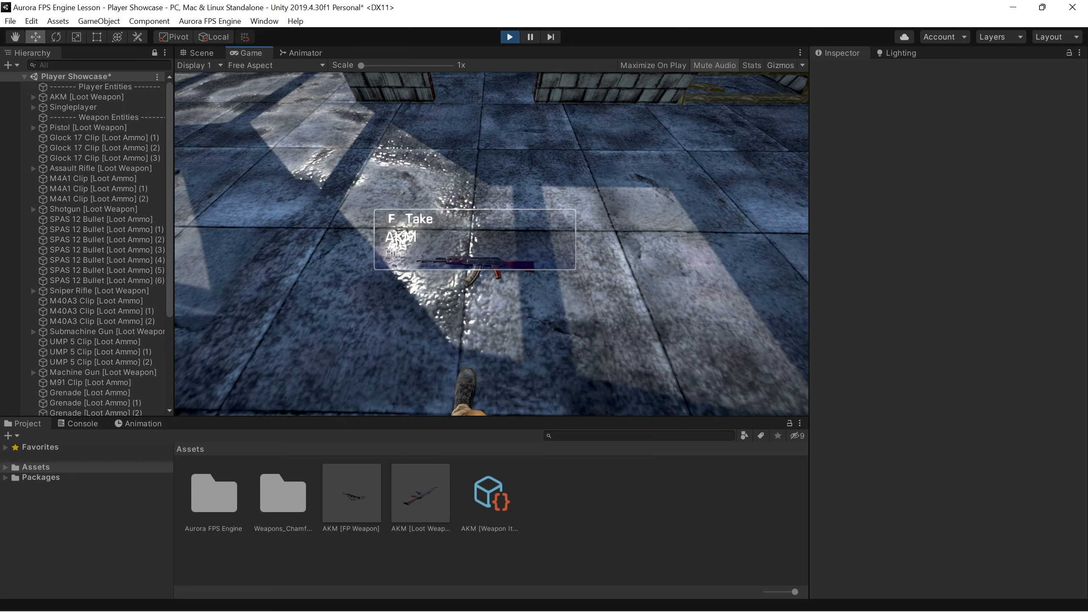
{"action": "key", "text": "f"}
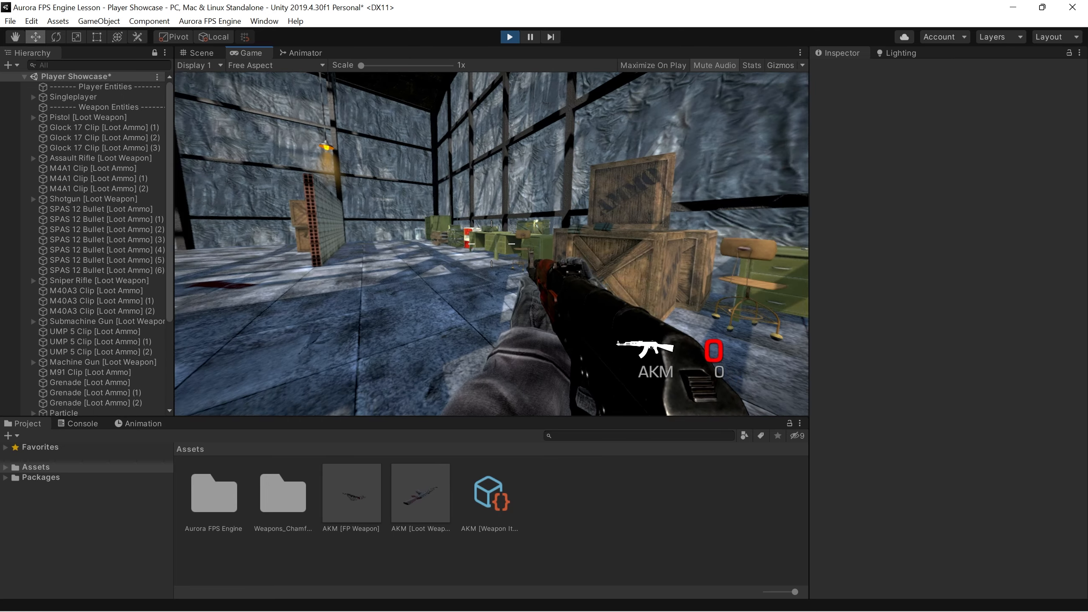
{"action": "key", "text": "w"}
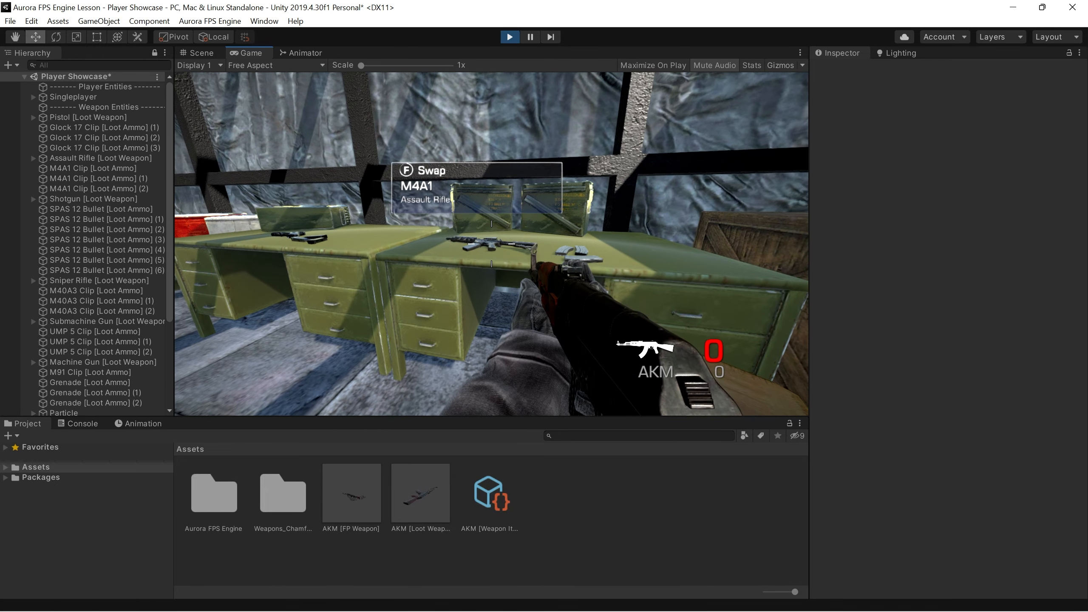
{"action": "key", "text": "f"}
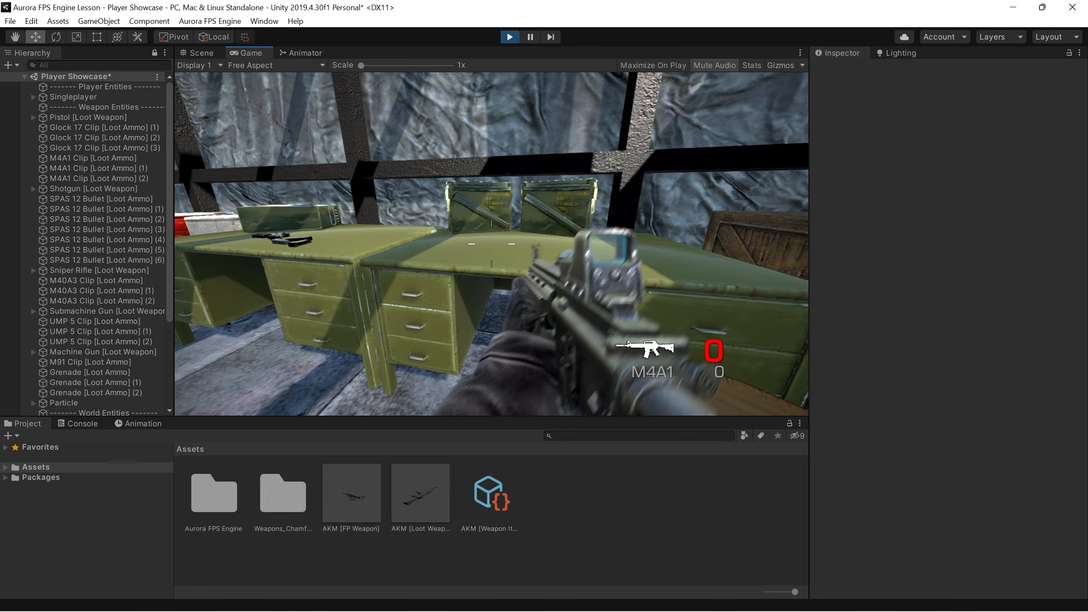